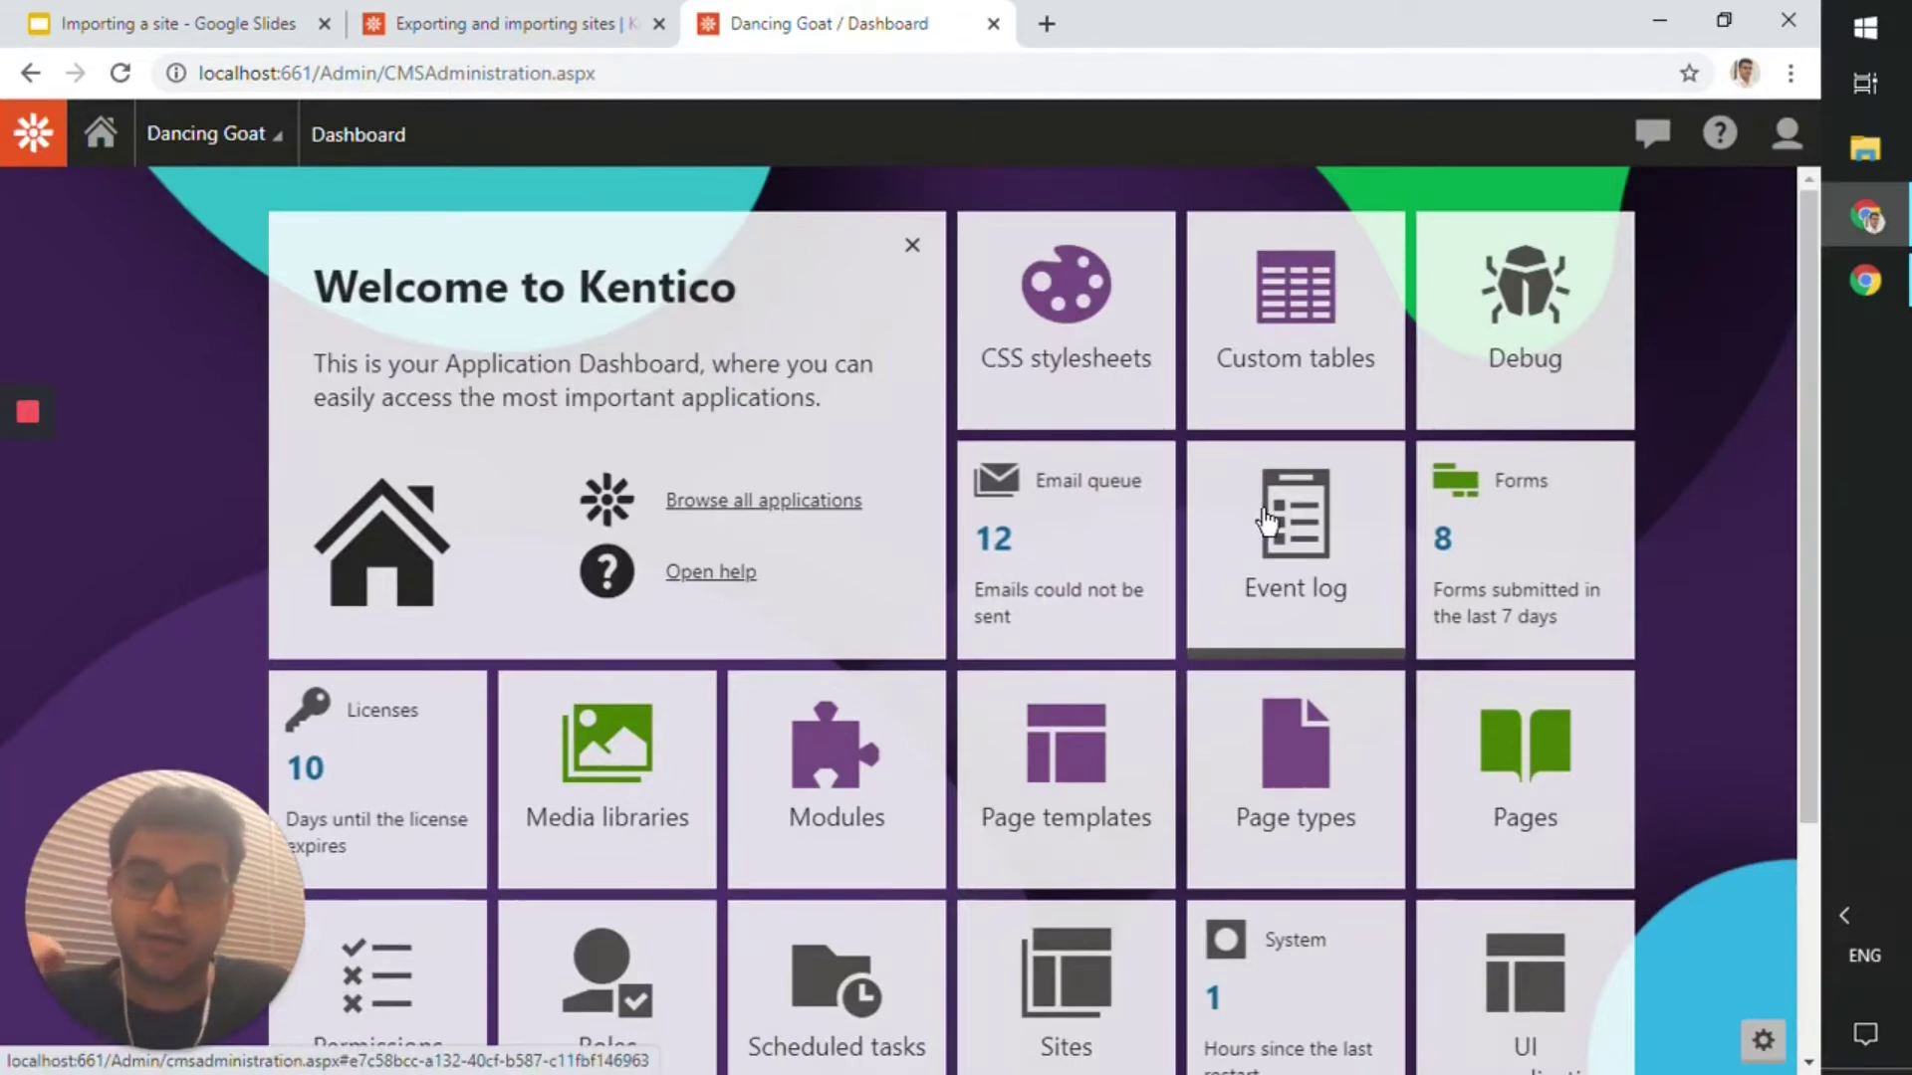
# Open the Sites application and start an import of a site or objects.
pyautogui.scroll(-3, 1310, 593)
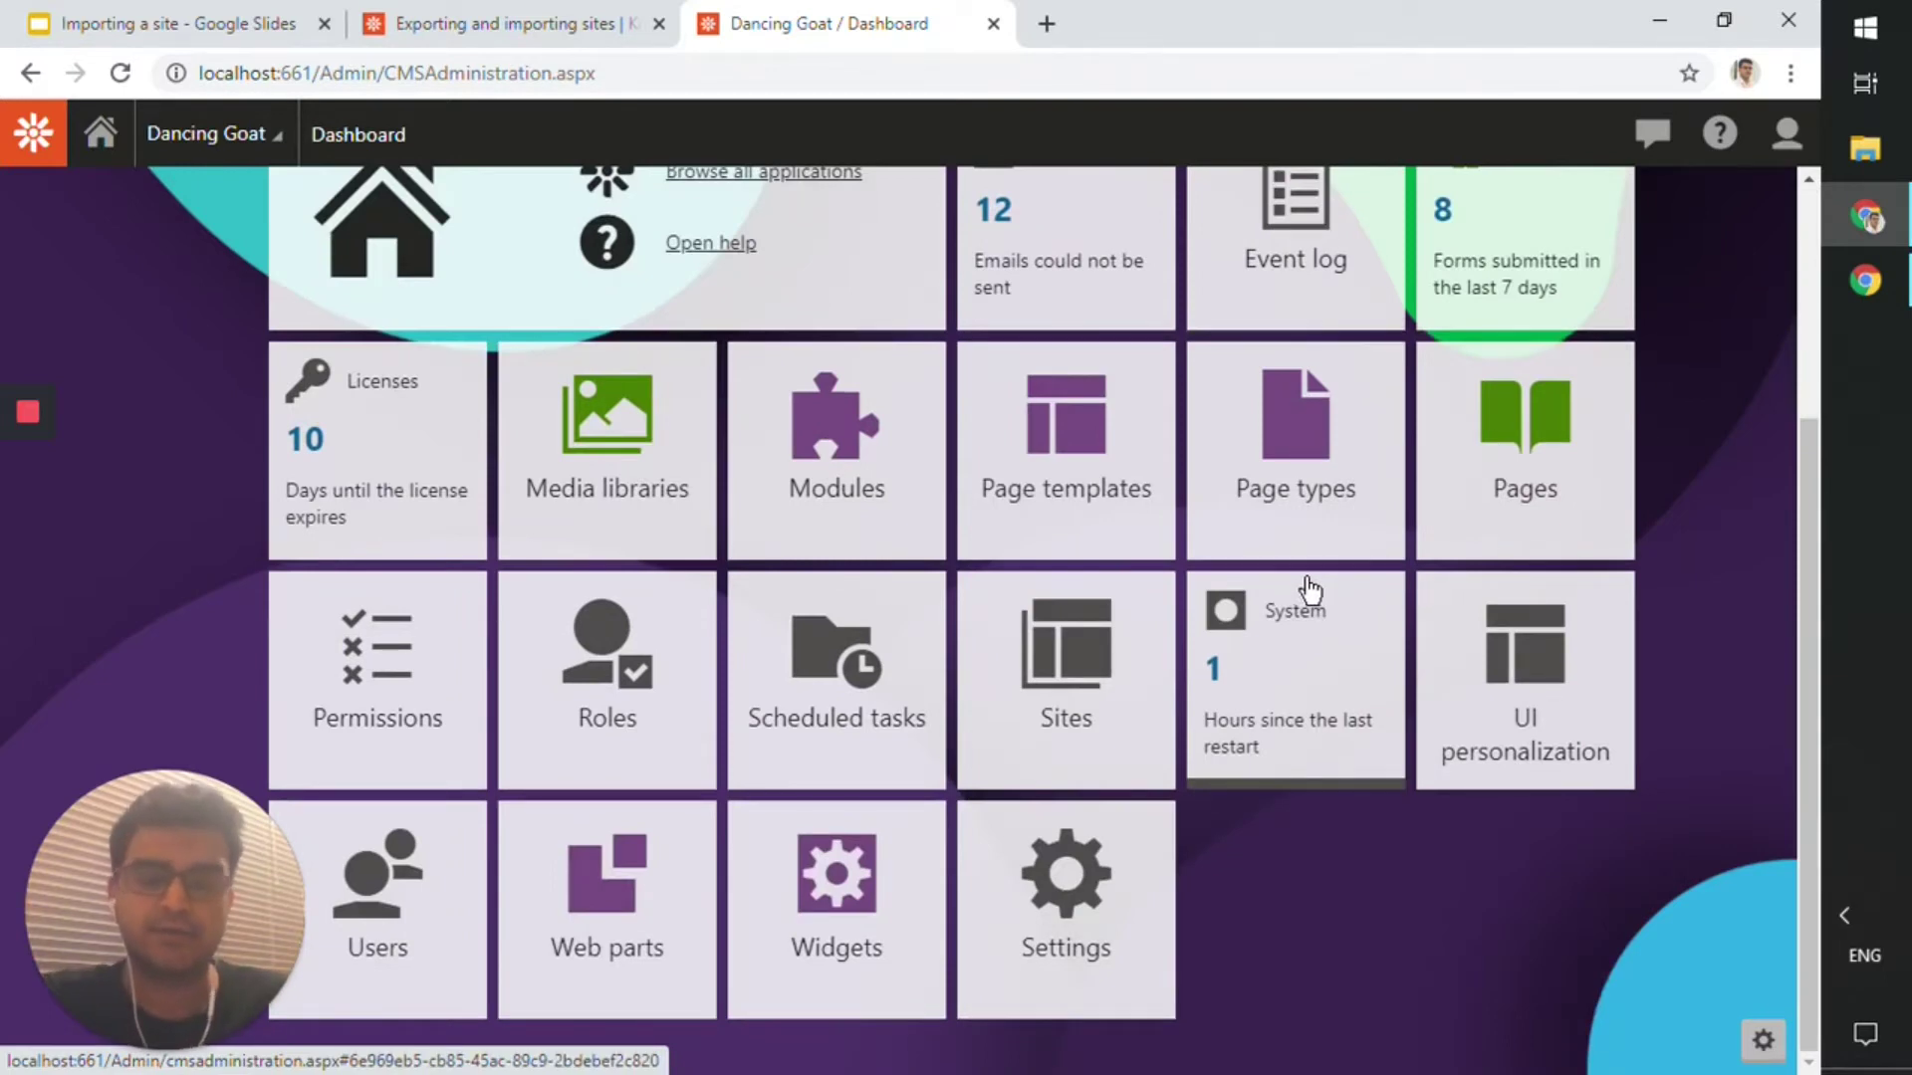
pyautogui.click(1099, 731)
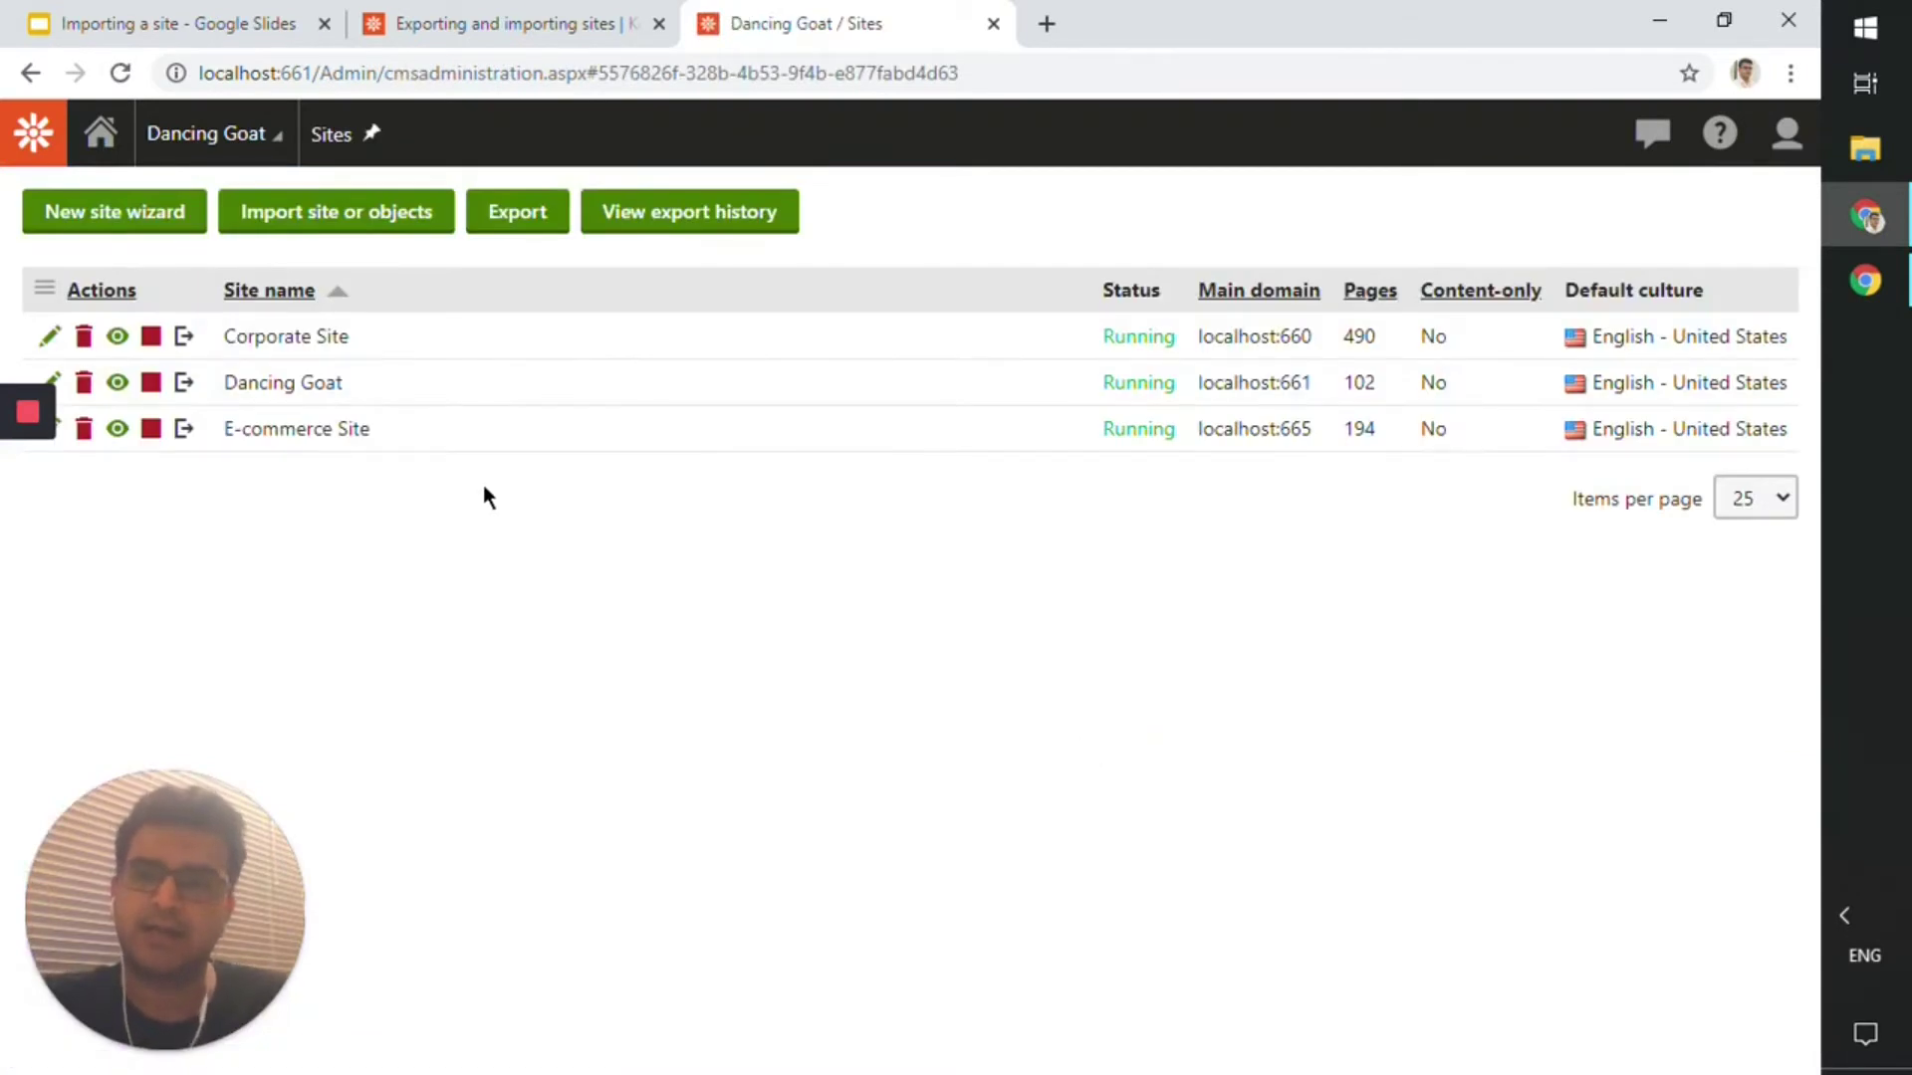
pyautogui.click(372, 237)
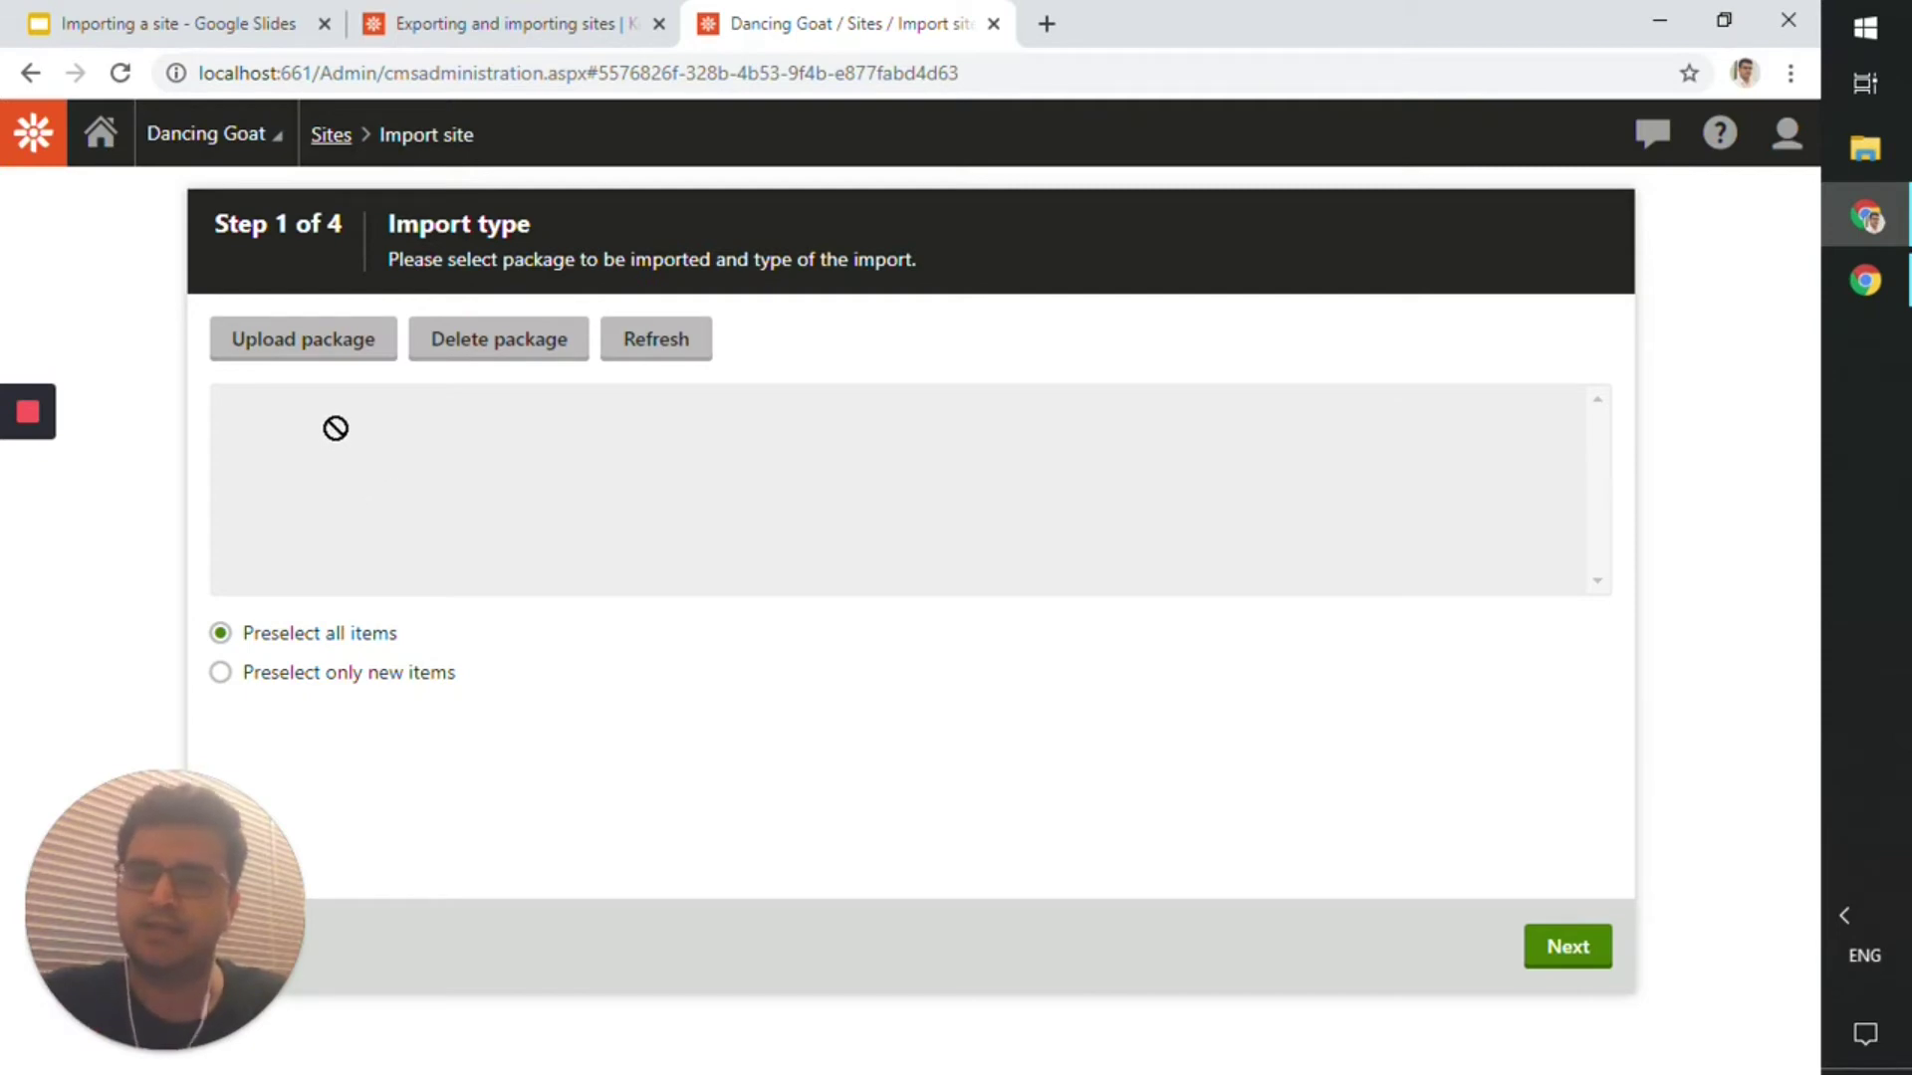
# Upload the export_dancinggoat zip from the Desktop as the import package and continue with all items preselected.
pyautogui.click(298, 350)
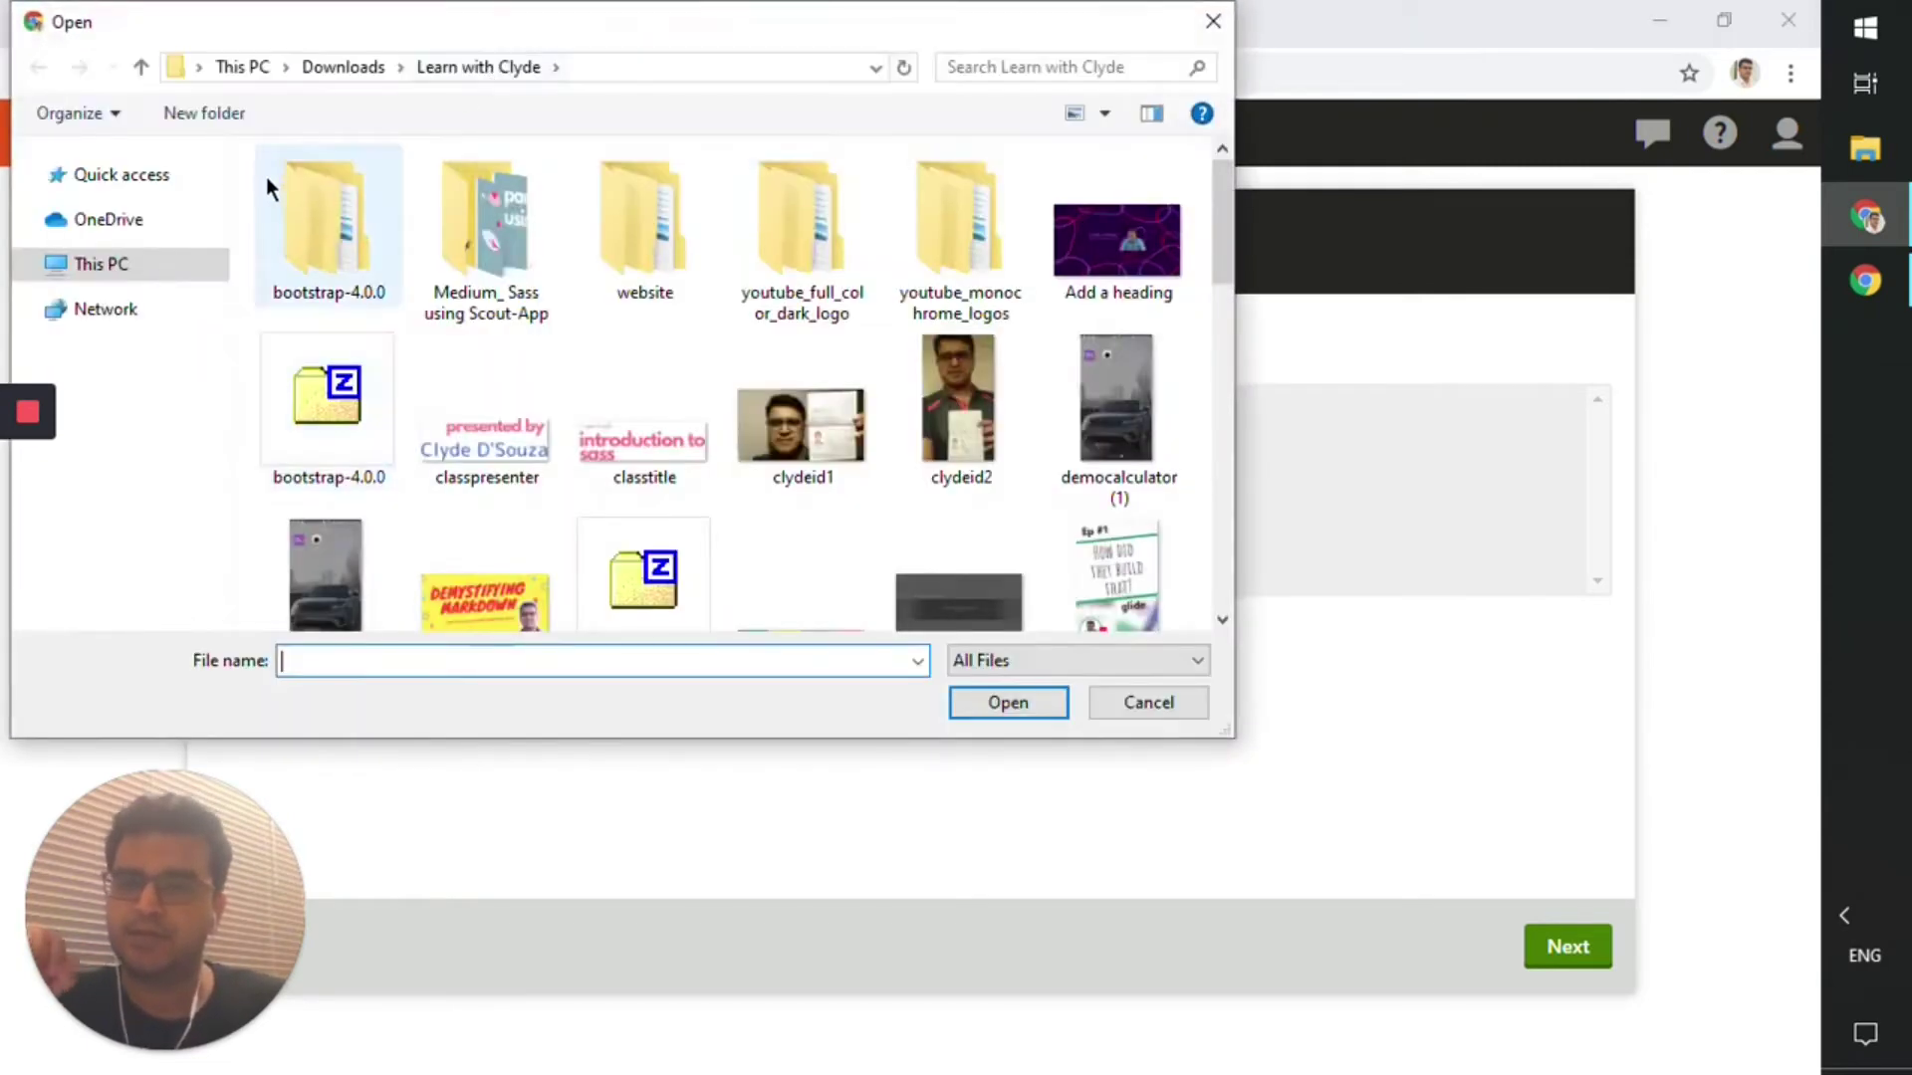
pyautogui.click(134, 187)
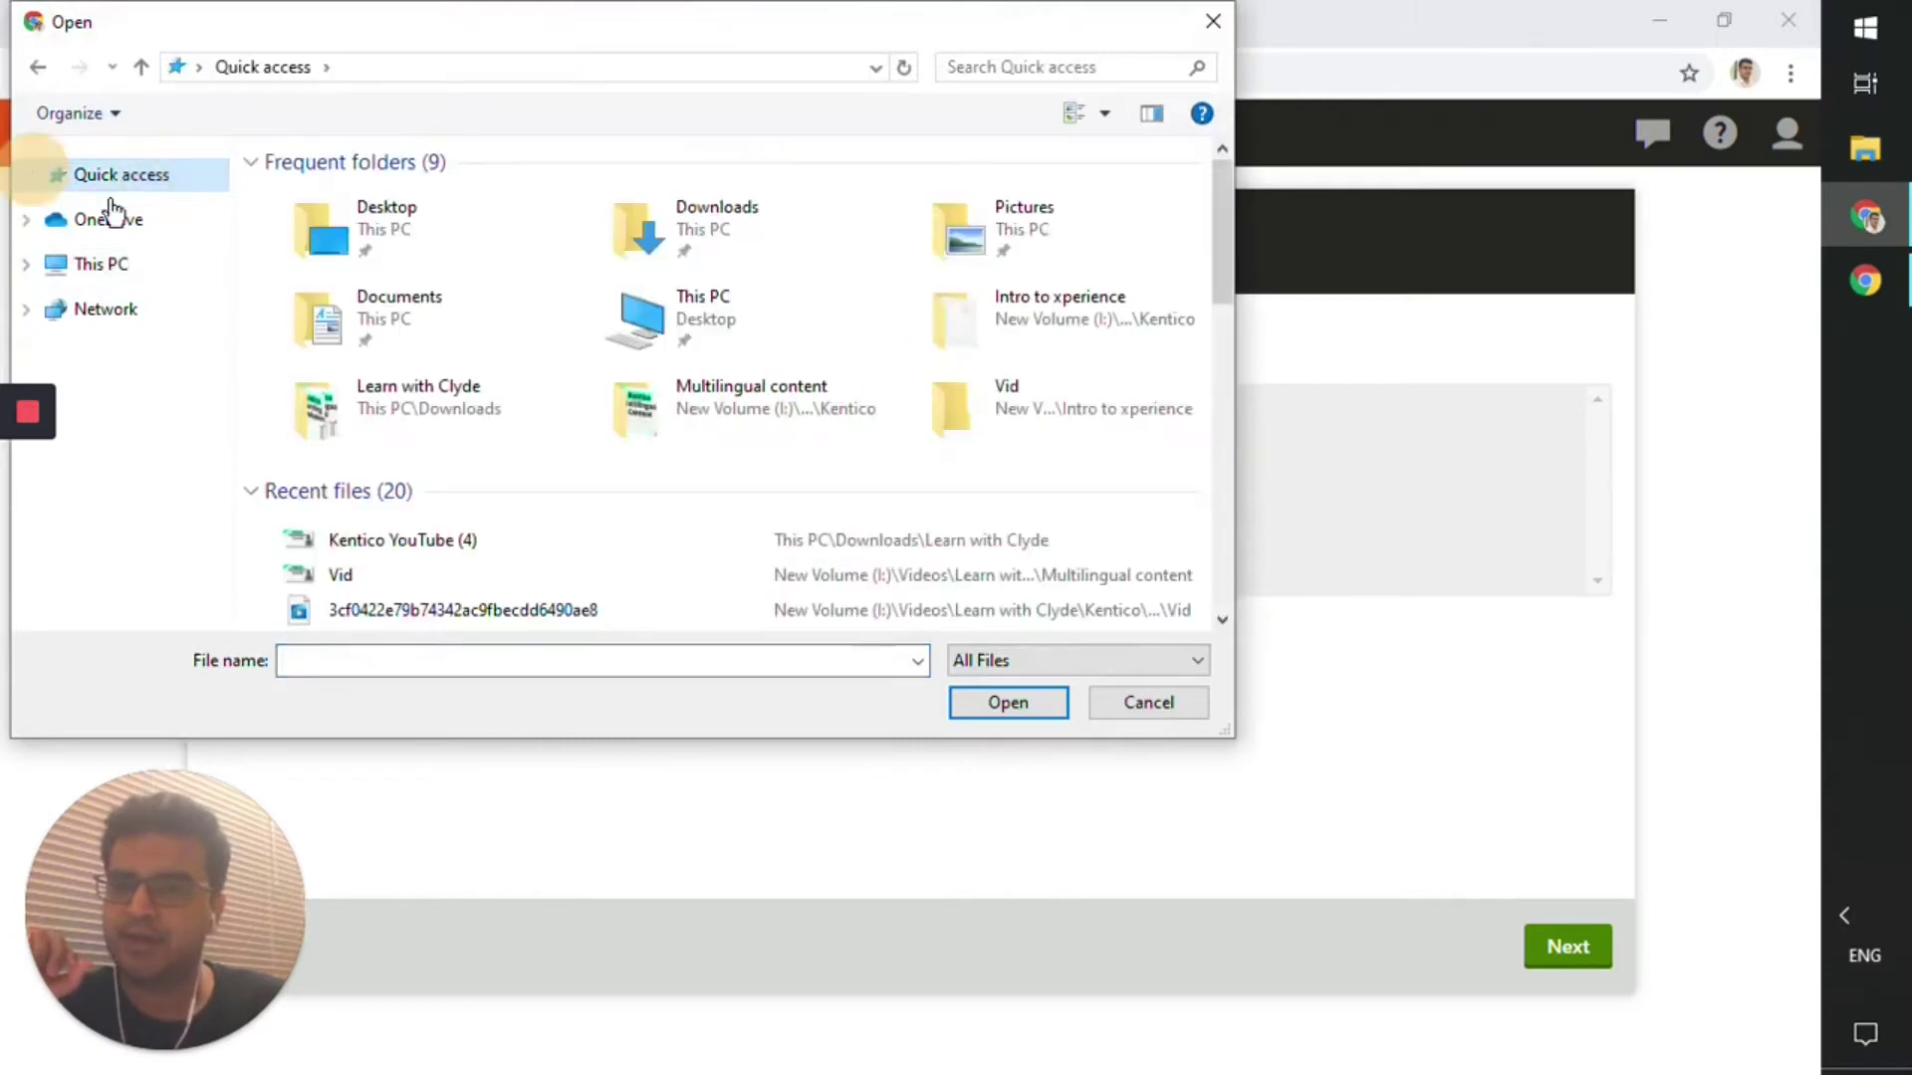
pyautogui.doubleClick(445, 206)
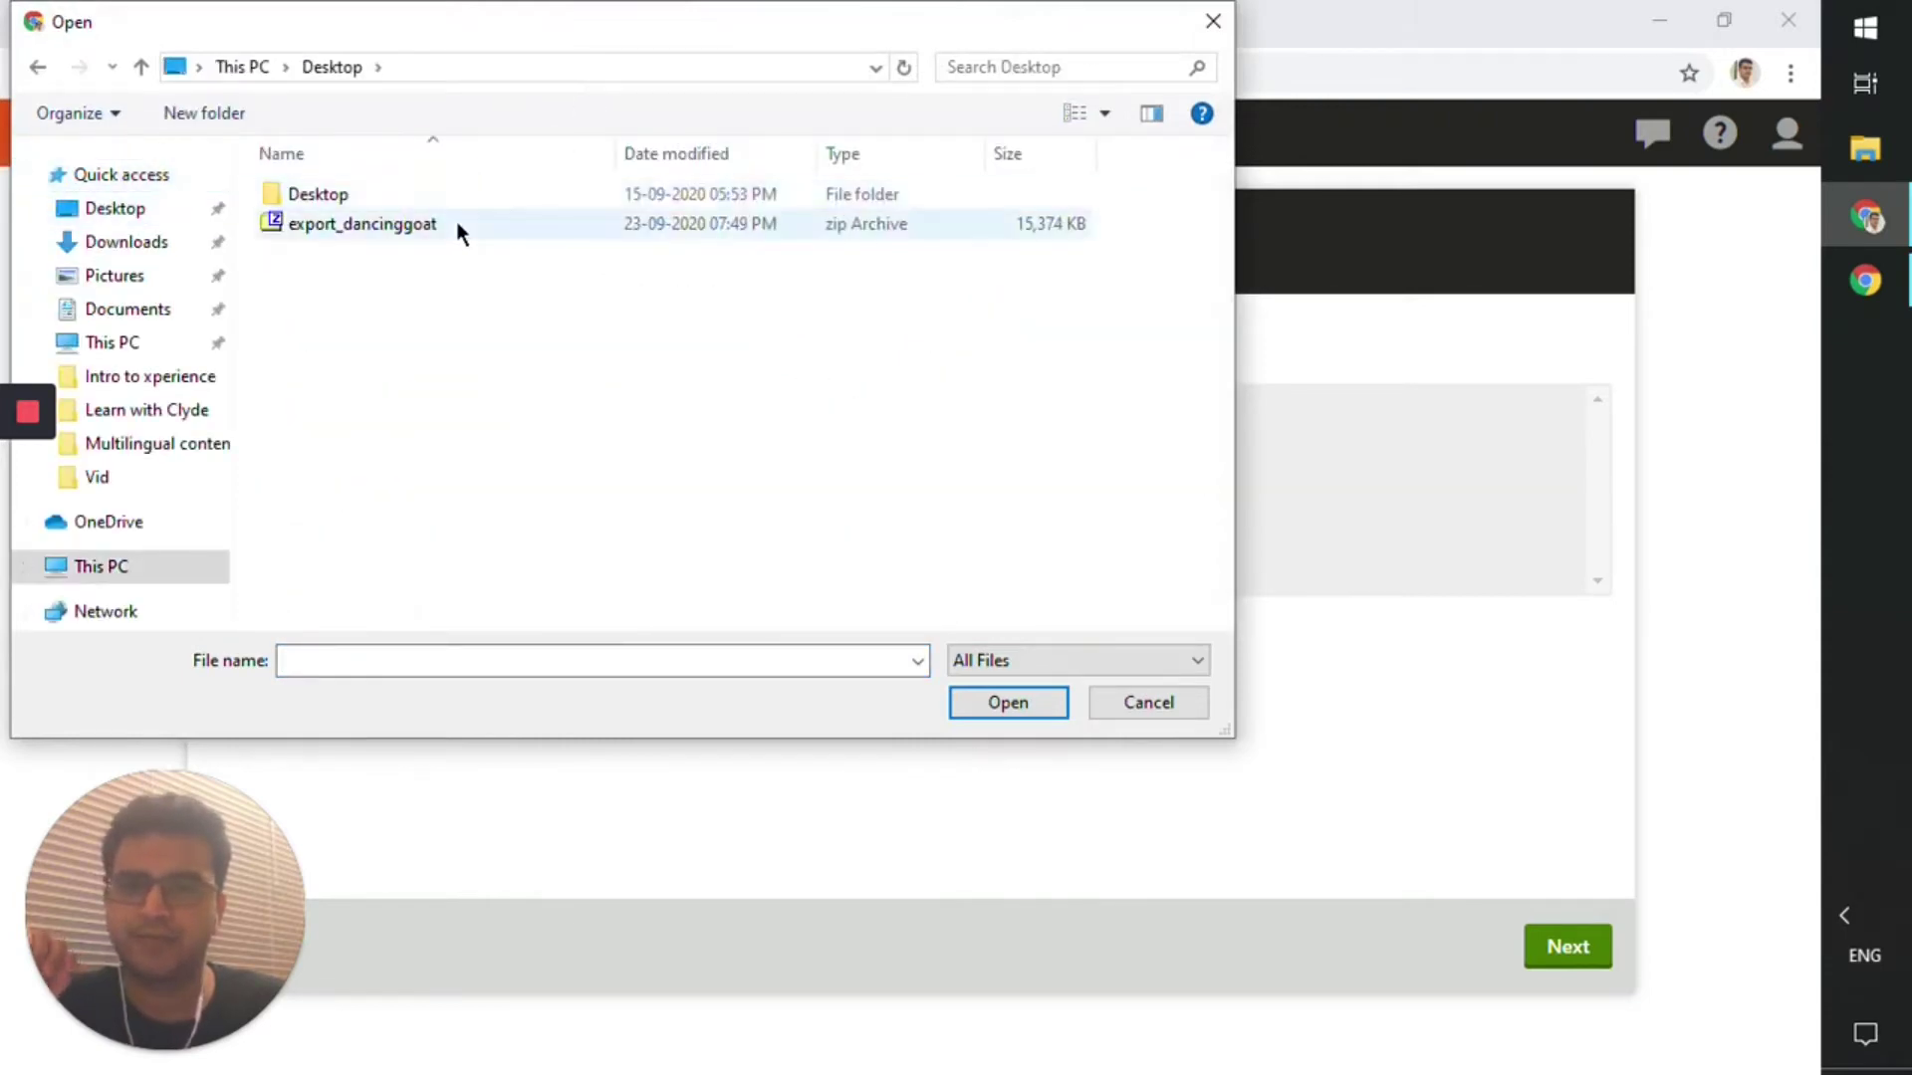
pyautogui.doubleClick(452, 226)
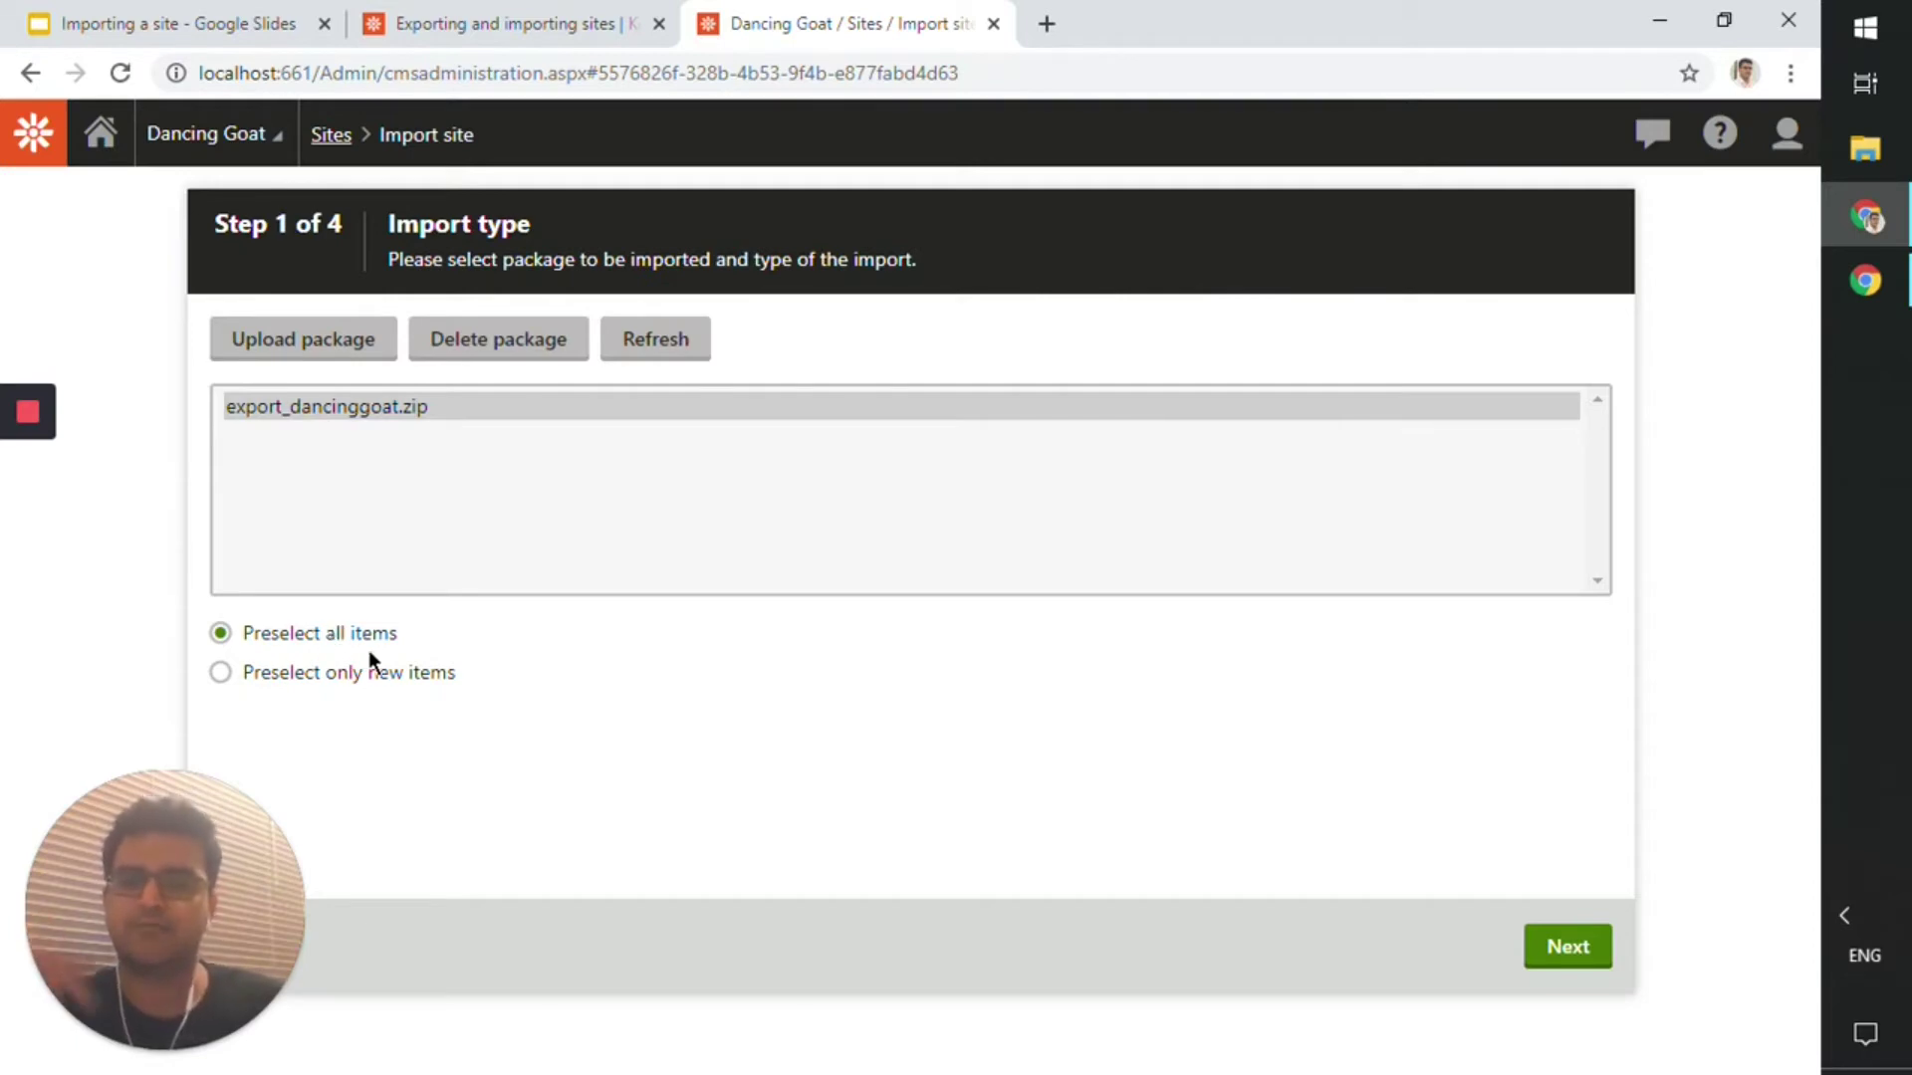
pyautogui.click(1567, 954)
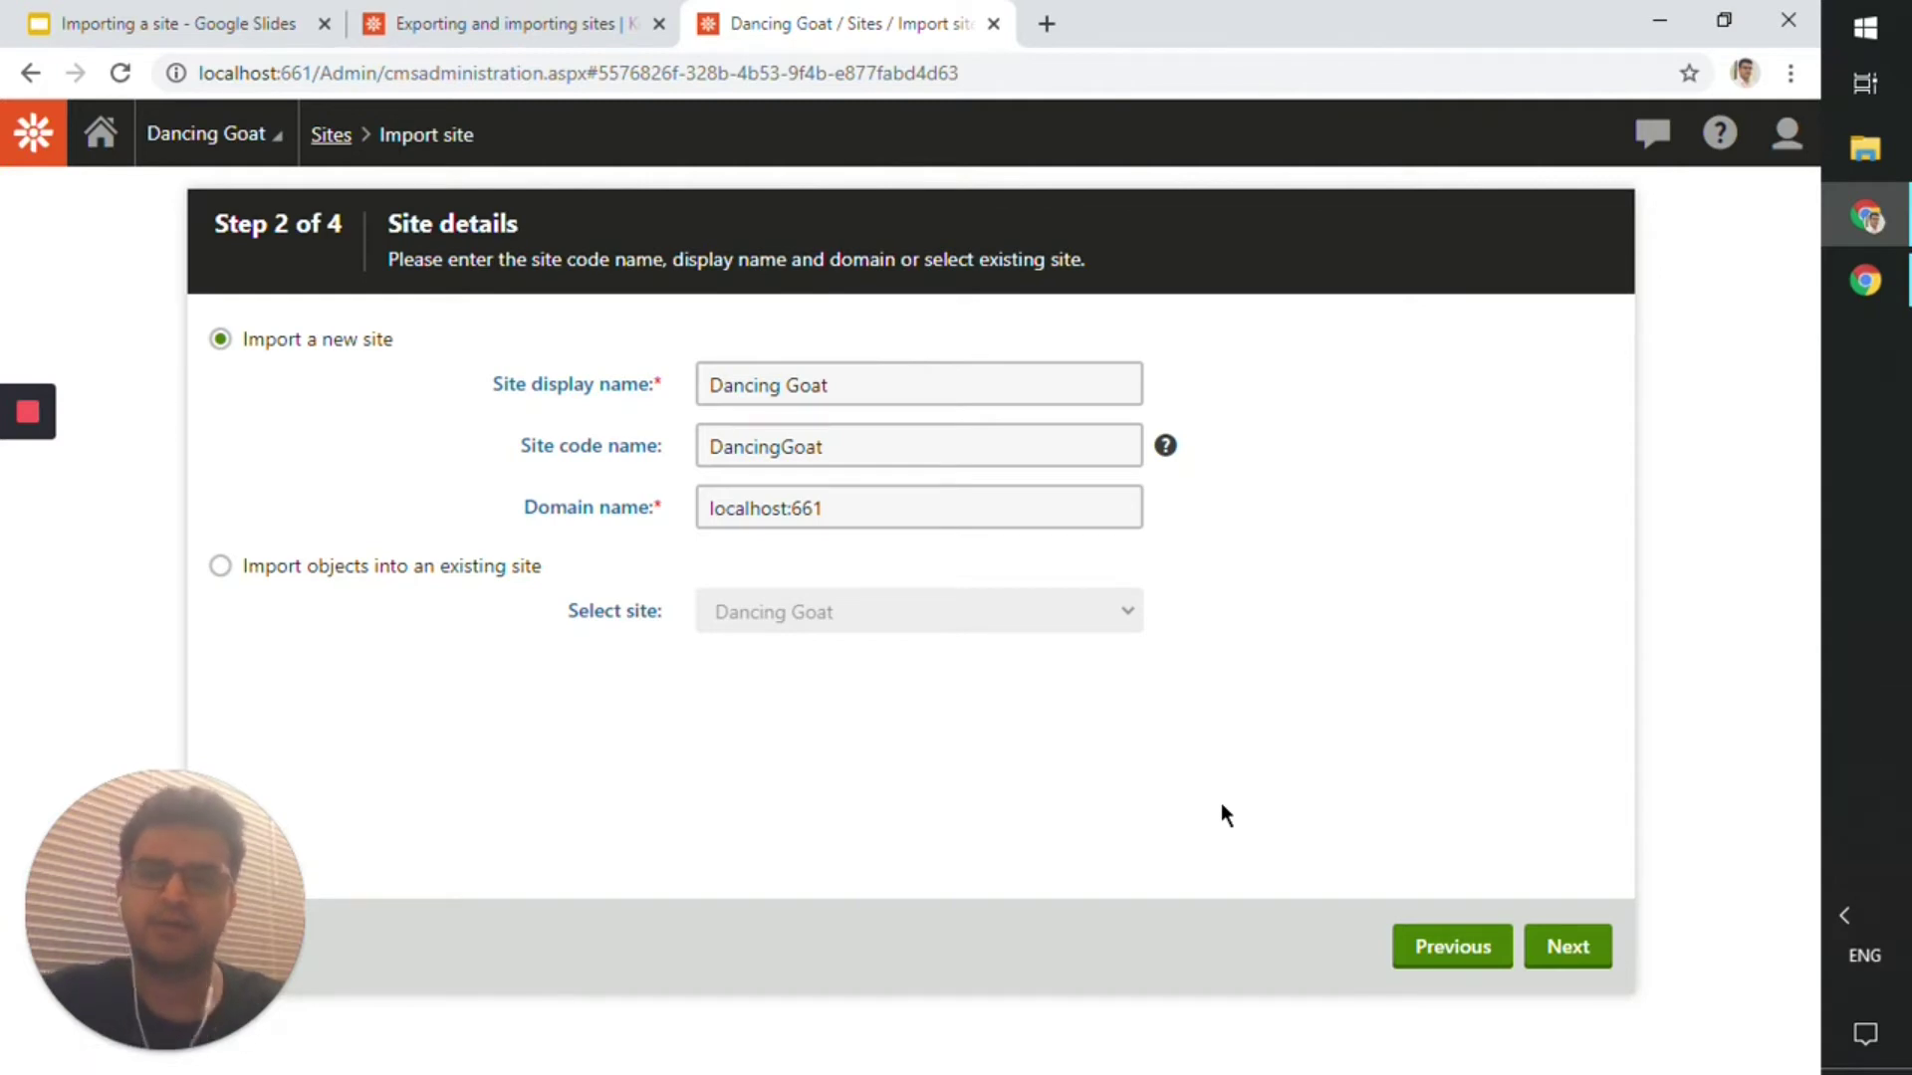
# Set the new site's display name to "Dancing Goat Imported" and its code name to "DancingGoatImported".
pyautogui.click(857, 388)
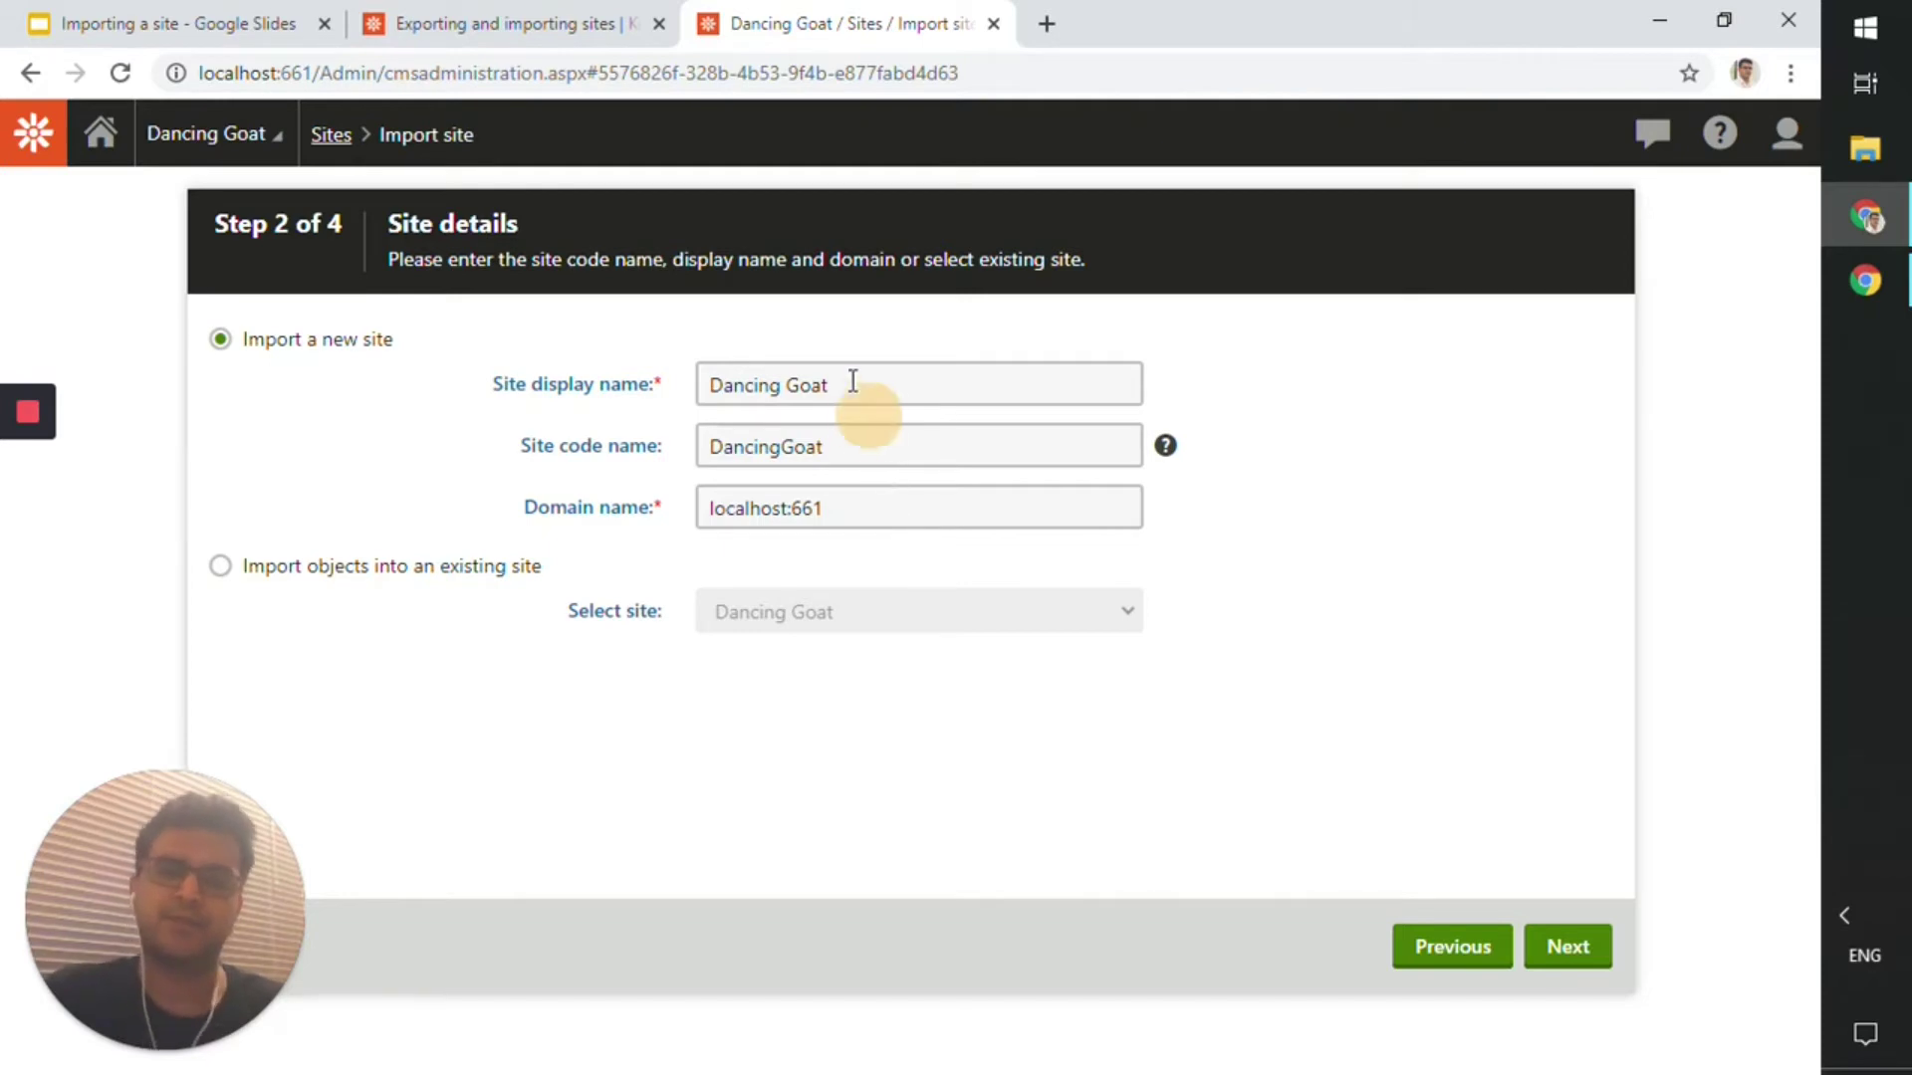
pyautogui.write('Imported')
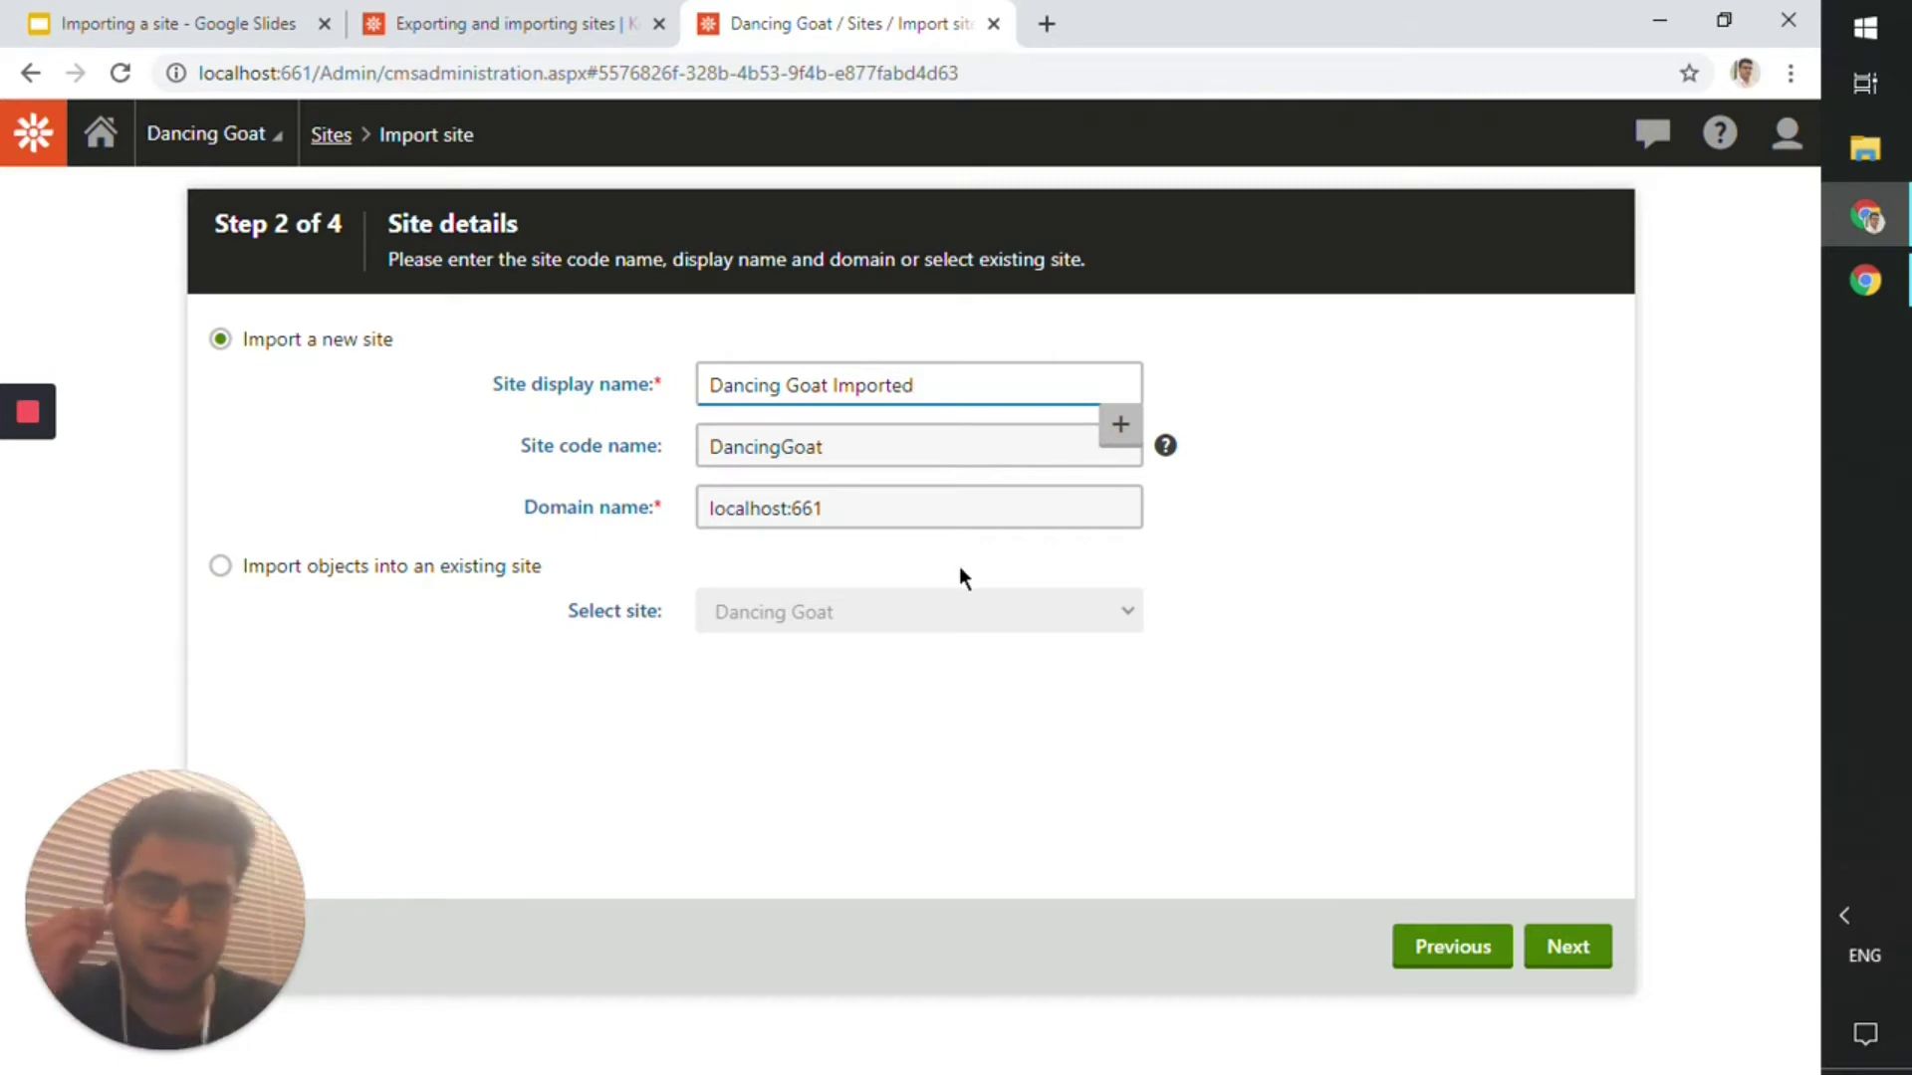
pyautogui.click(901, 443)
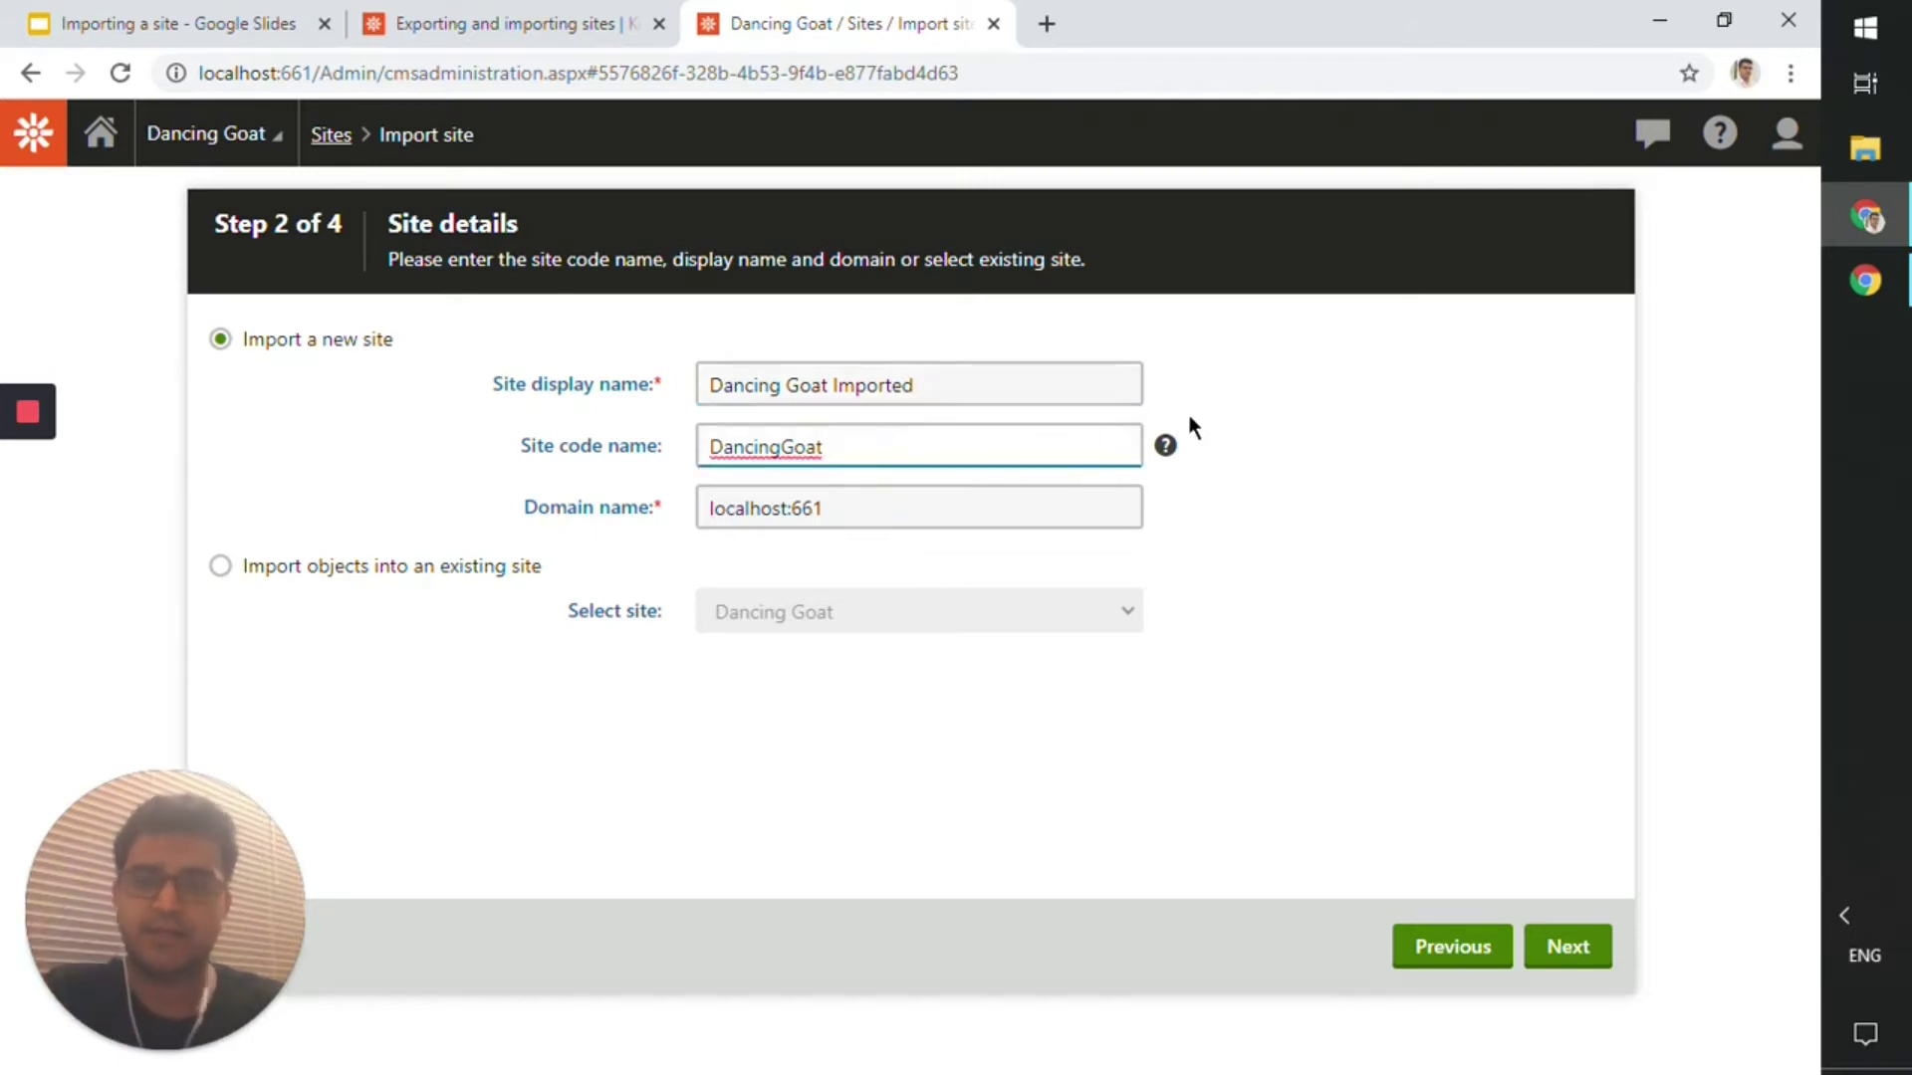
pyautogui.write('Imported')
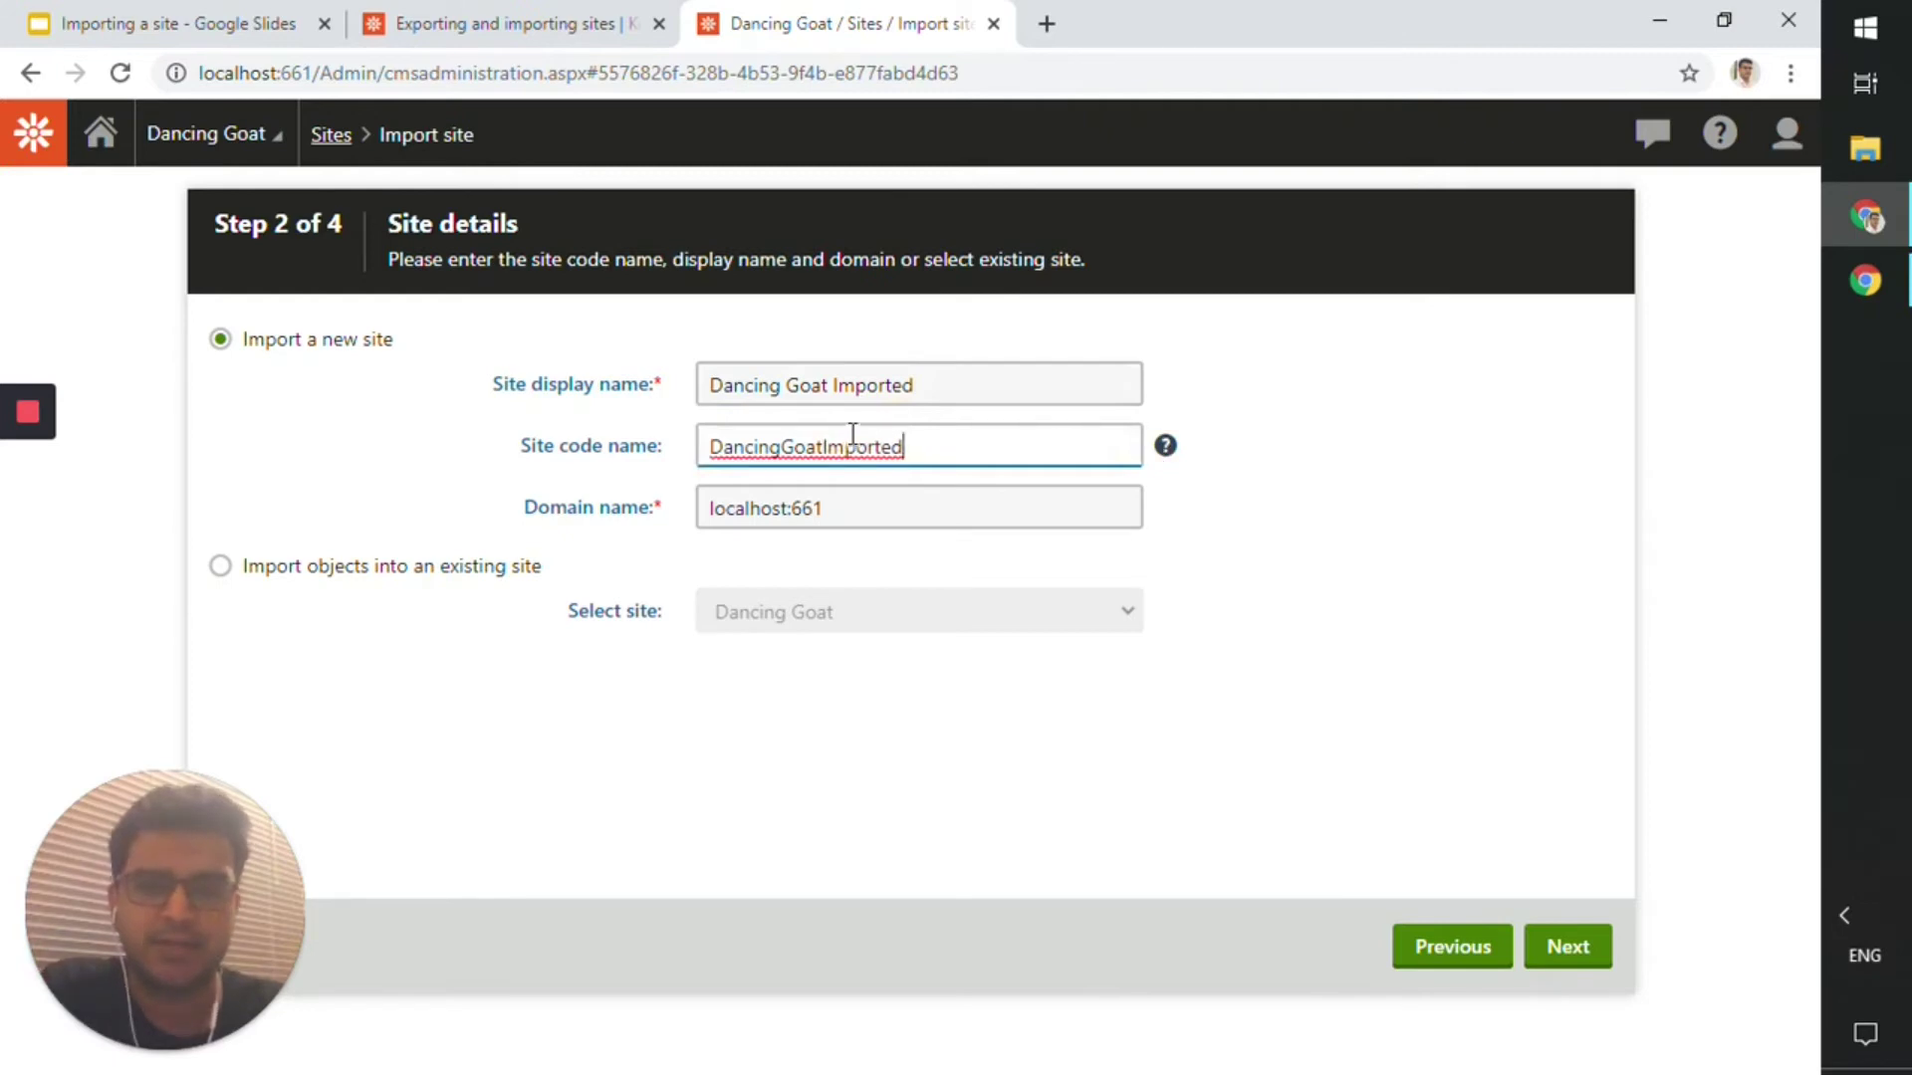
pyautogui.doubleClick(944, 430)
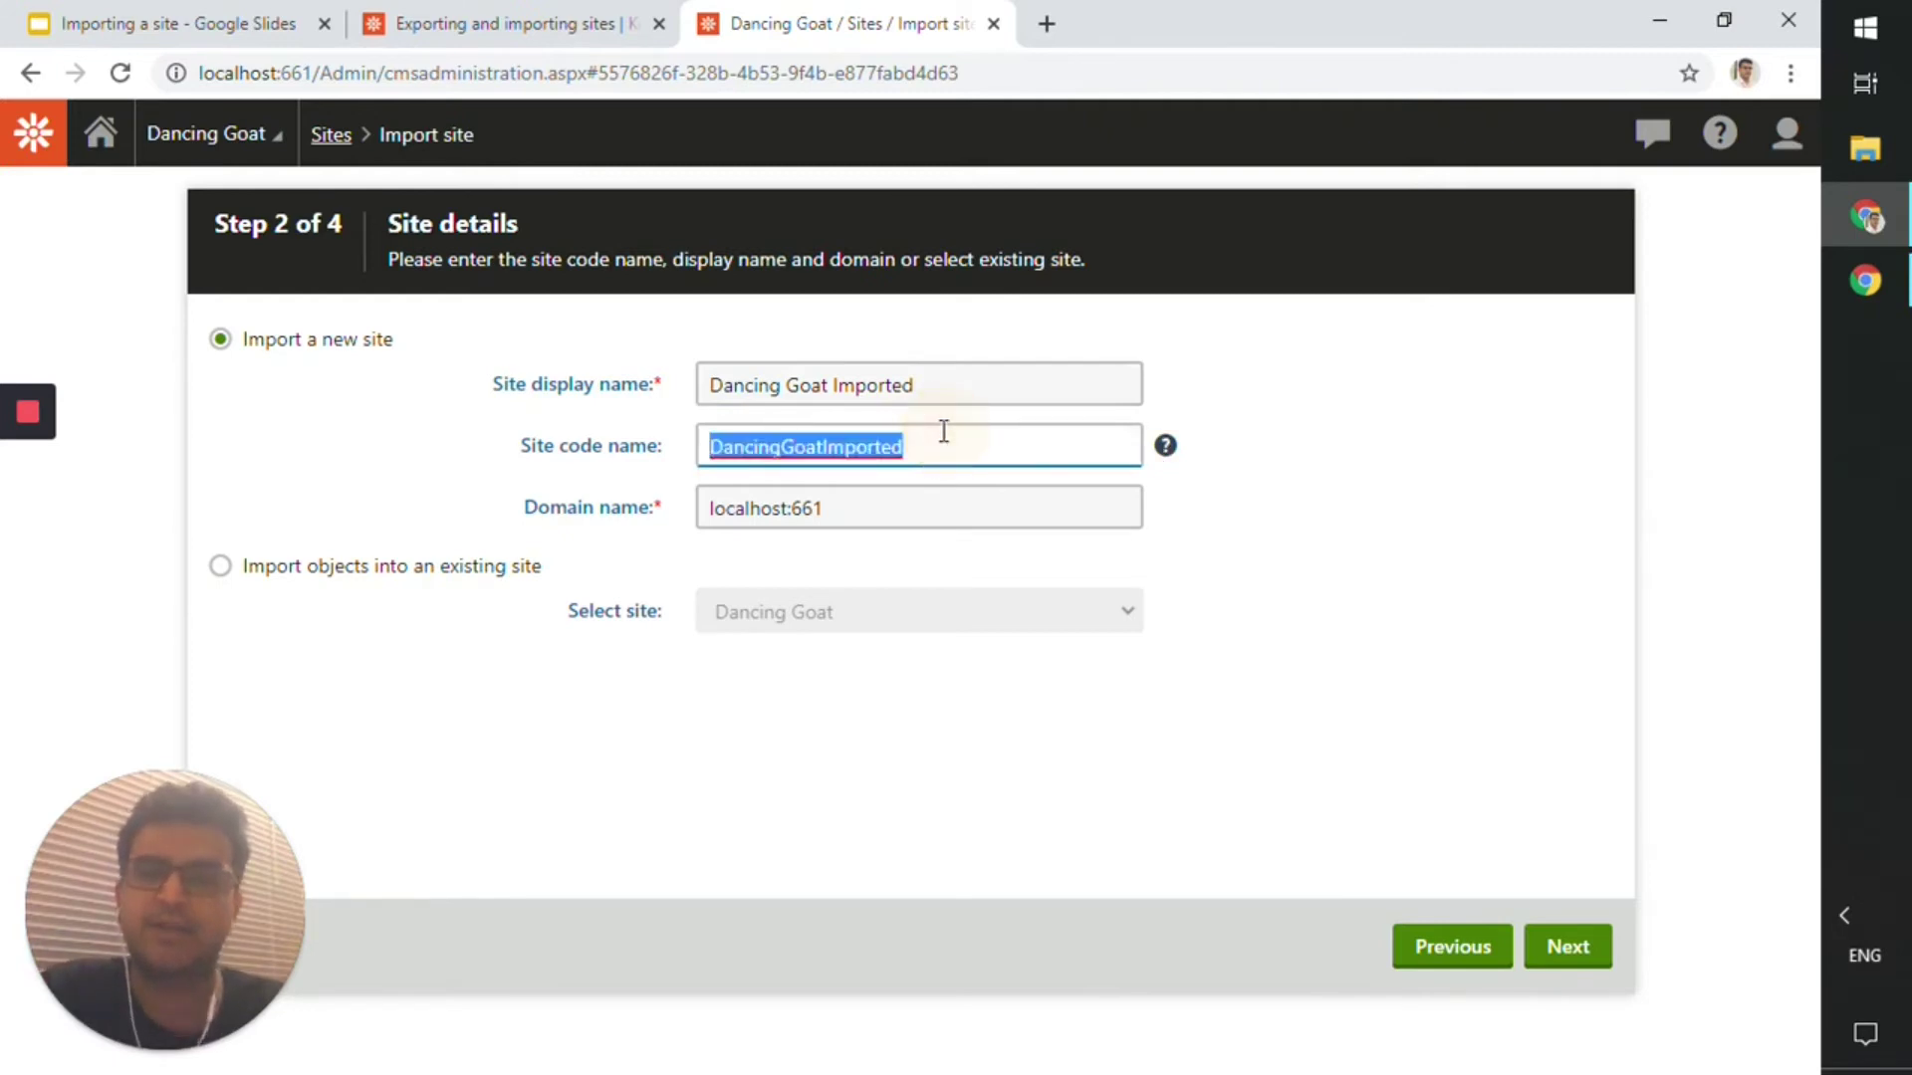
pyautogui.click(281, 142)
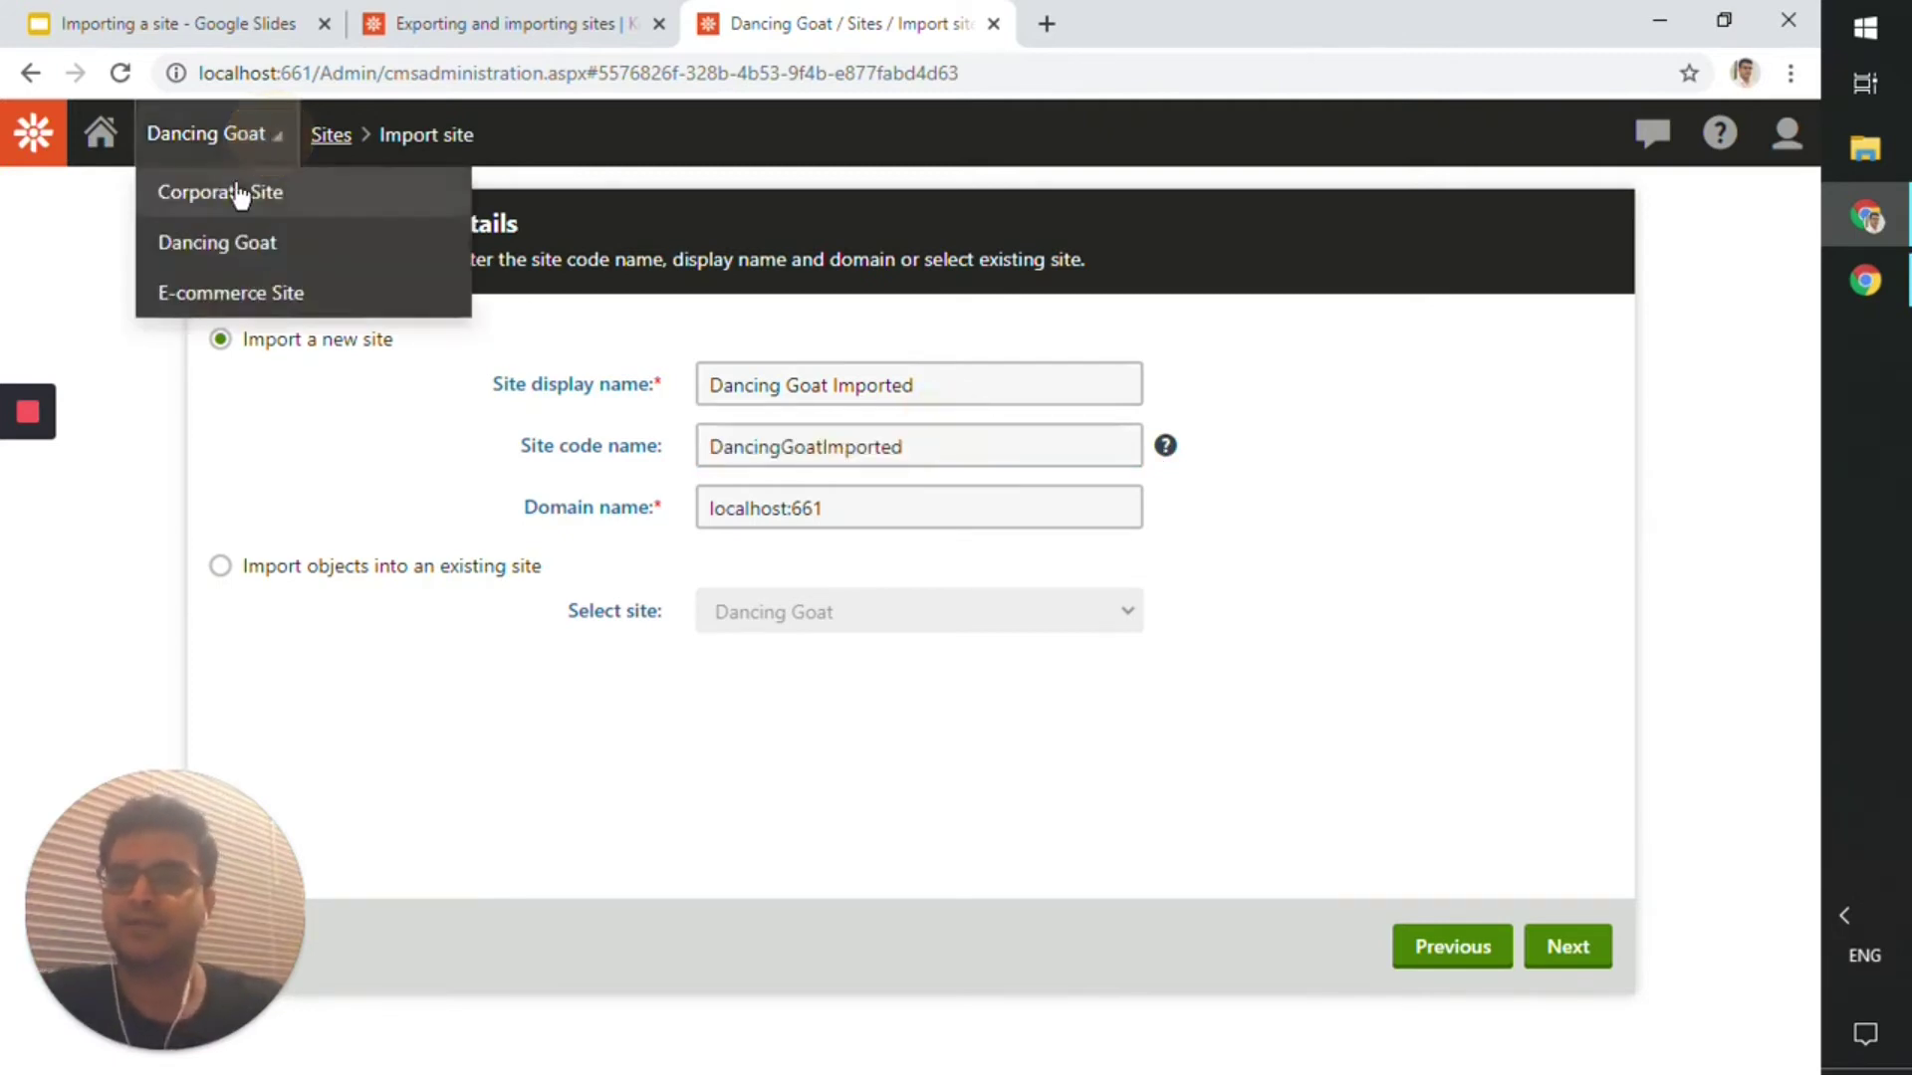
pyautogui.click(1481, 413)
# Open IIS Manager and check which ports are bound to the Dancing Goat Demo website.
pyautogui.click(886, 506)
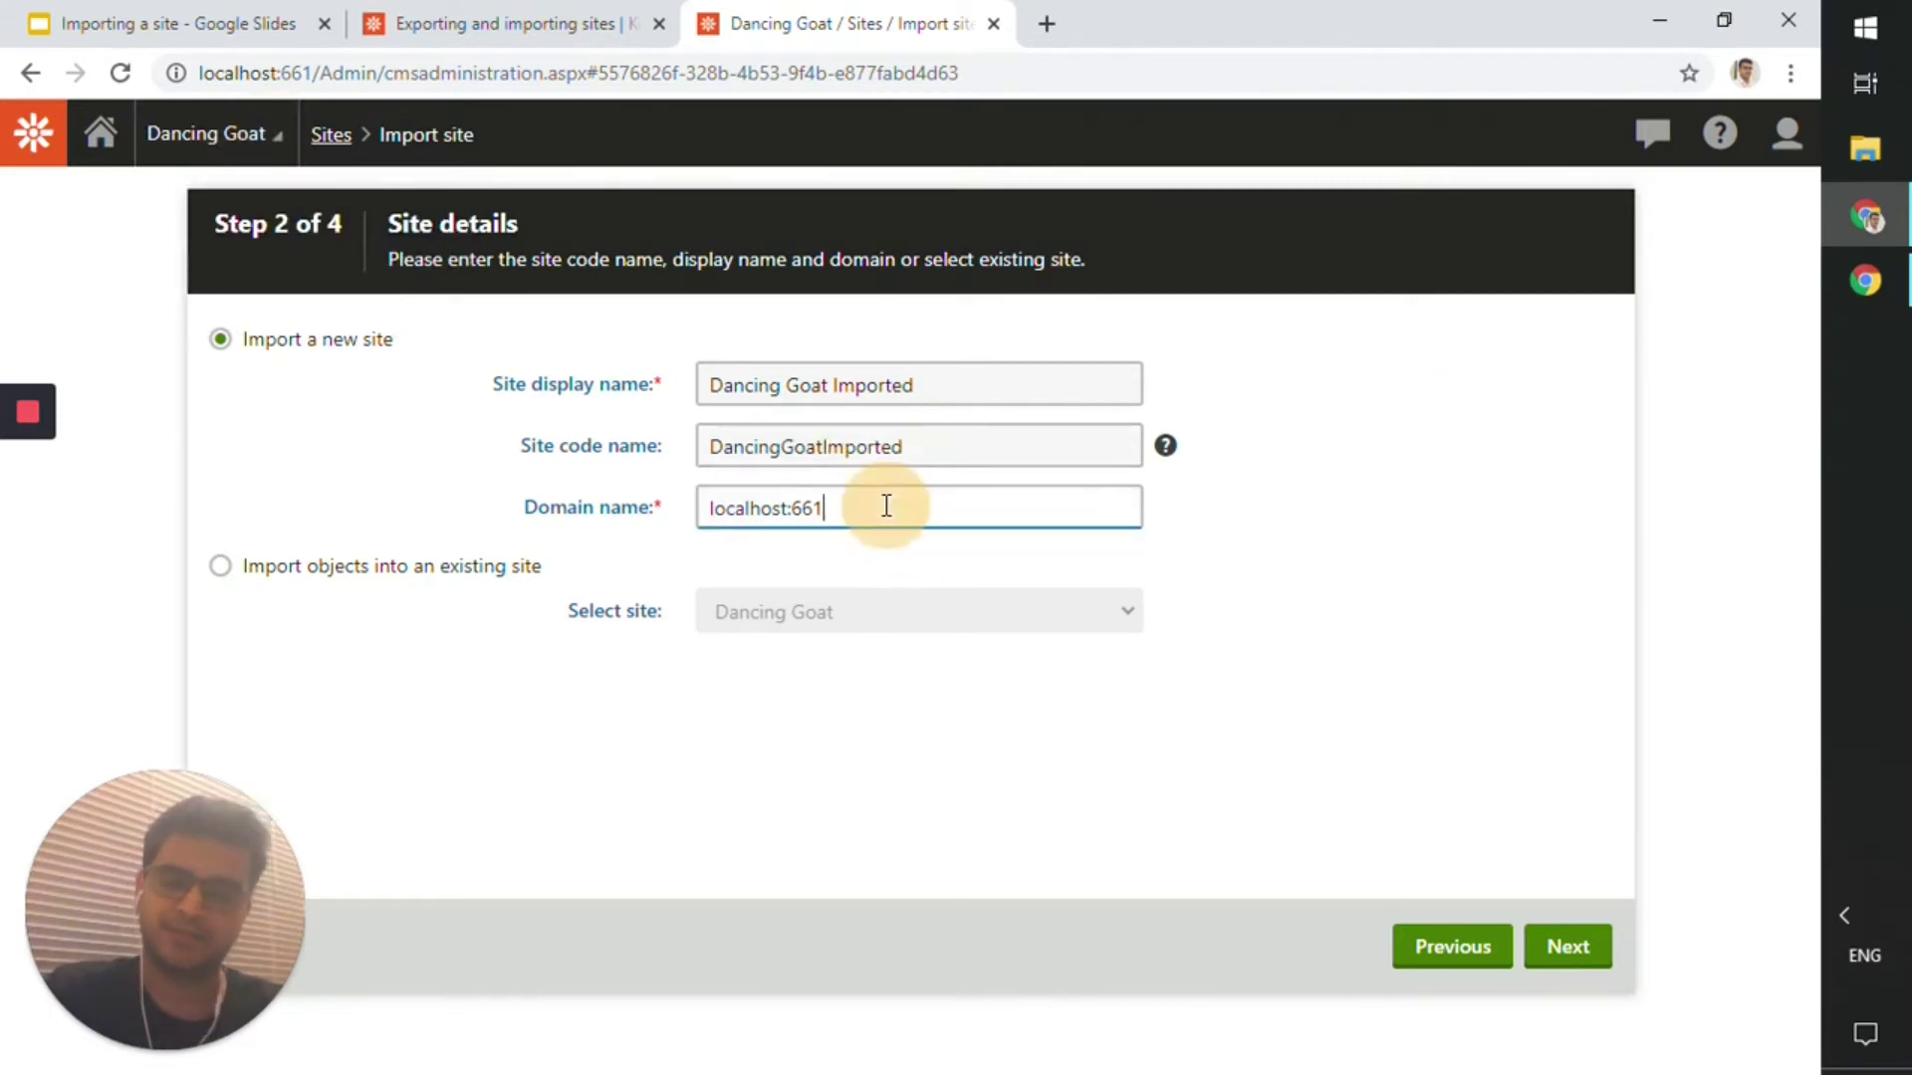
pyautogui.press('super')
pyautogui.write('iis')
pyautogui.press('Return')
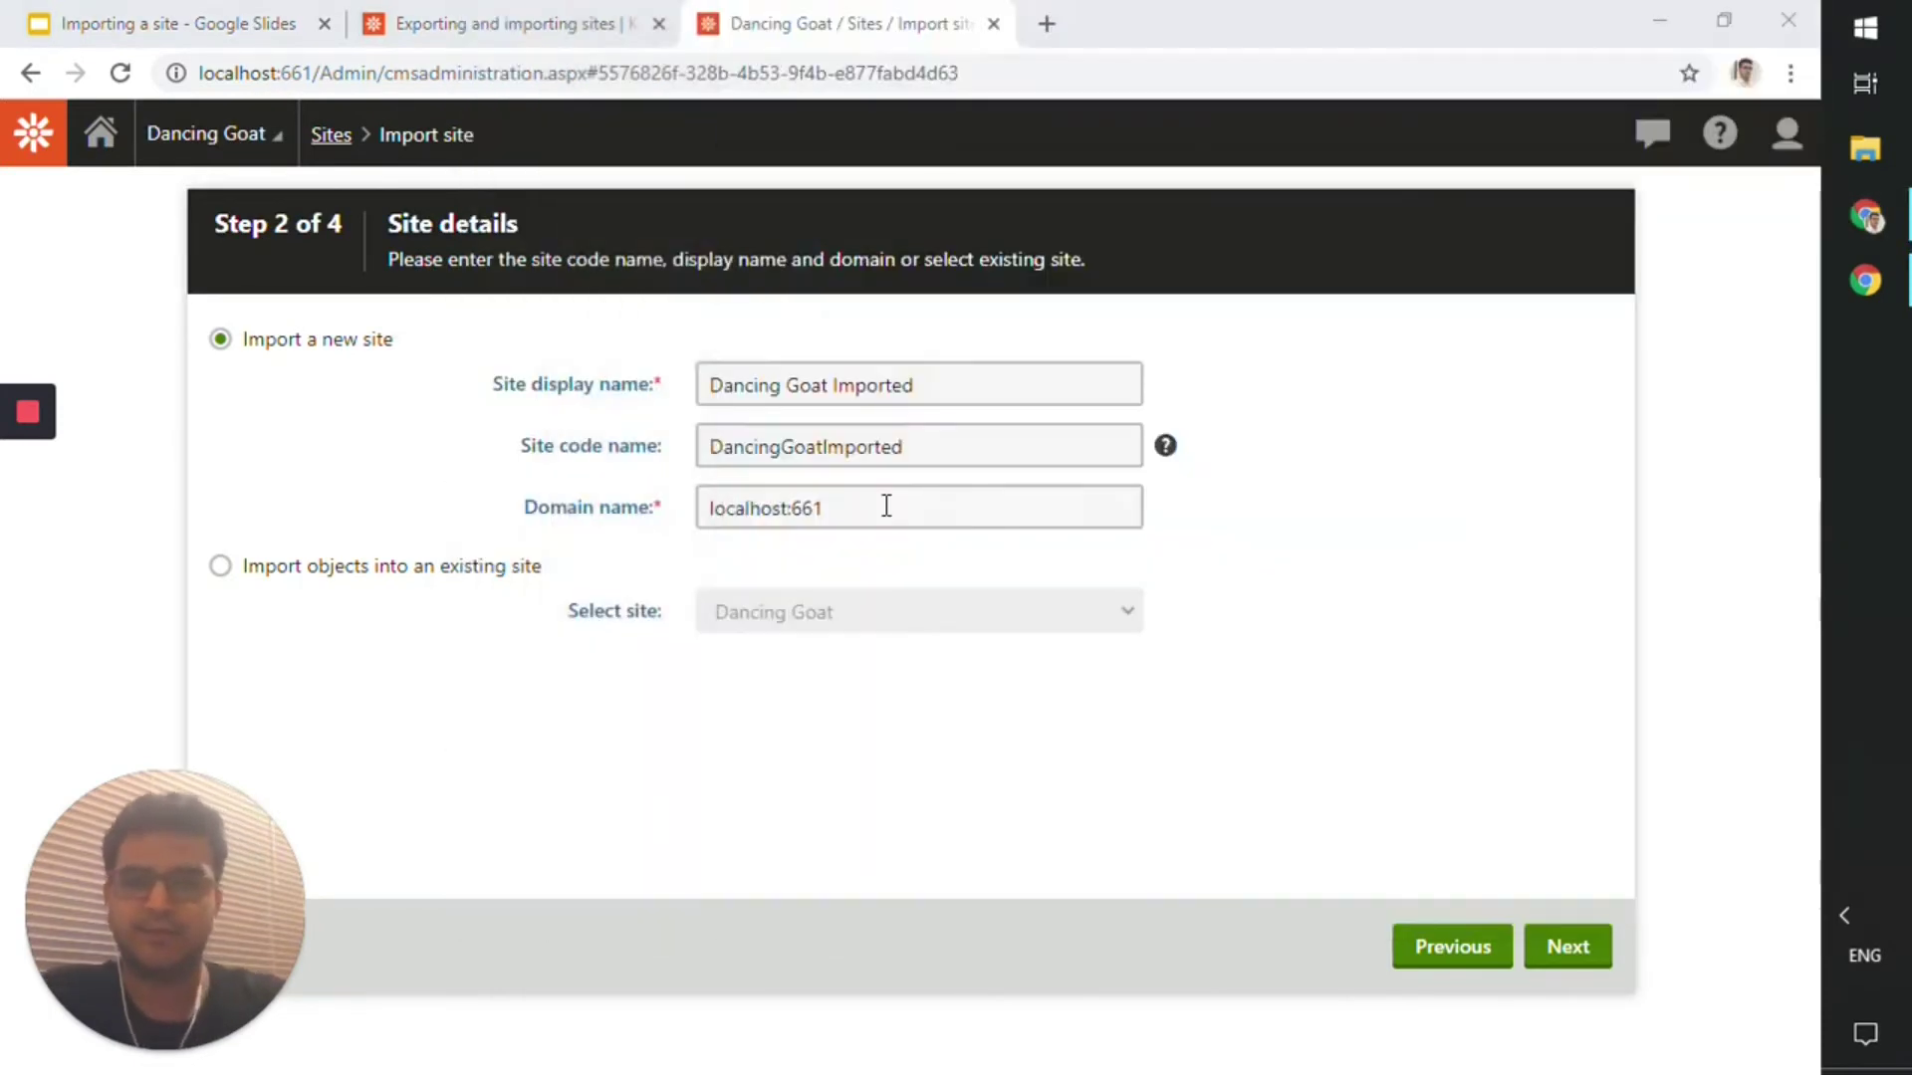
pyautogui.click(1050, 502)
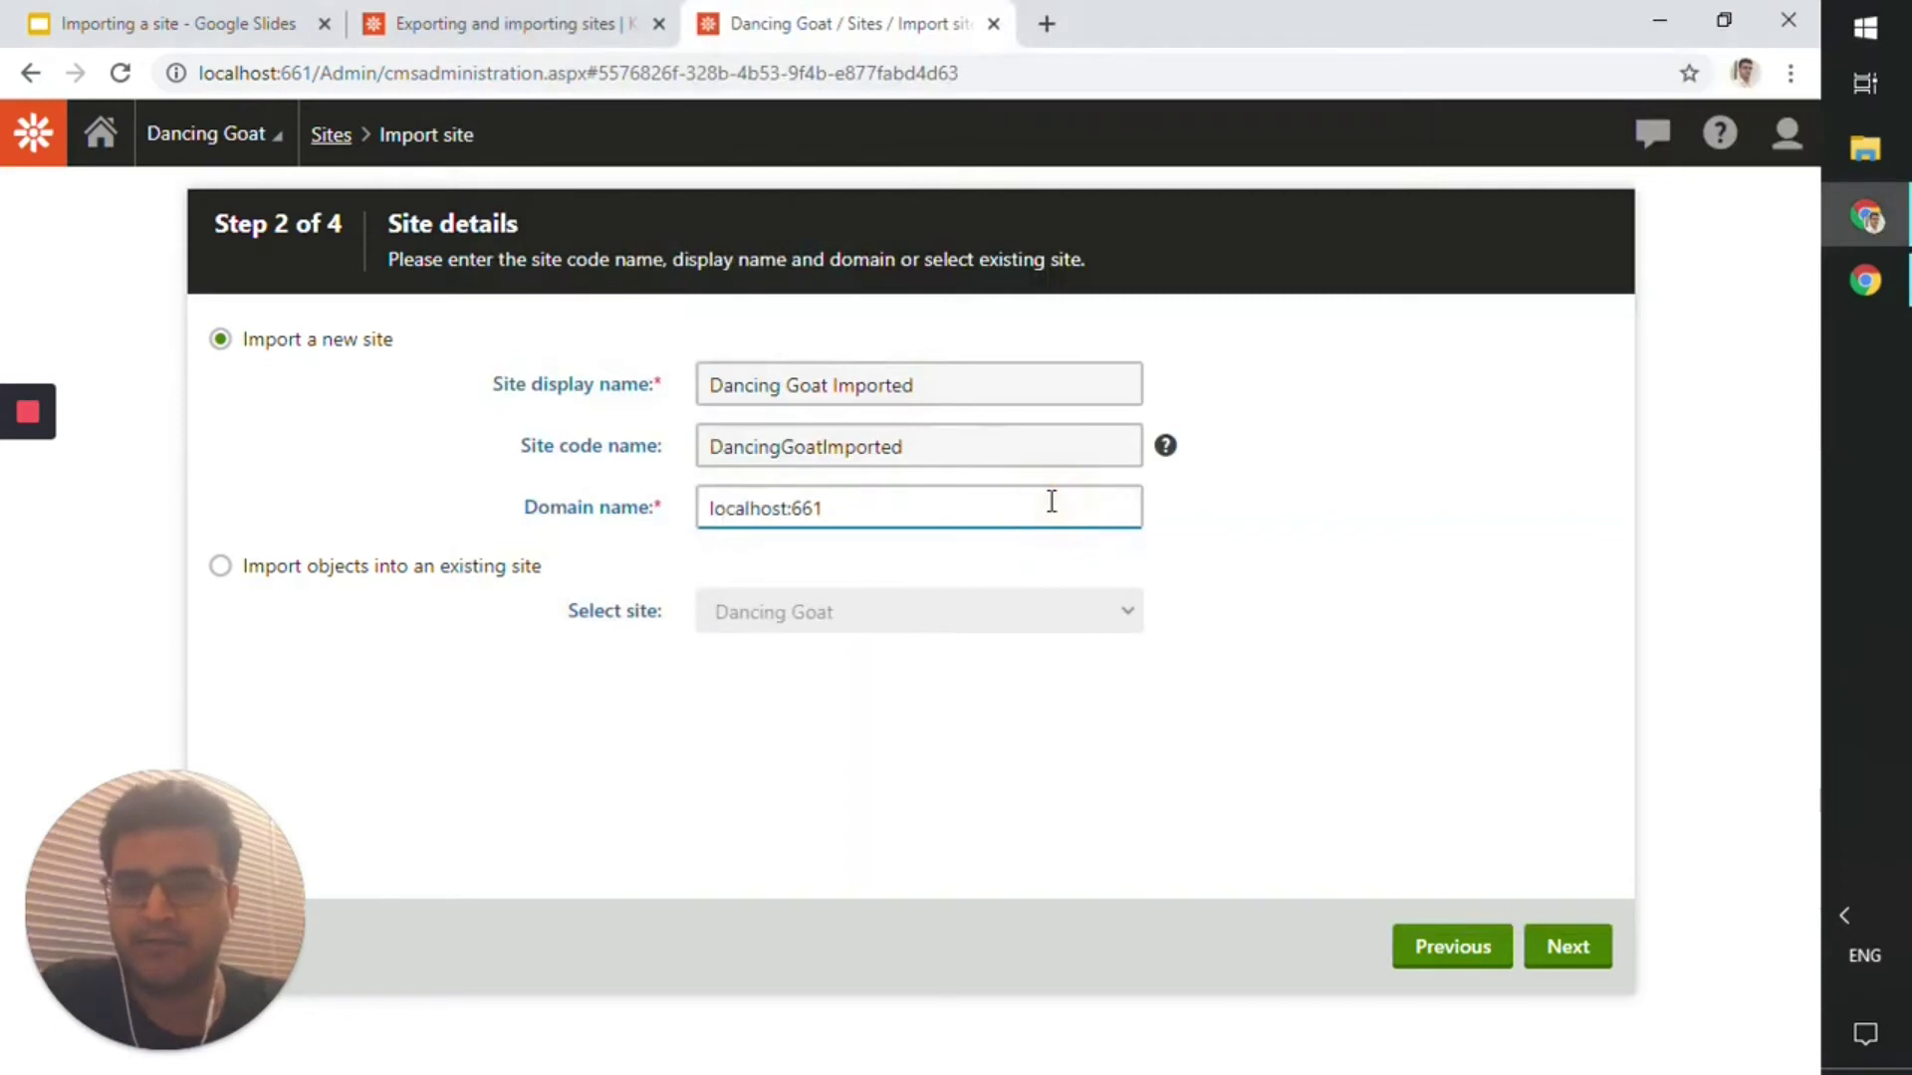
pyautogui.moveTo(976, 503); pyautogui.dragTo(685, 538)
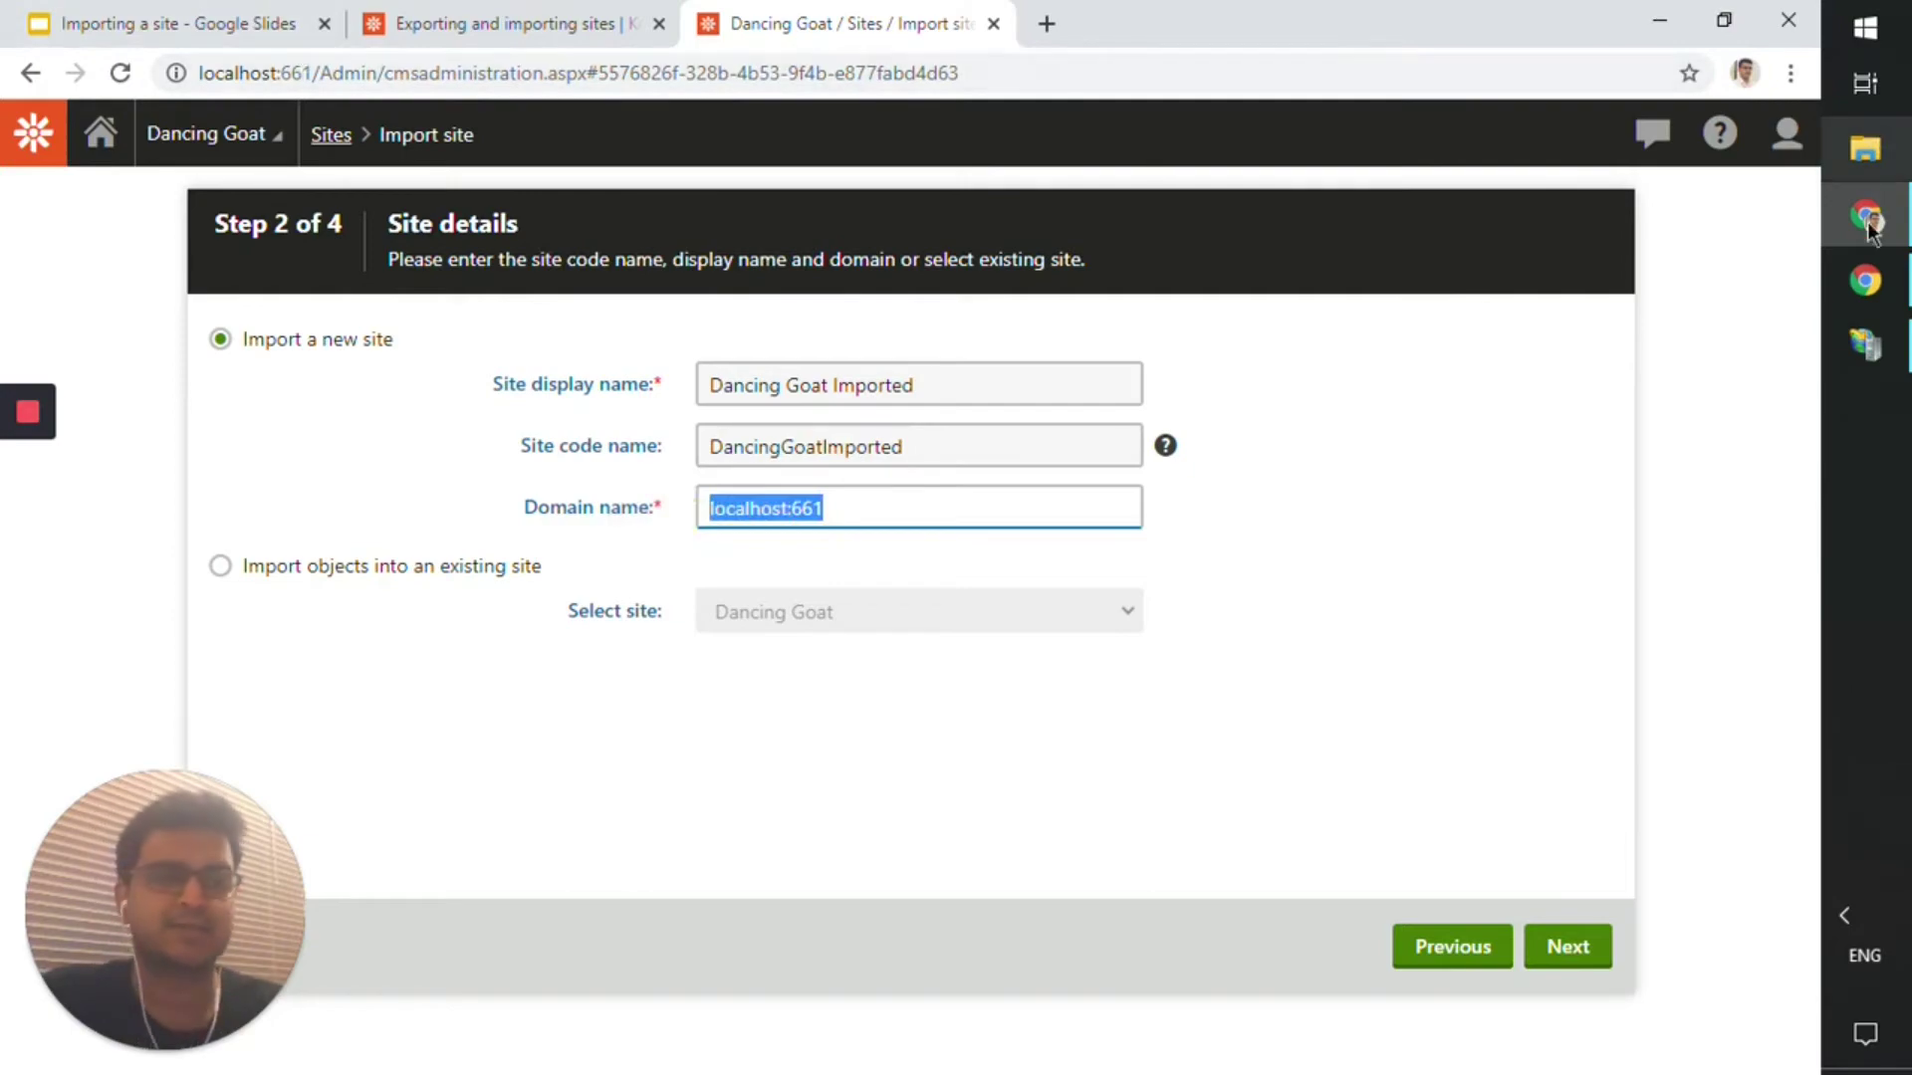
pyautogui.click(1865, 345)
pyautogui.click(1865, 344)
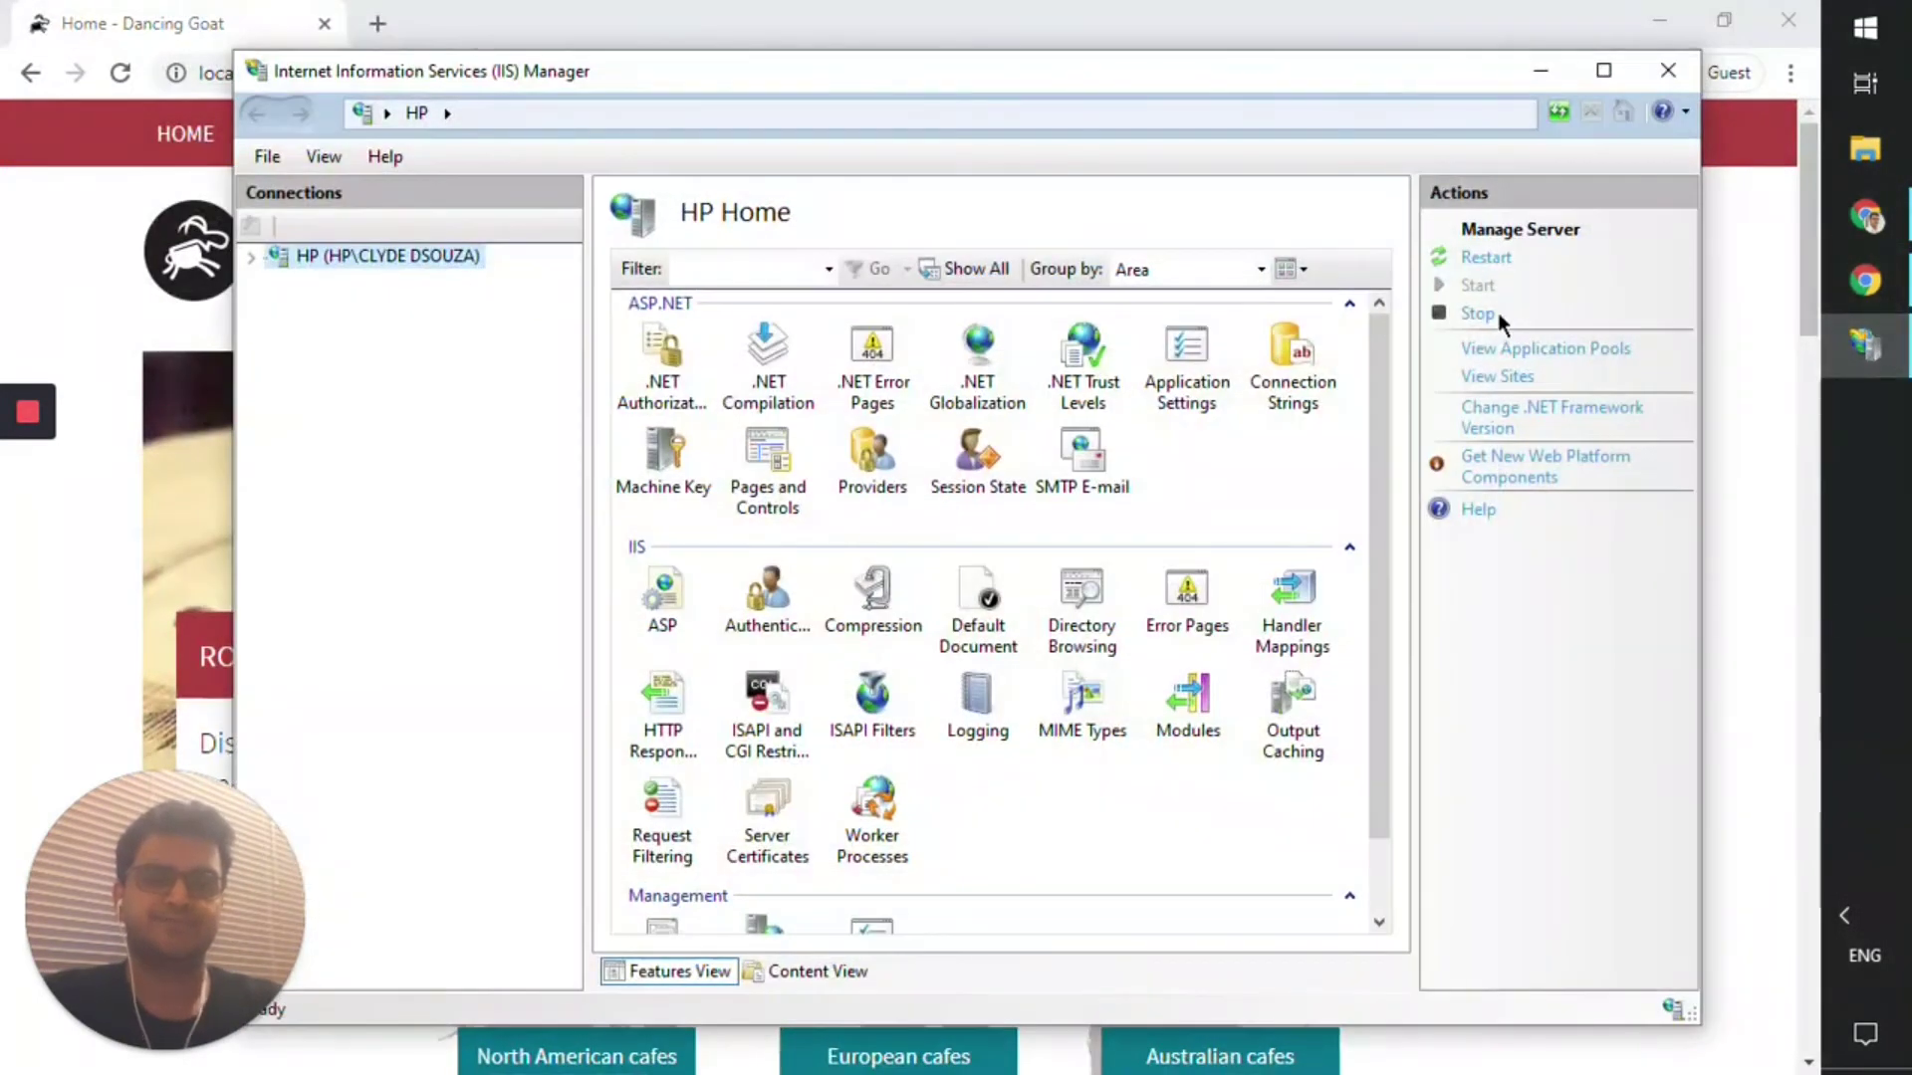
pyautogui.click(249, 259)
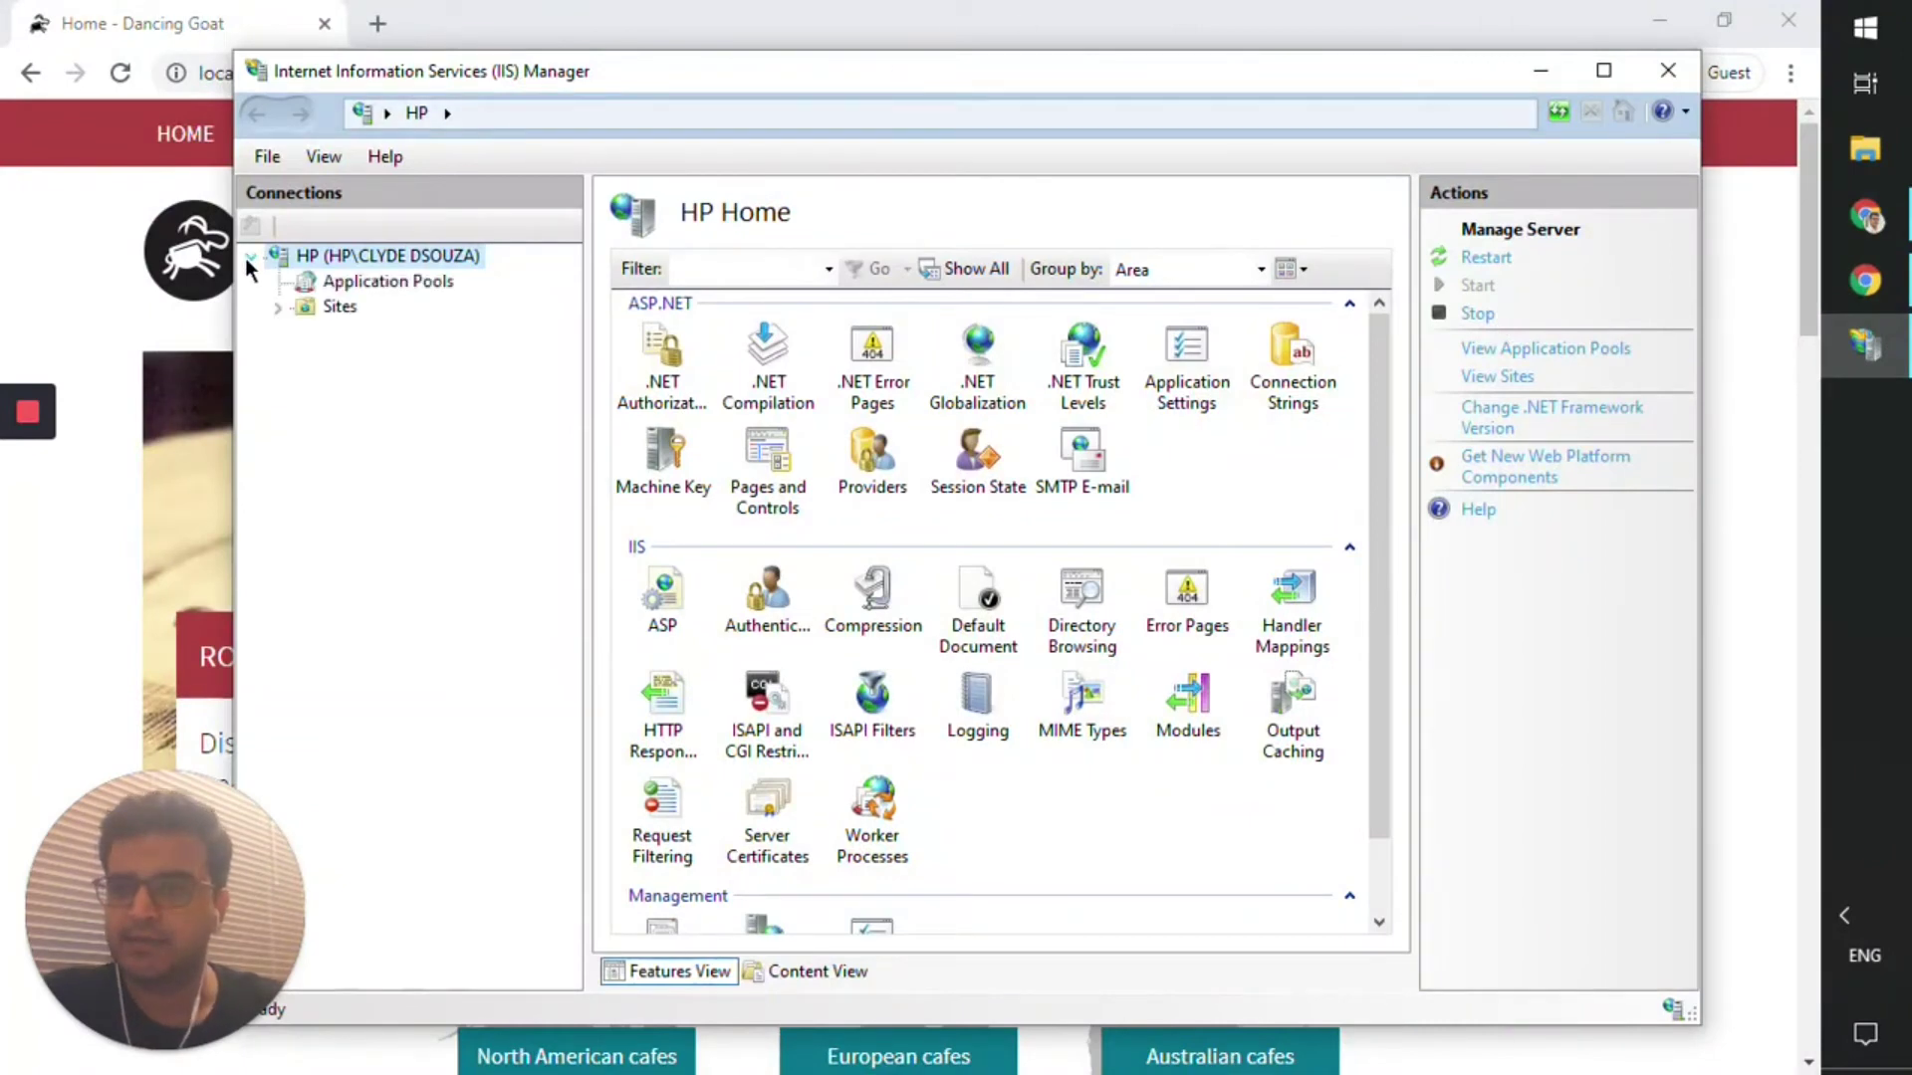
pyautogui.click(277, 307)
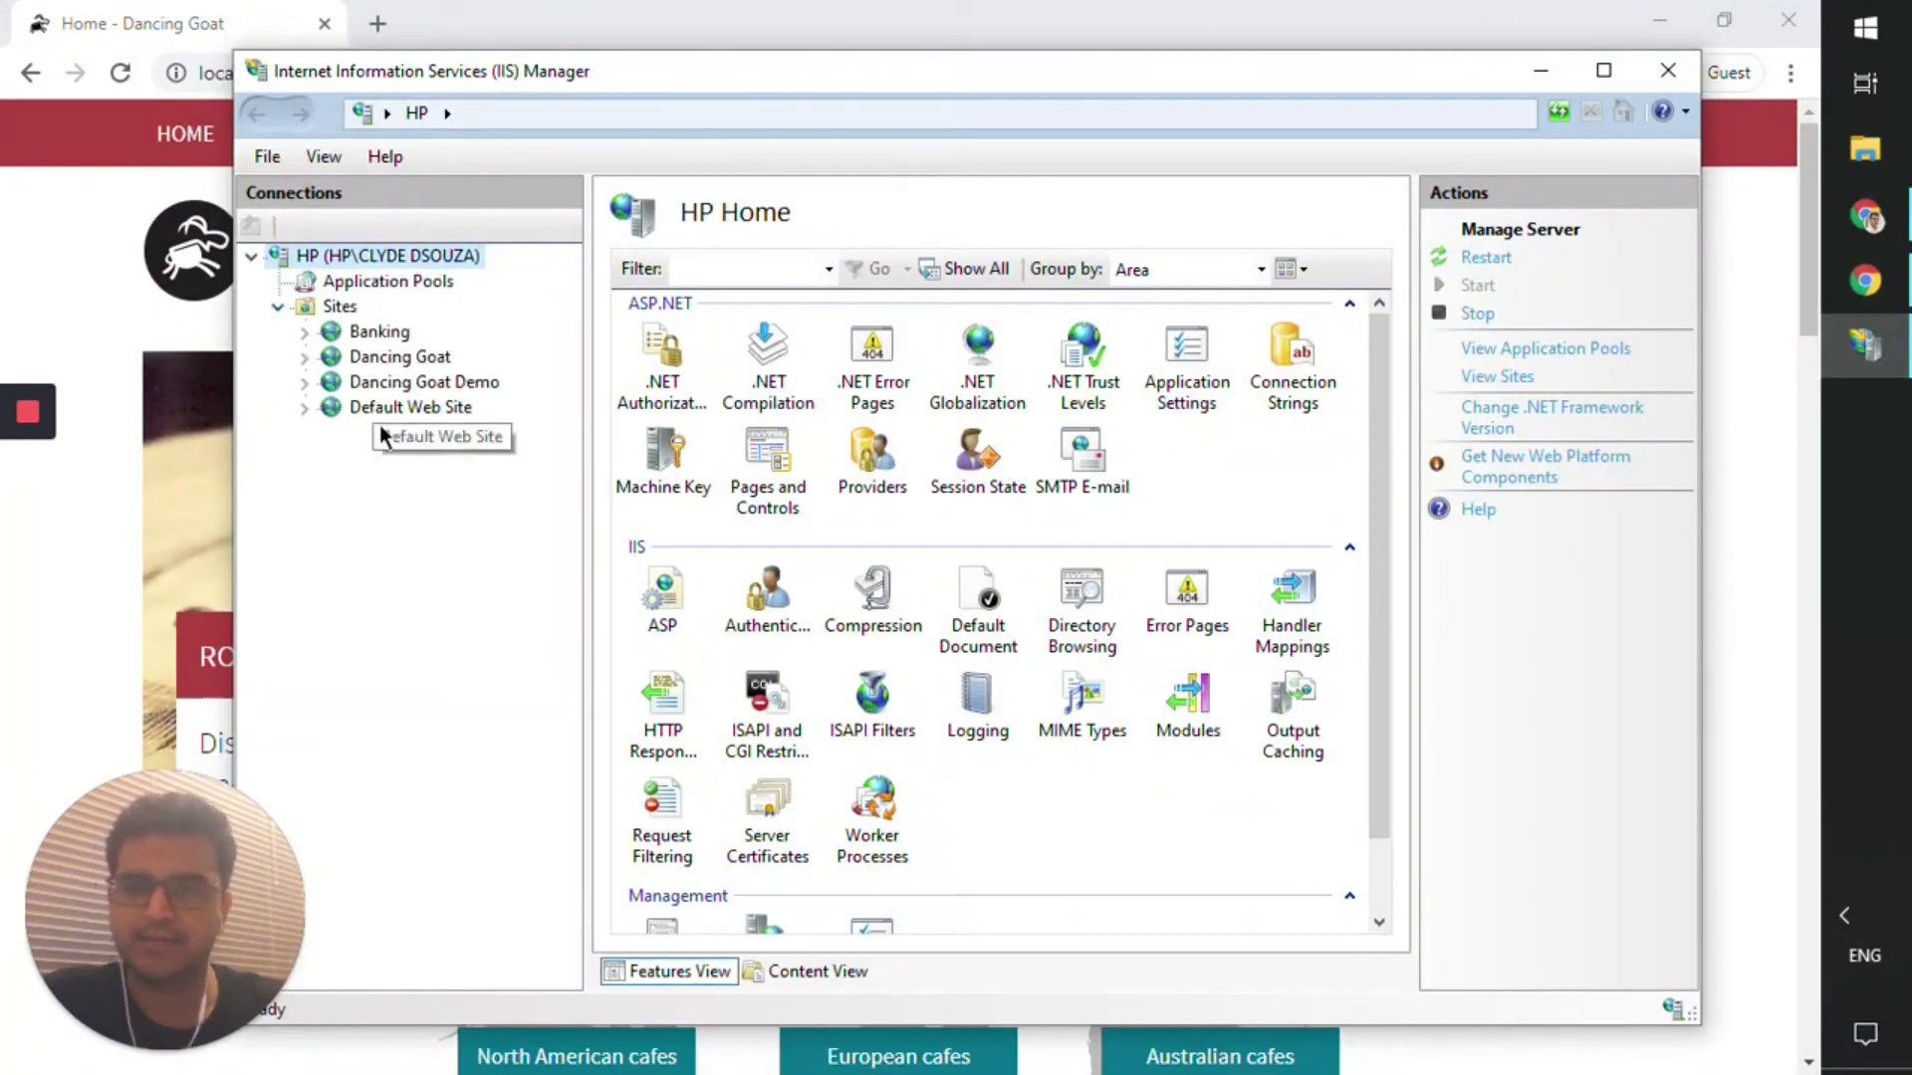
pyautogui.click(443, 387)
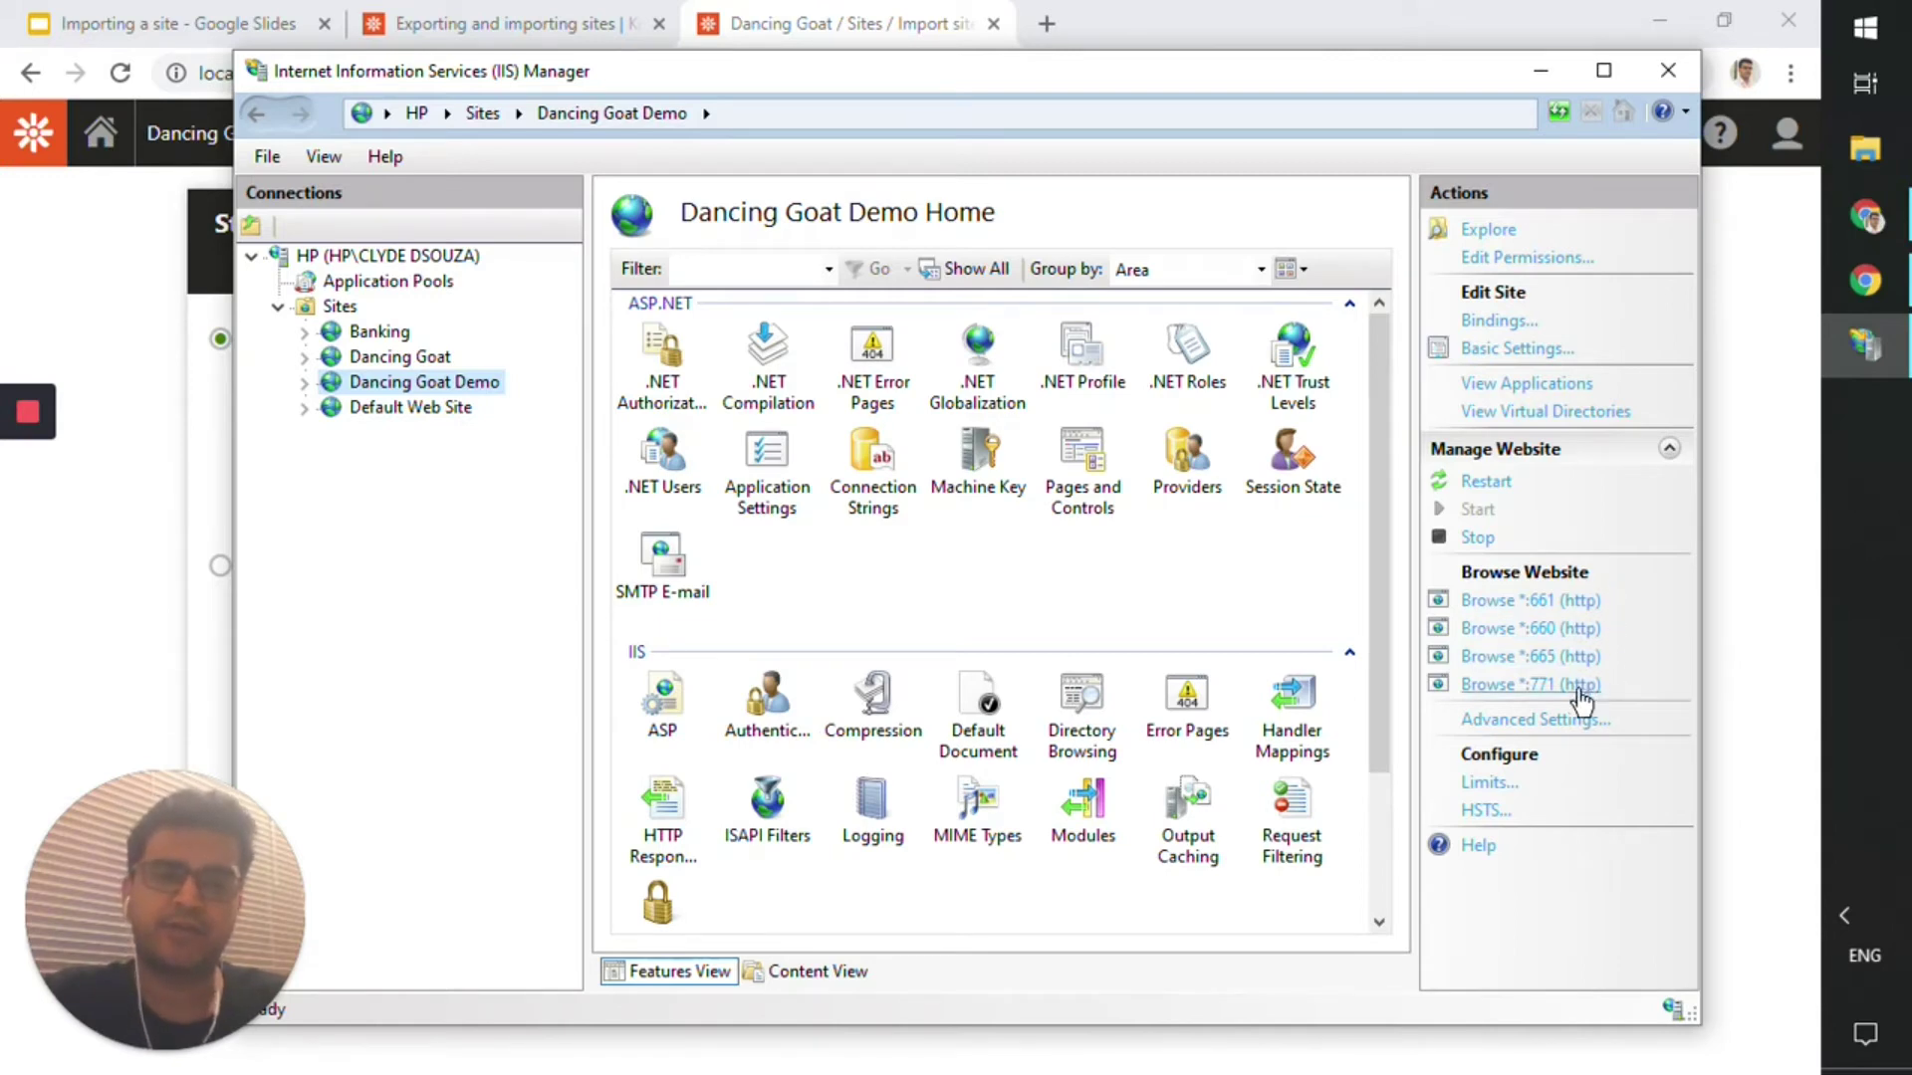
pyautogui.click(1540, 71)
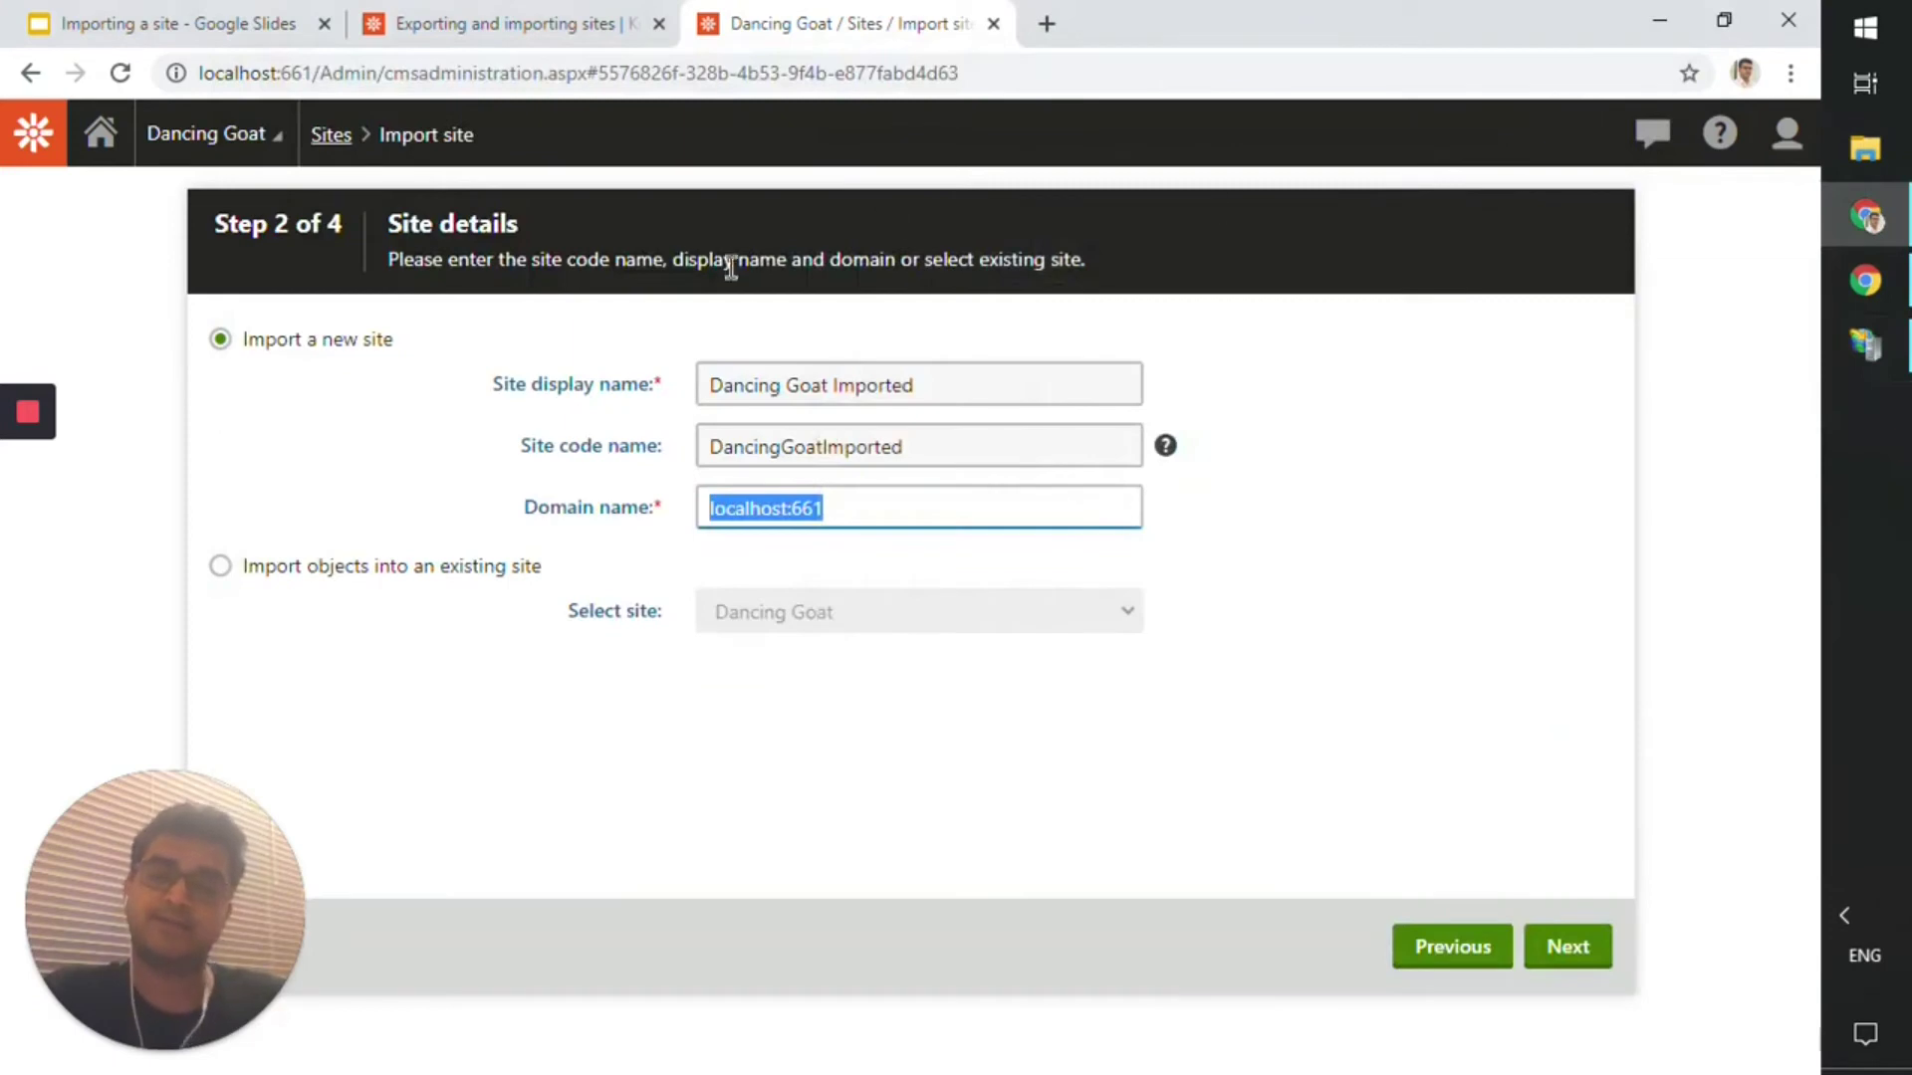
# Set the imported site's domain name to localhost:771 and continue to the objects selection.
pyautogui.click(890, 506)
pyautogui.press('BackSpace')
pyautogui.press('BackSpace')
pyautogui.press('BackSpace')
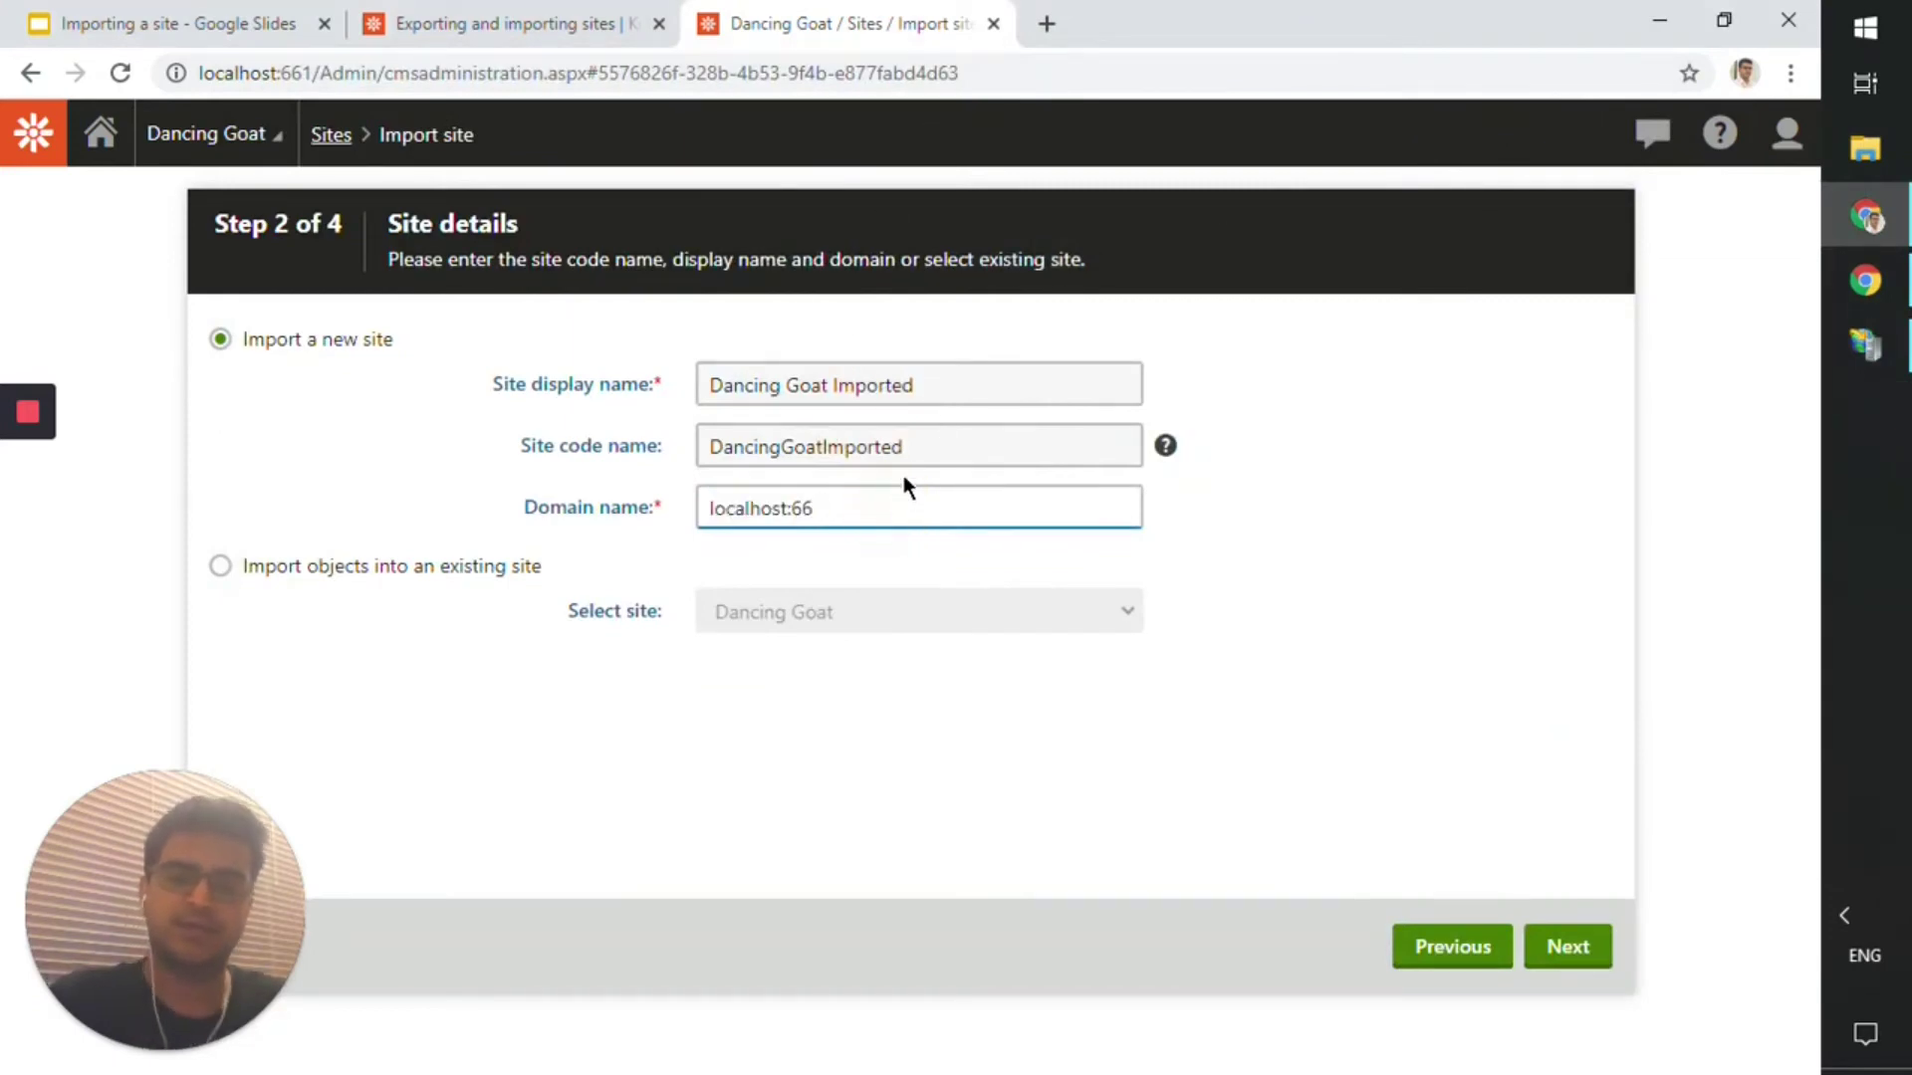
pyautogui.write('771')
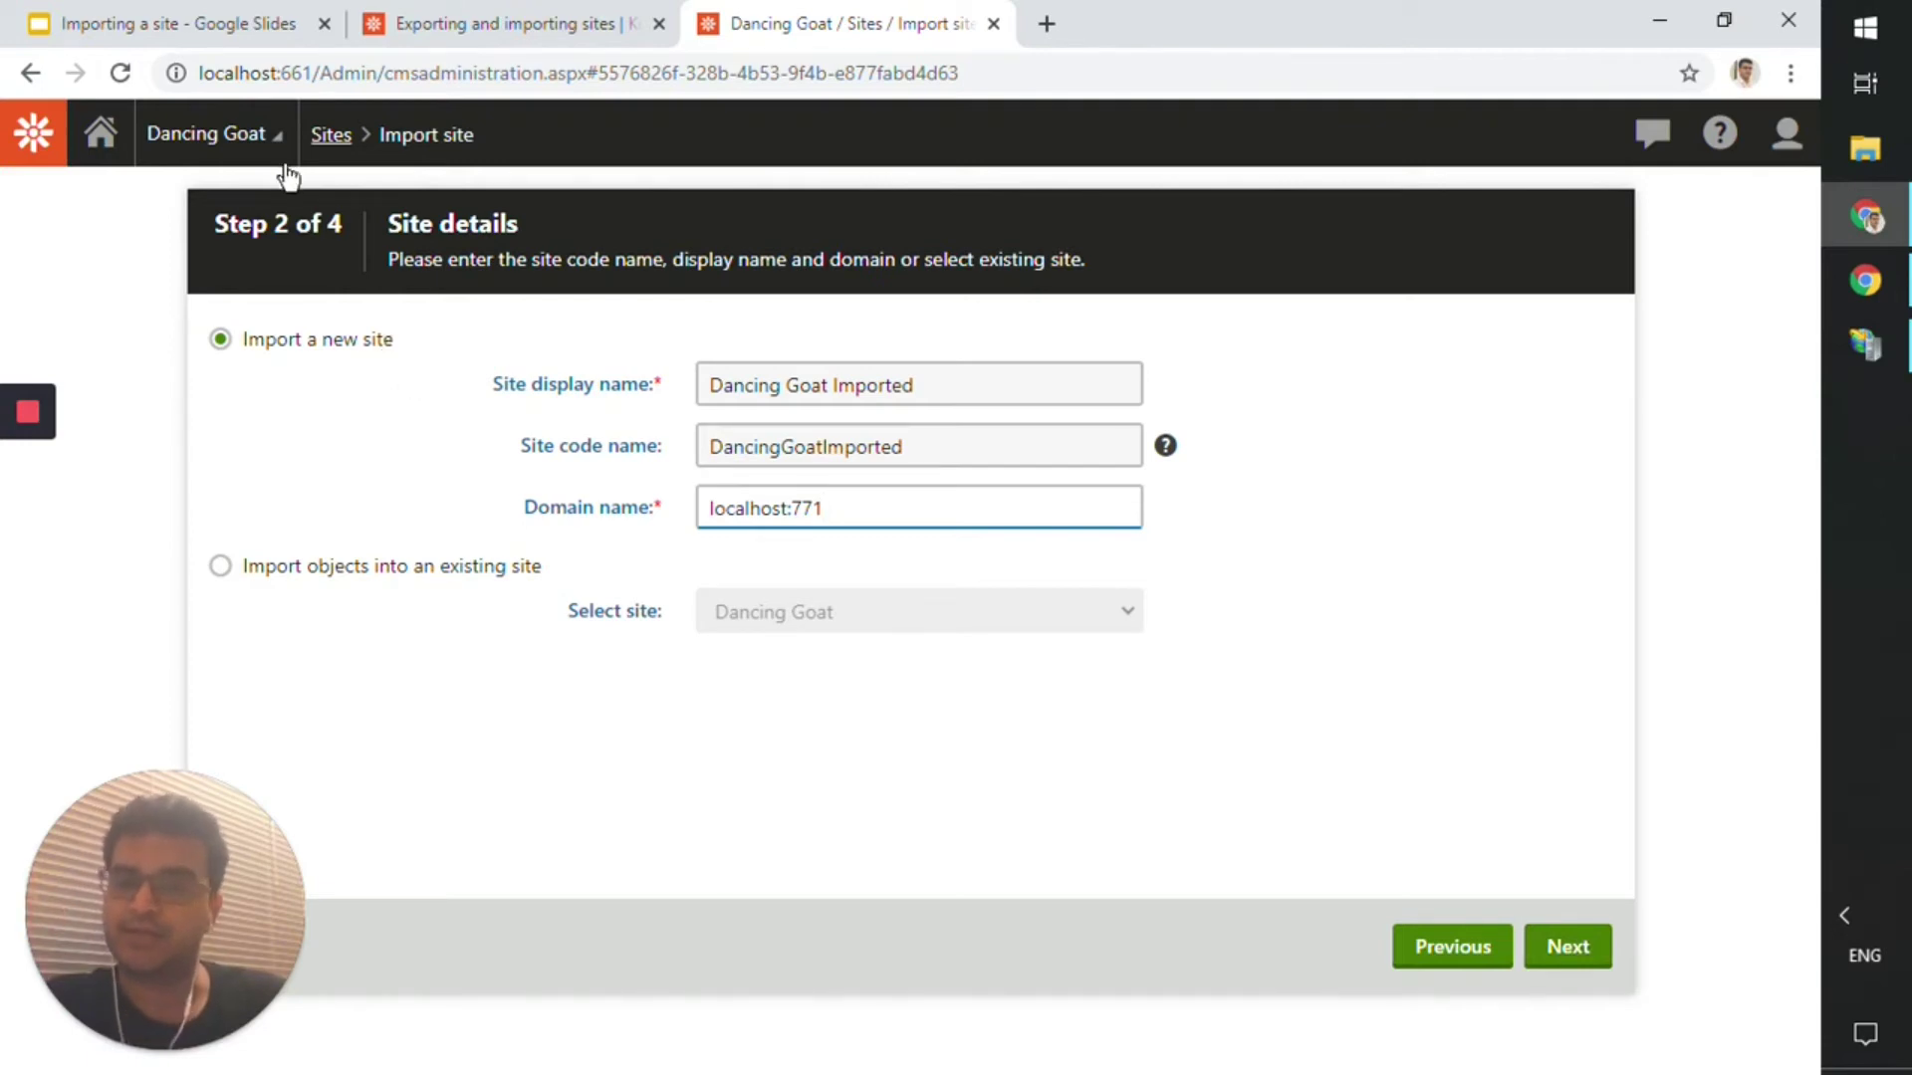
pyautogui.click(261, 137)
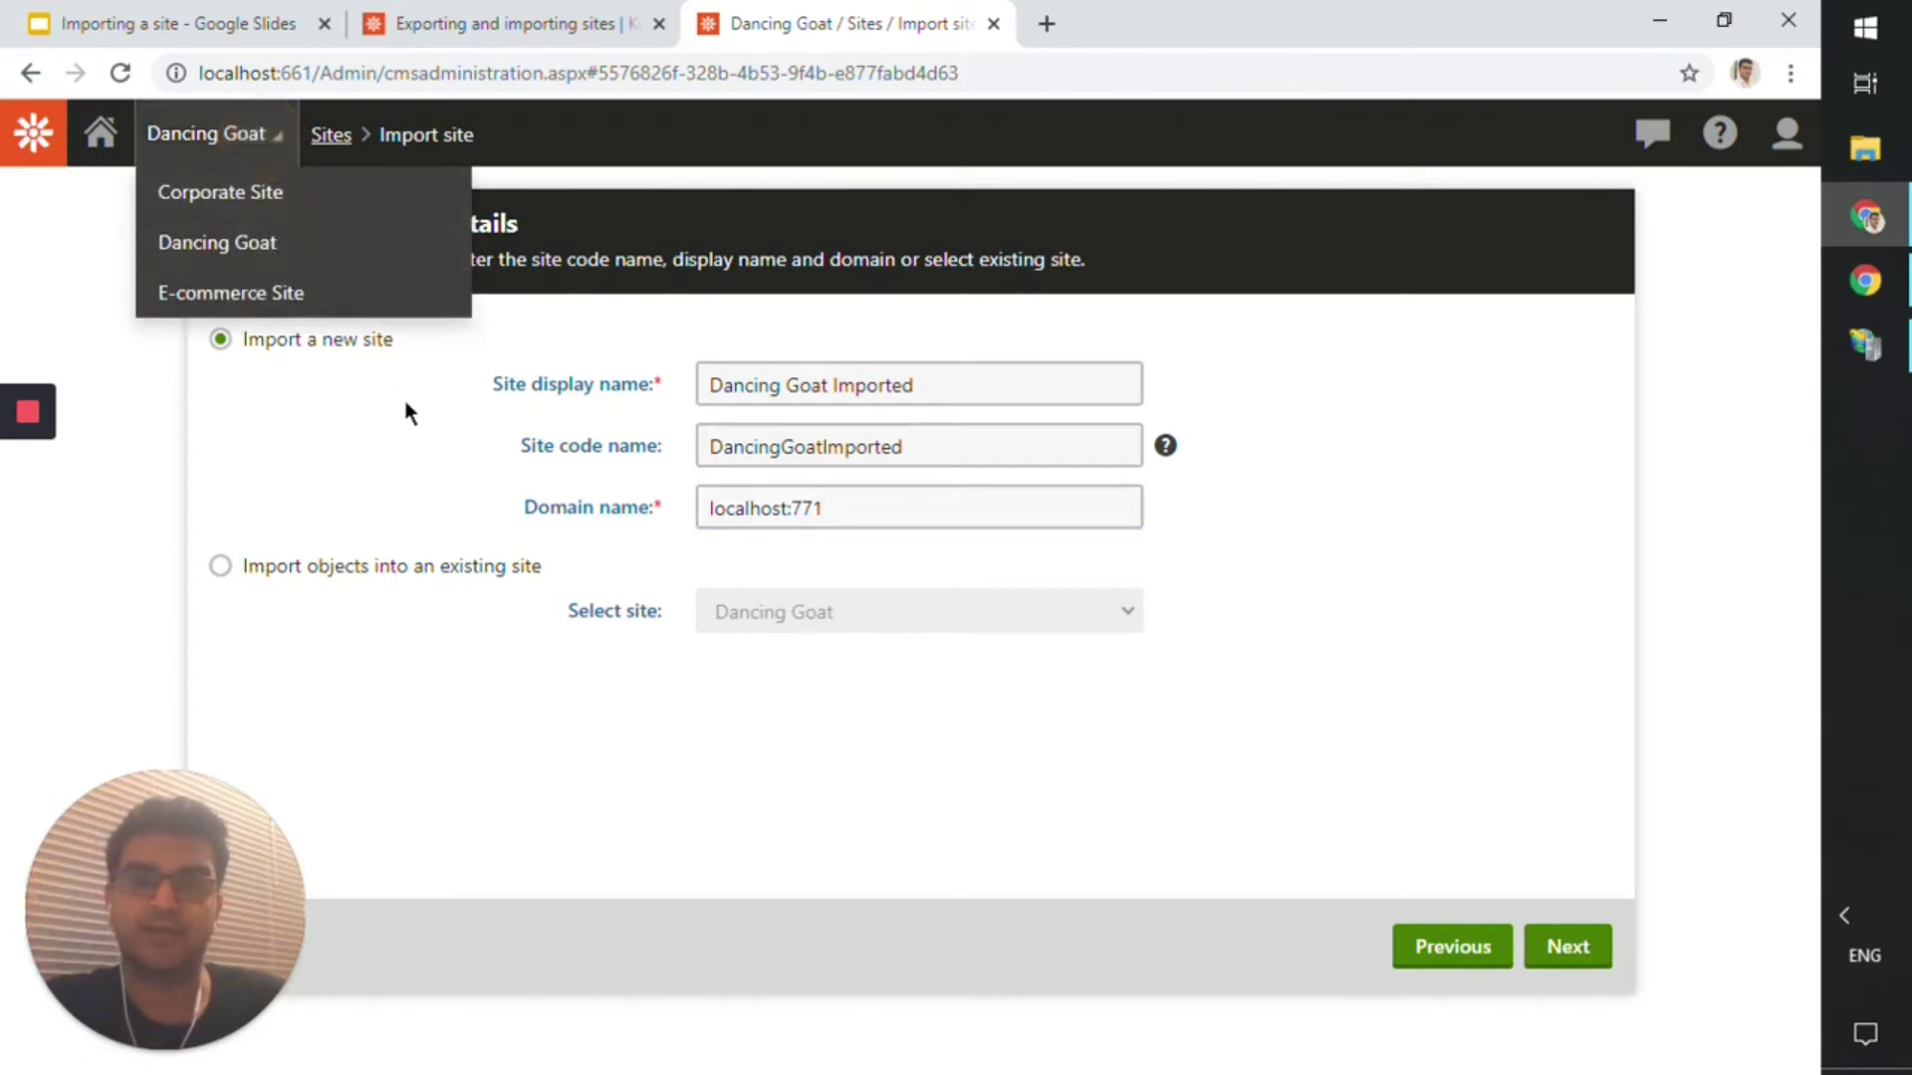
pyautogui.click(460, 505)
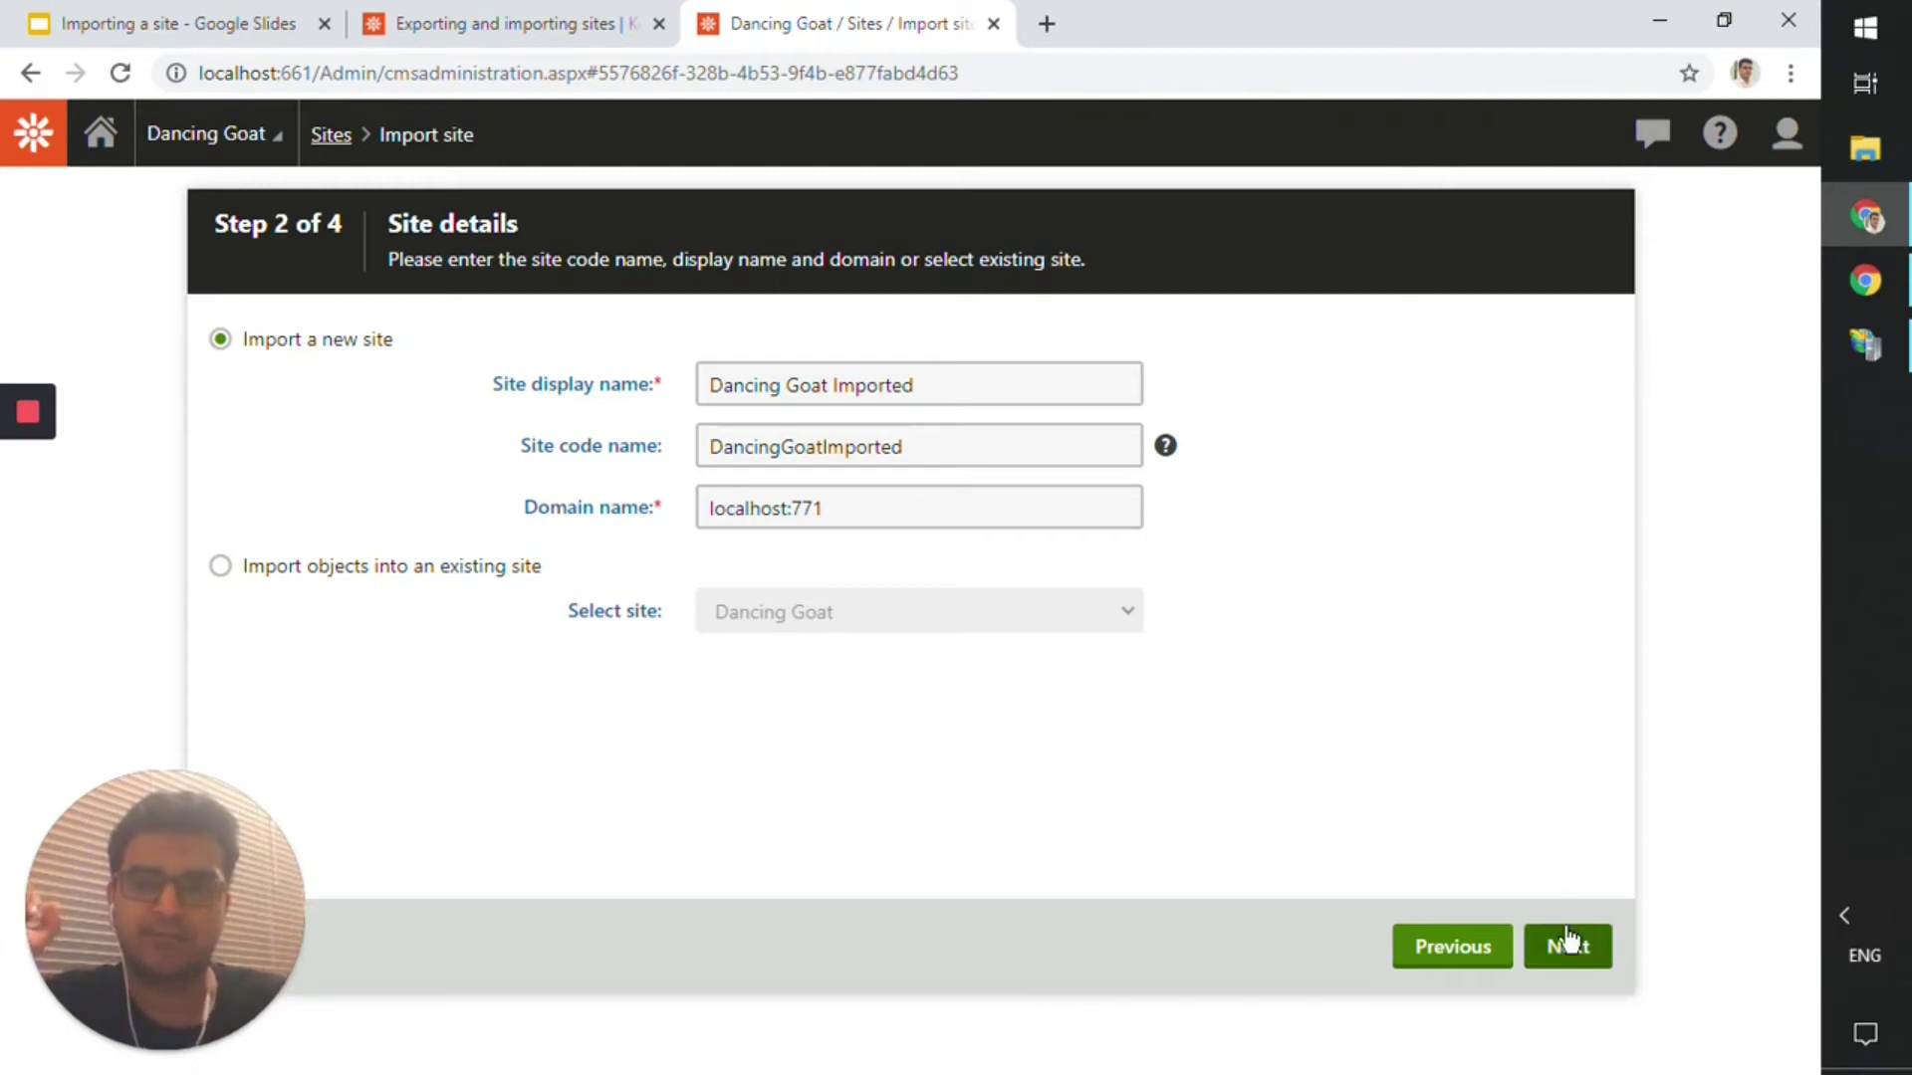
pyautogui.click(1594, 961)
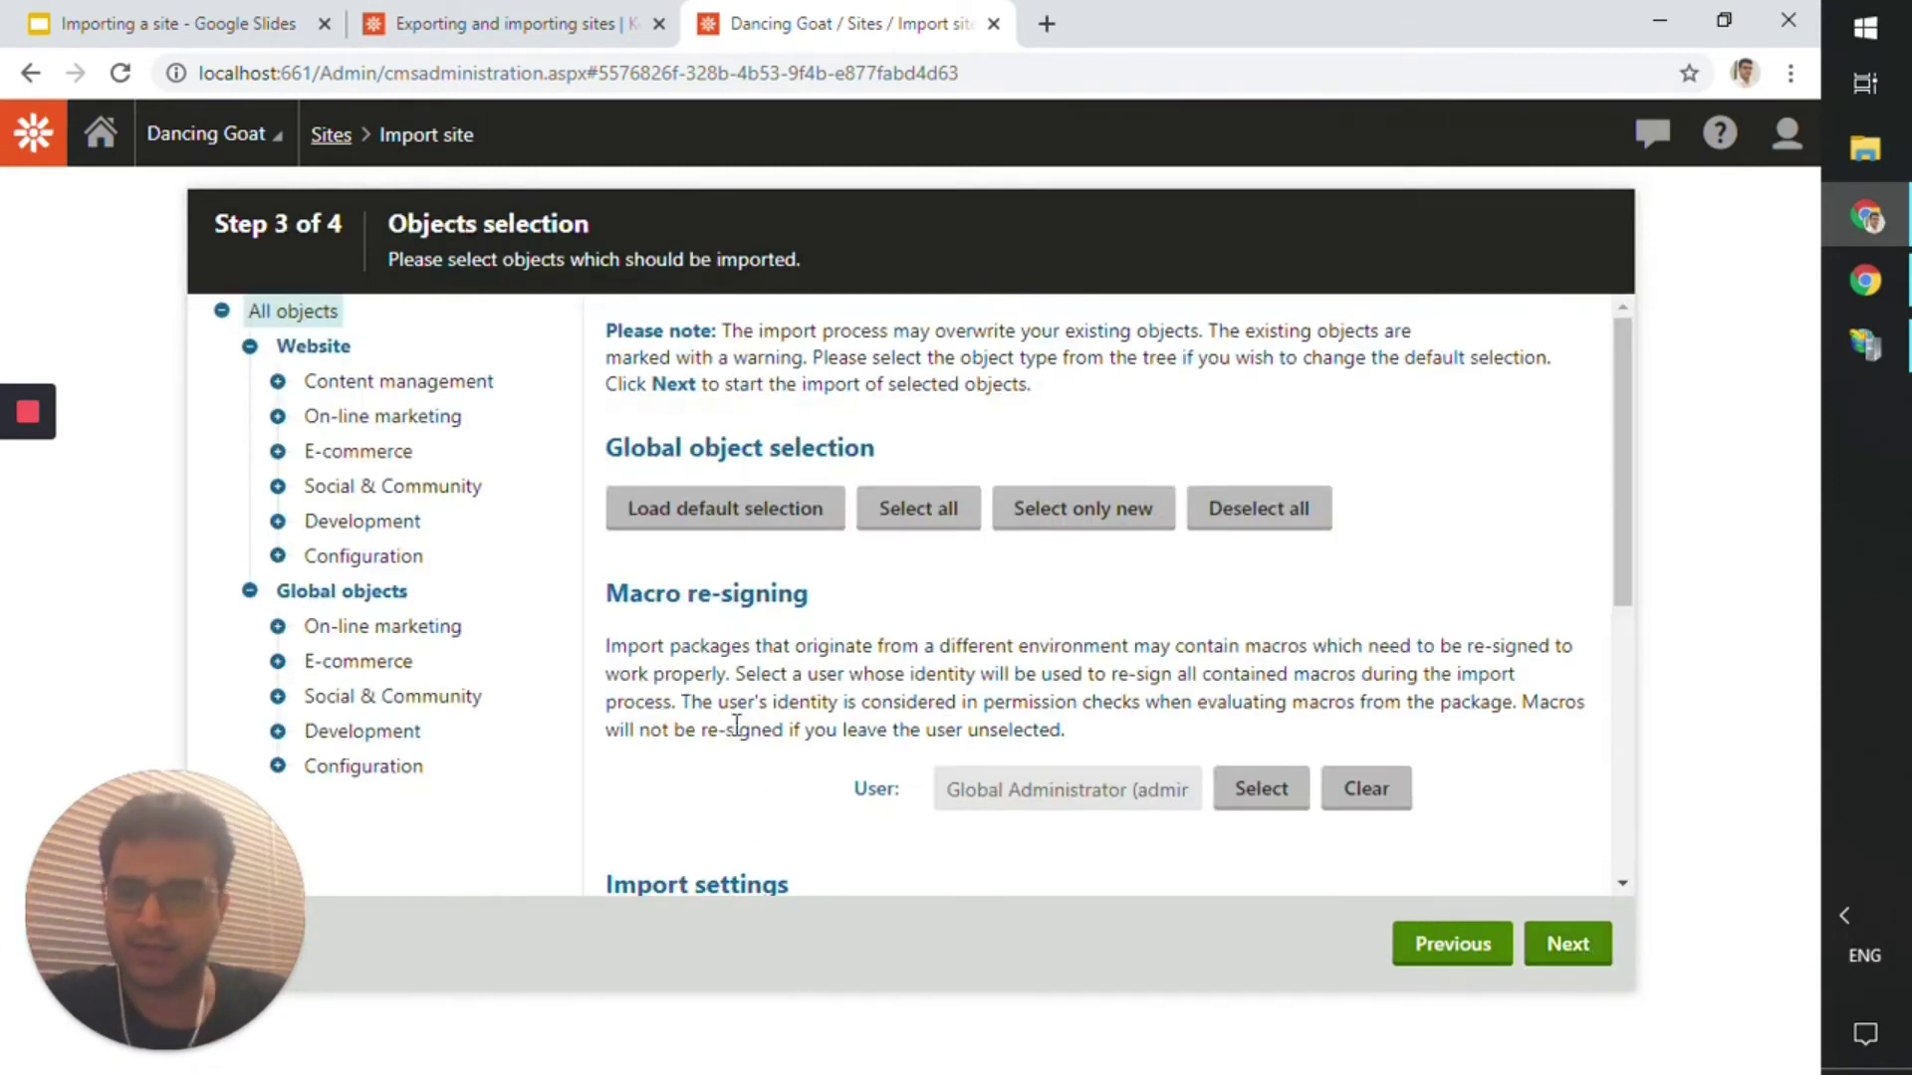
# Review the macro re-signing and import settings, and the website's message boards under Social & Community.
pyautogui.scroll(-1, 679, 669)
pyautogui.scroll(-5, 679, 669)
pyautogui.scroll(6, 674, 674)
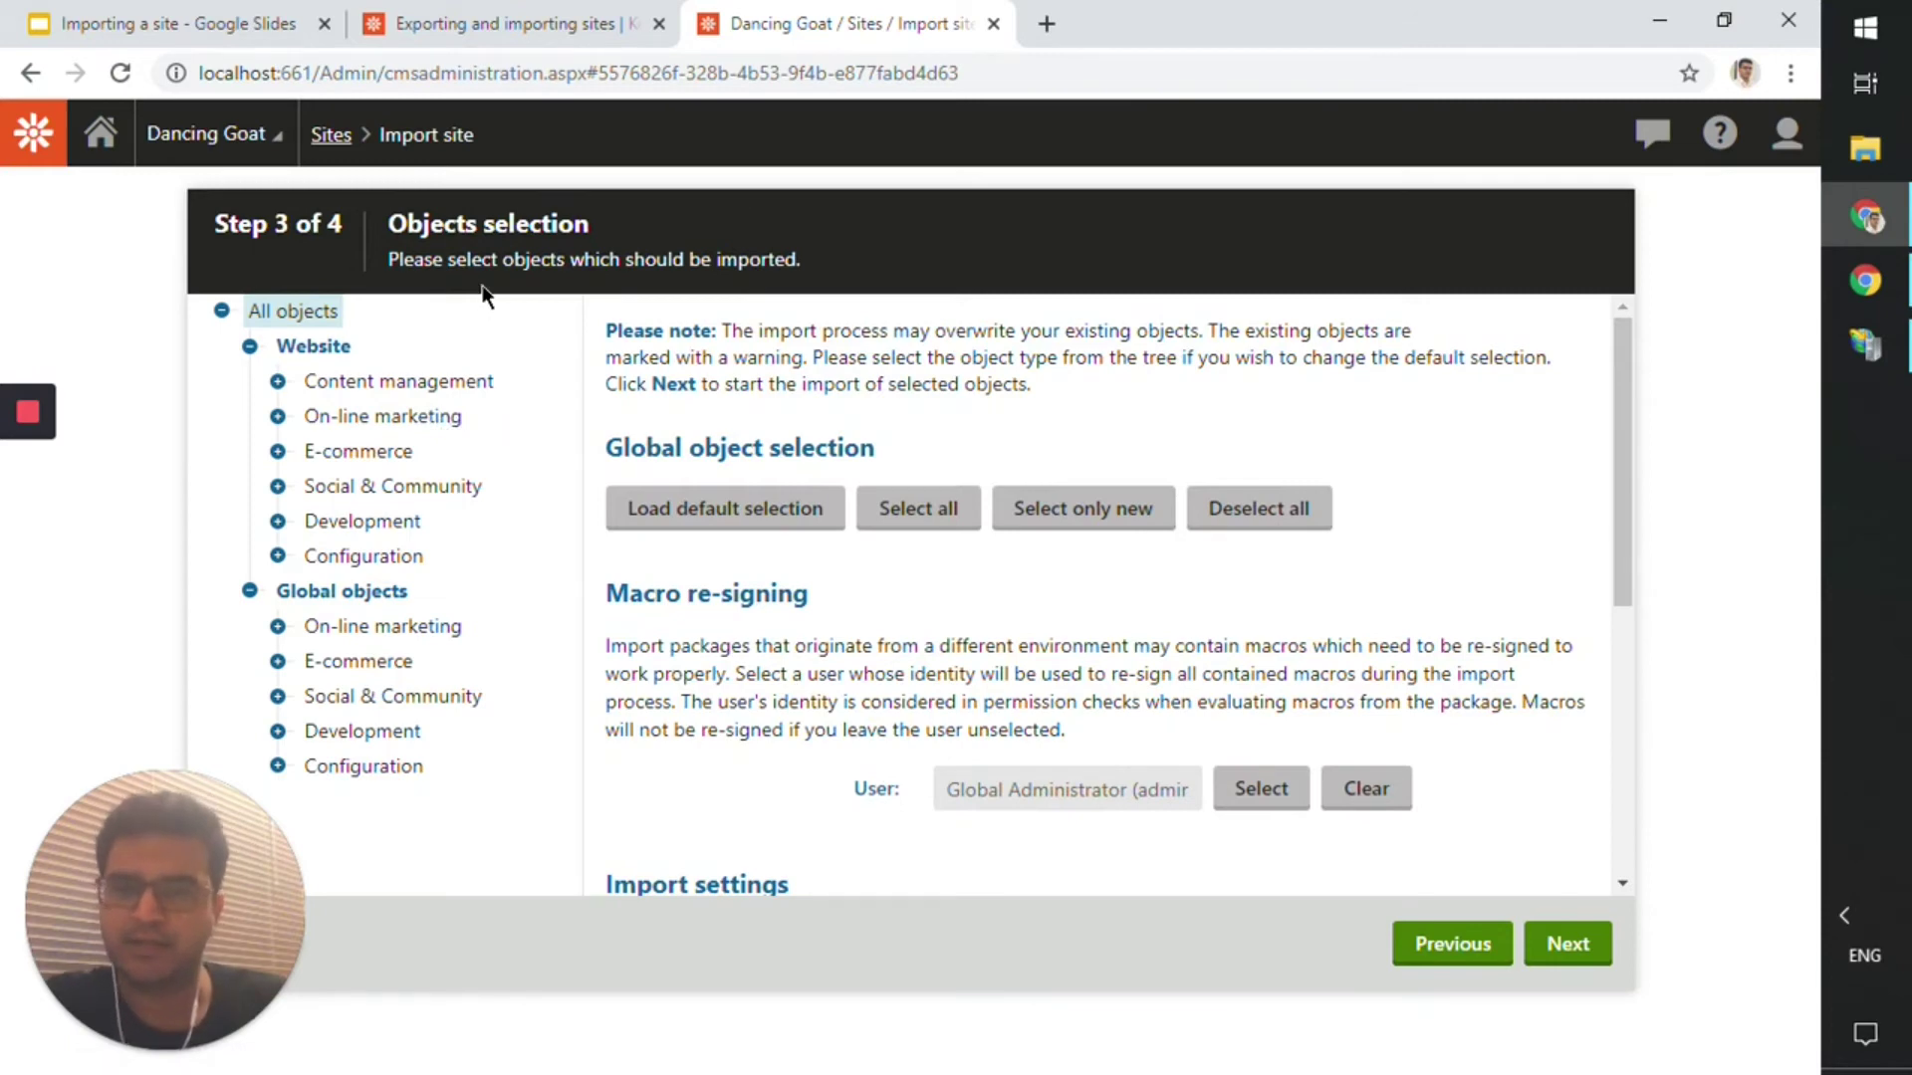
pyautogui.scroll(-5, 724, 380)
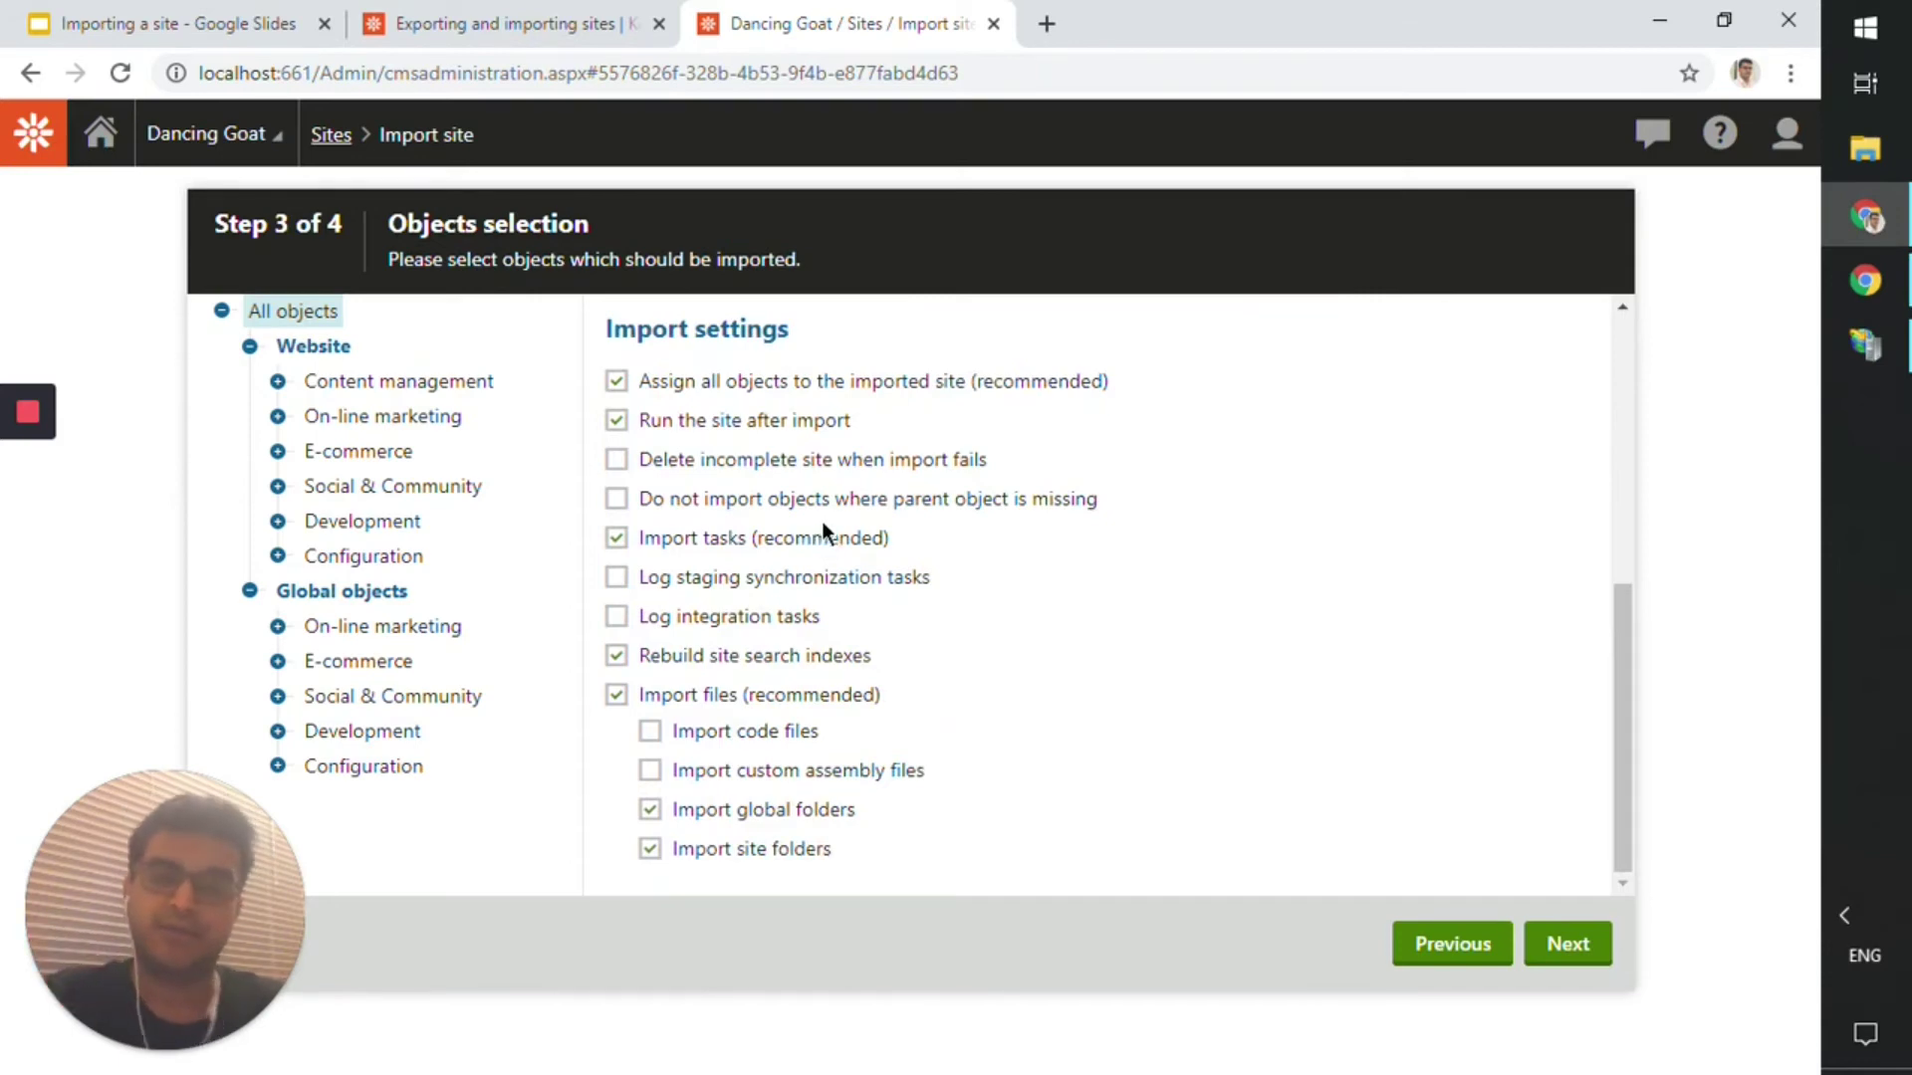
pyautogui.scroll(4, 825, 518)
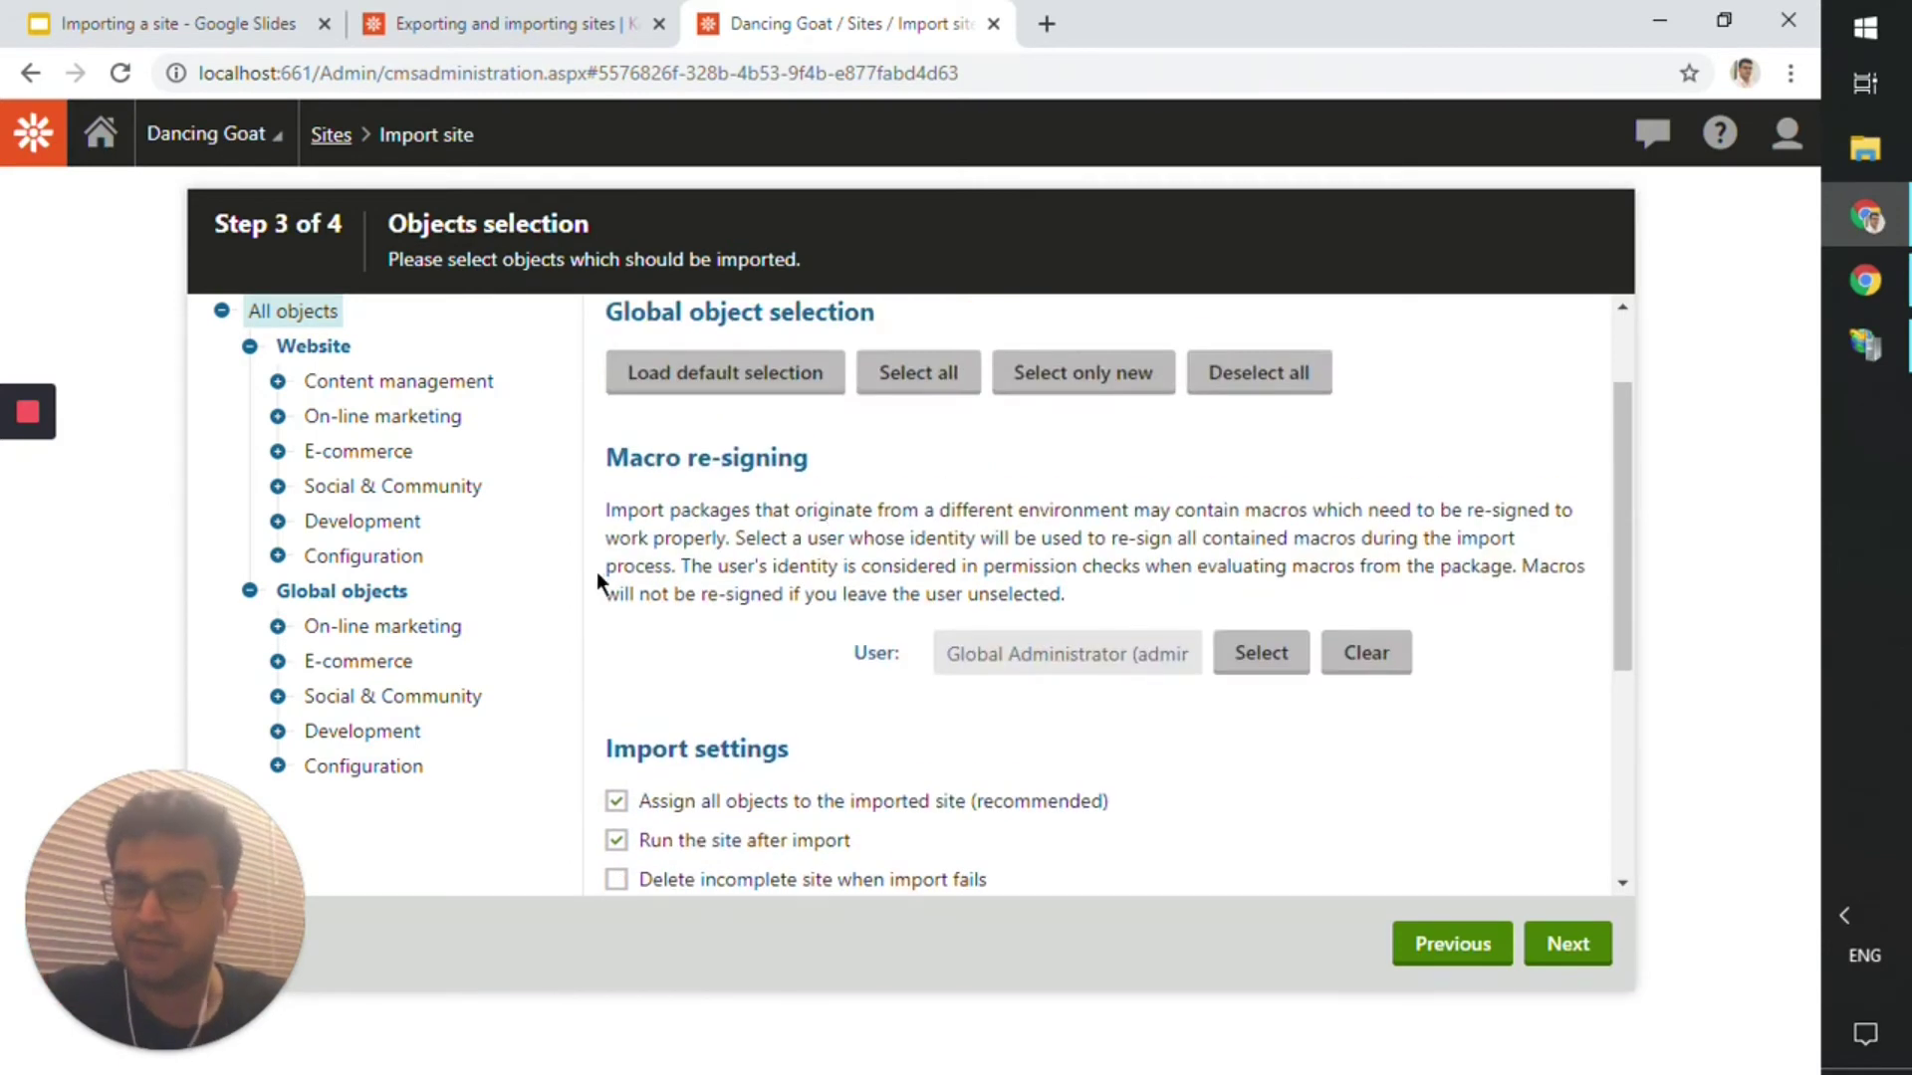
pyautogui.scroll(-4, 601, 596)
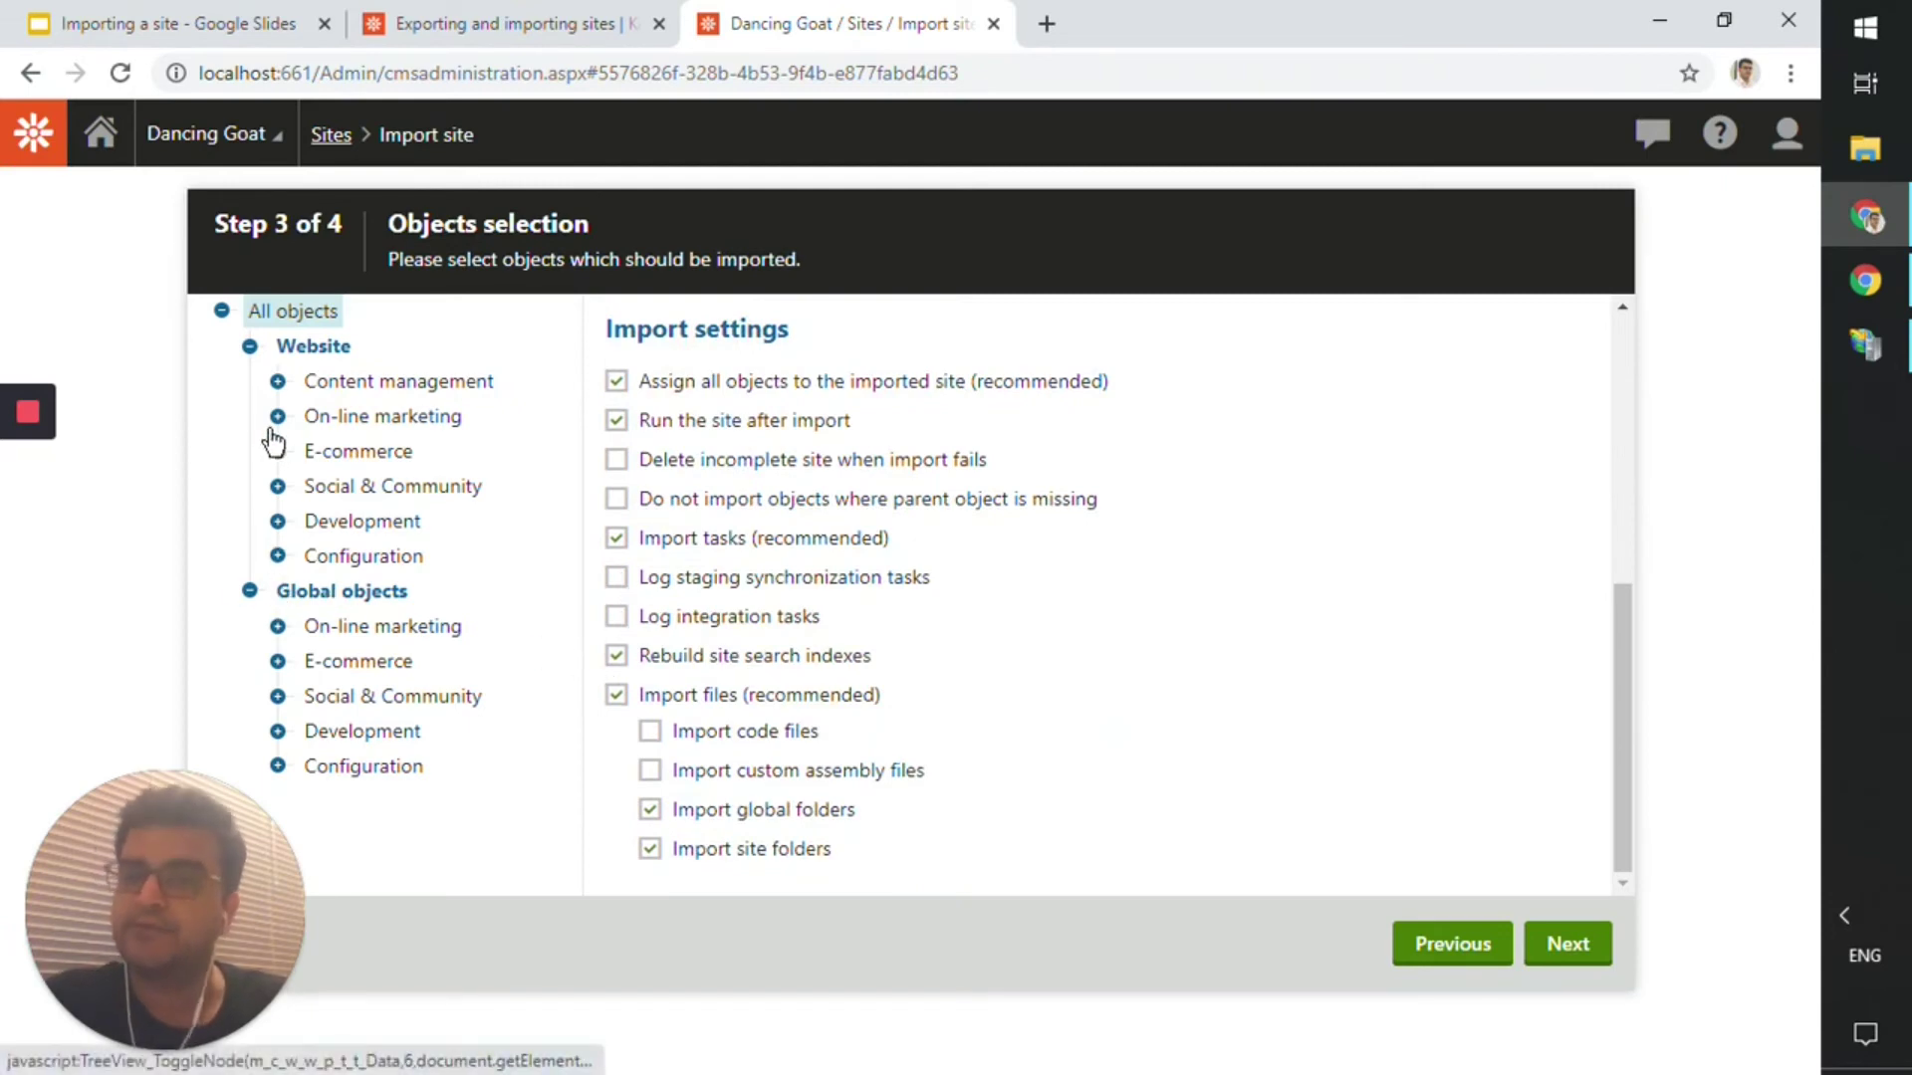
pyautogui.click(278, 486)
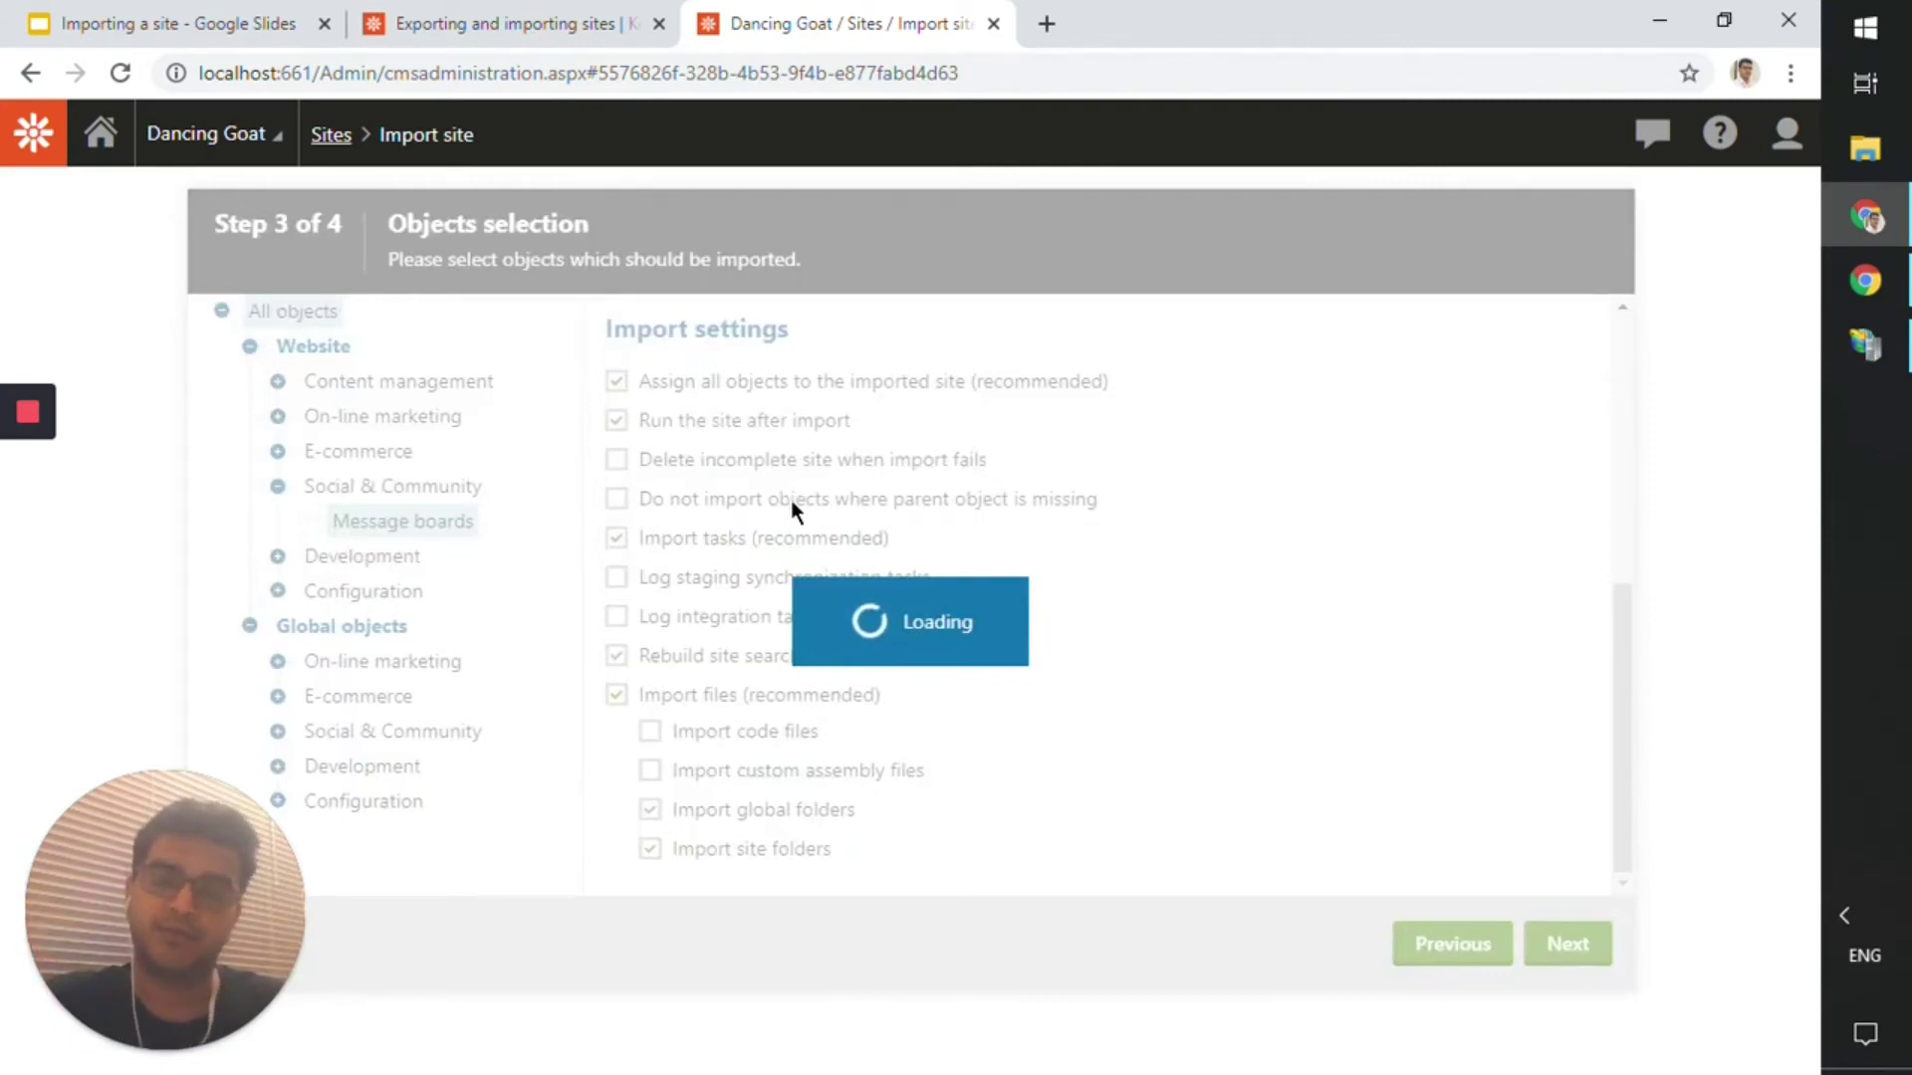
pyautogui.scroll(-4, 736, 702)
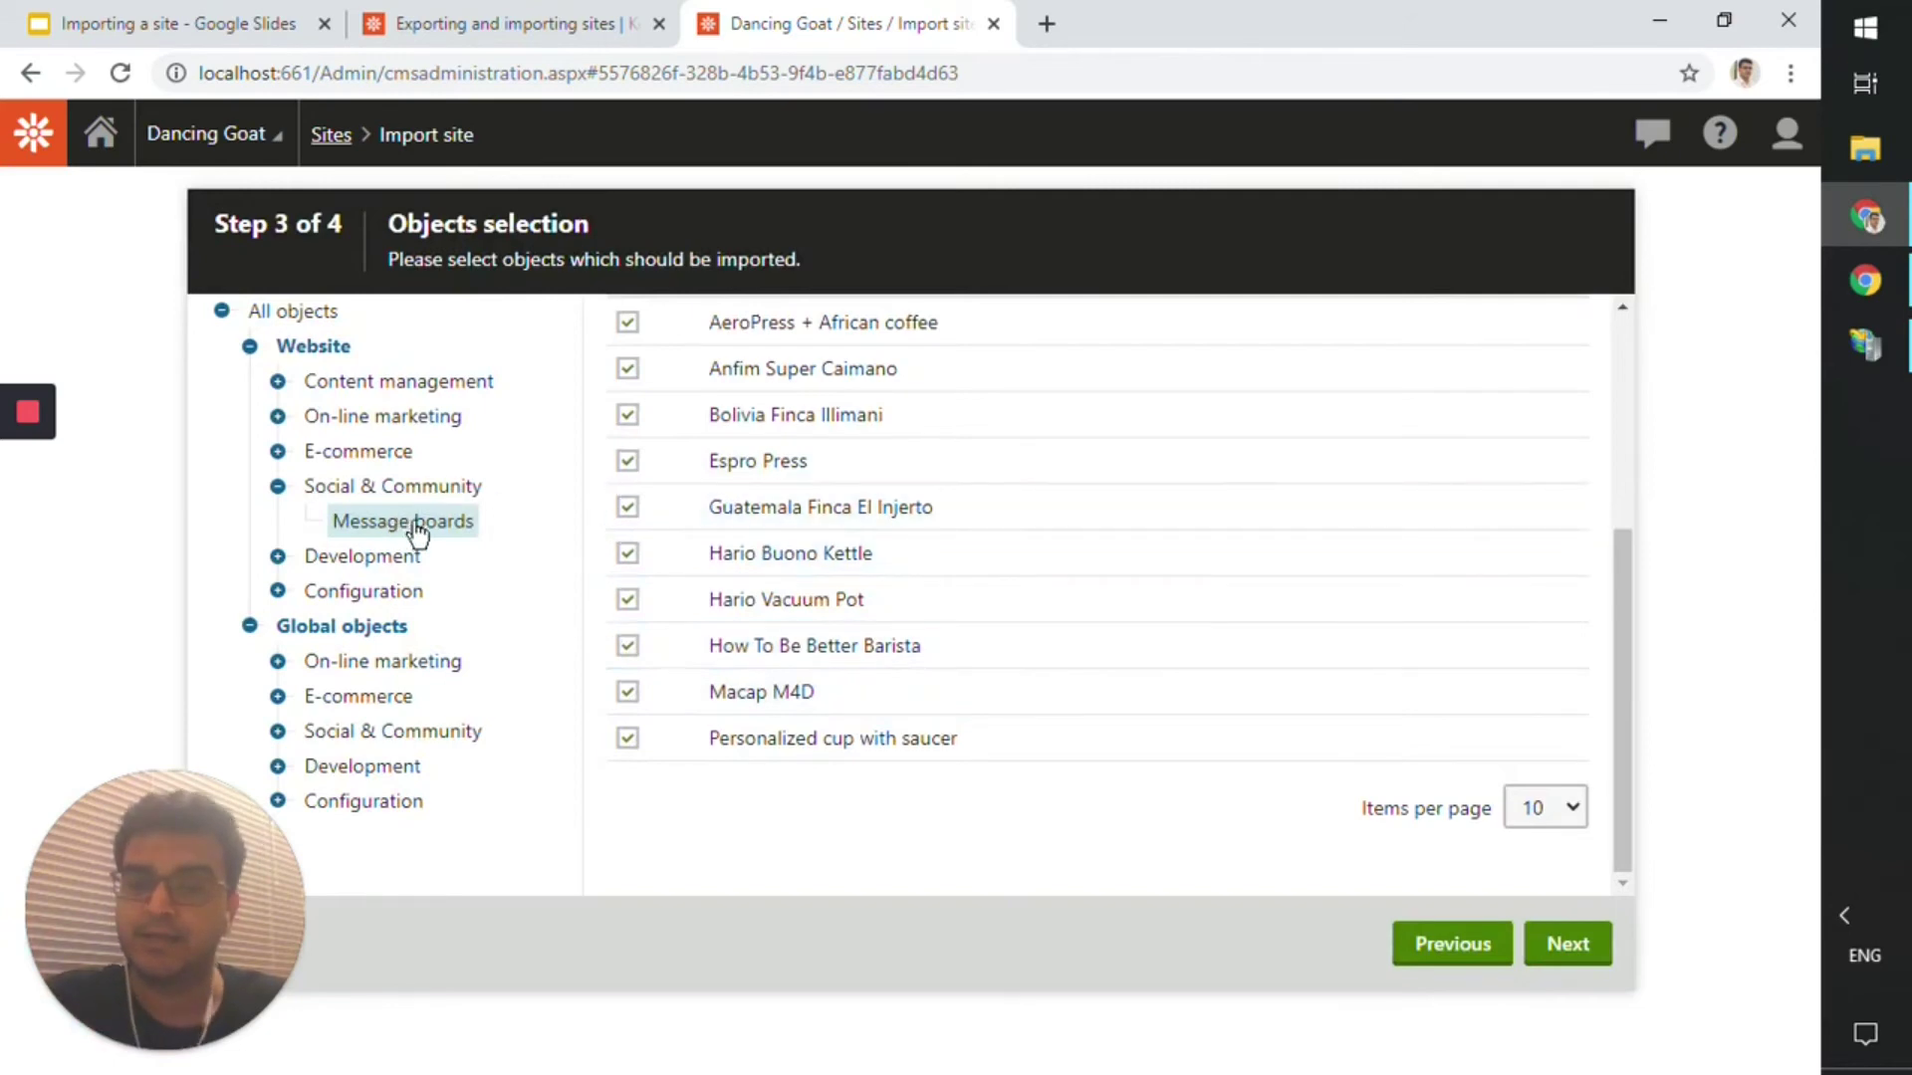
pyautogui.click(278, 486)
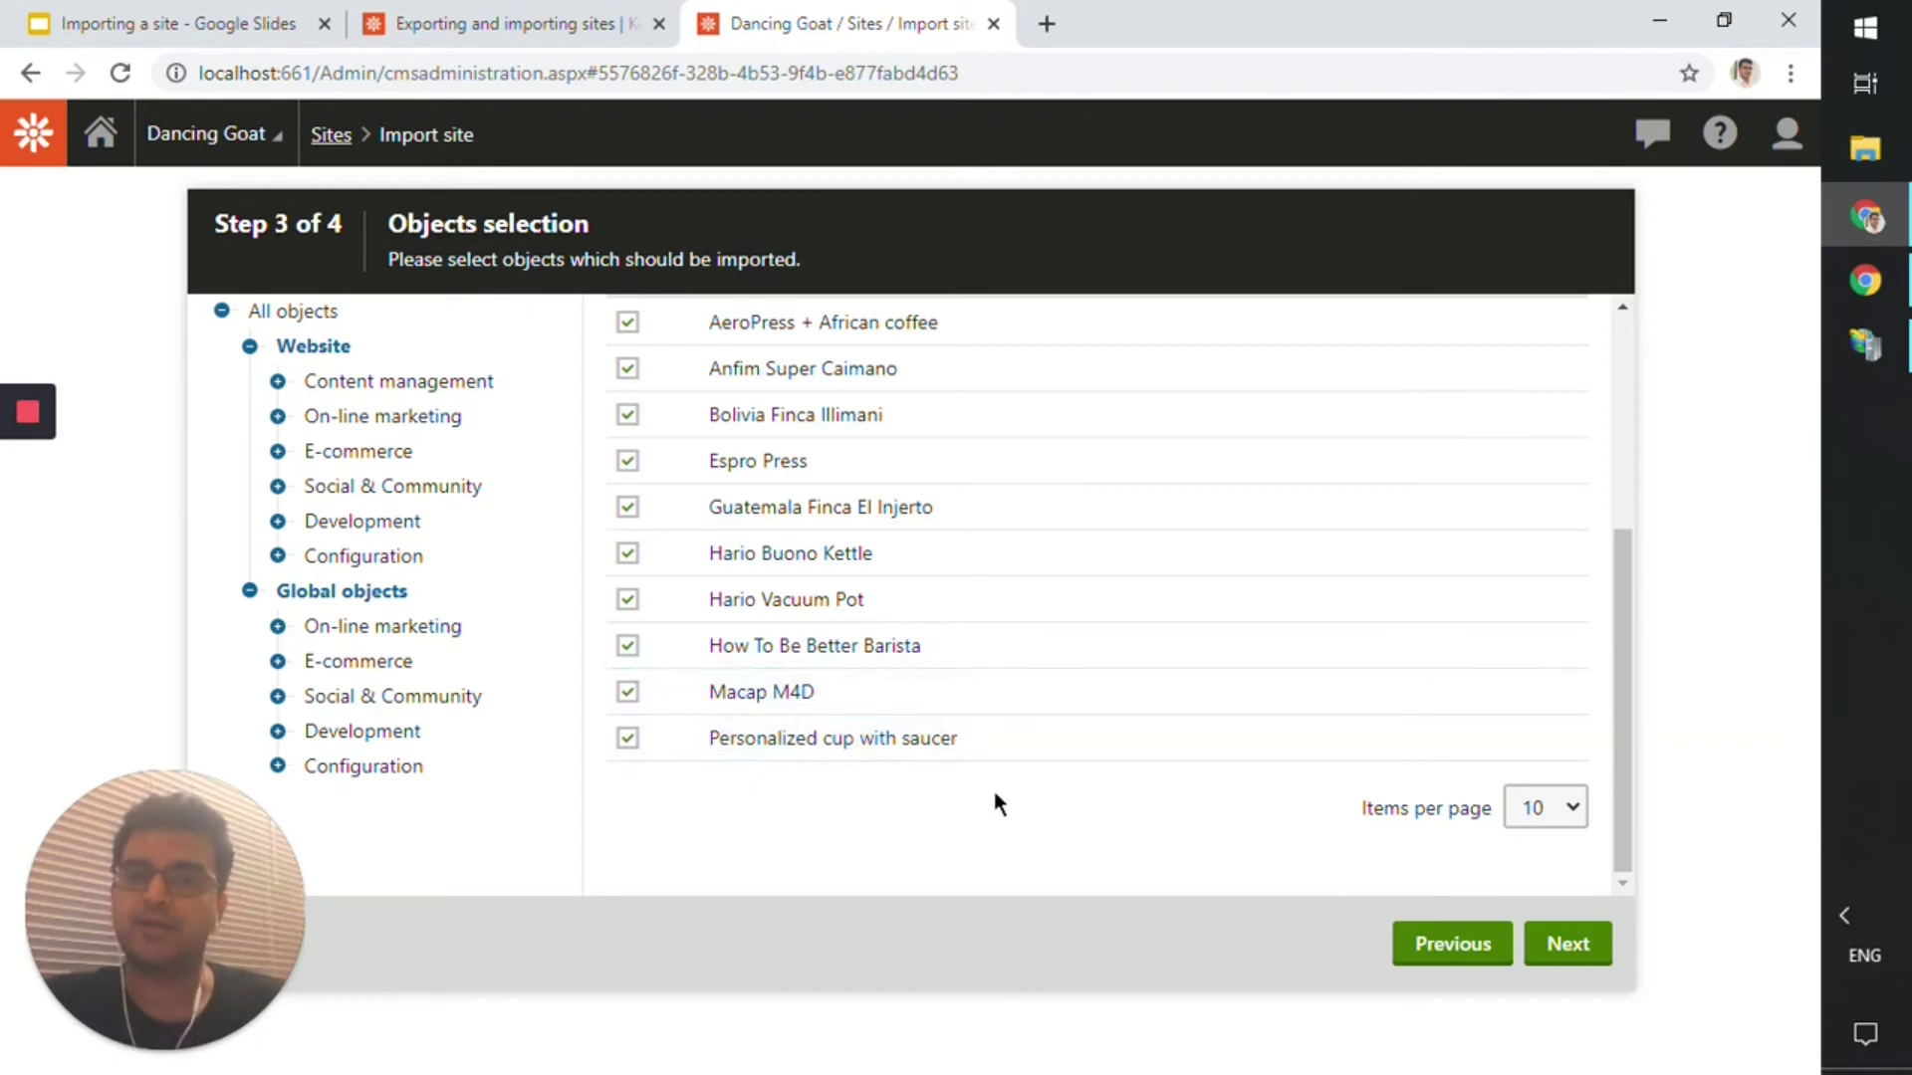
# Start importing the selected objects and look back through the import progress log.
pyautogui.click(1582, 956)
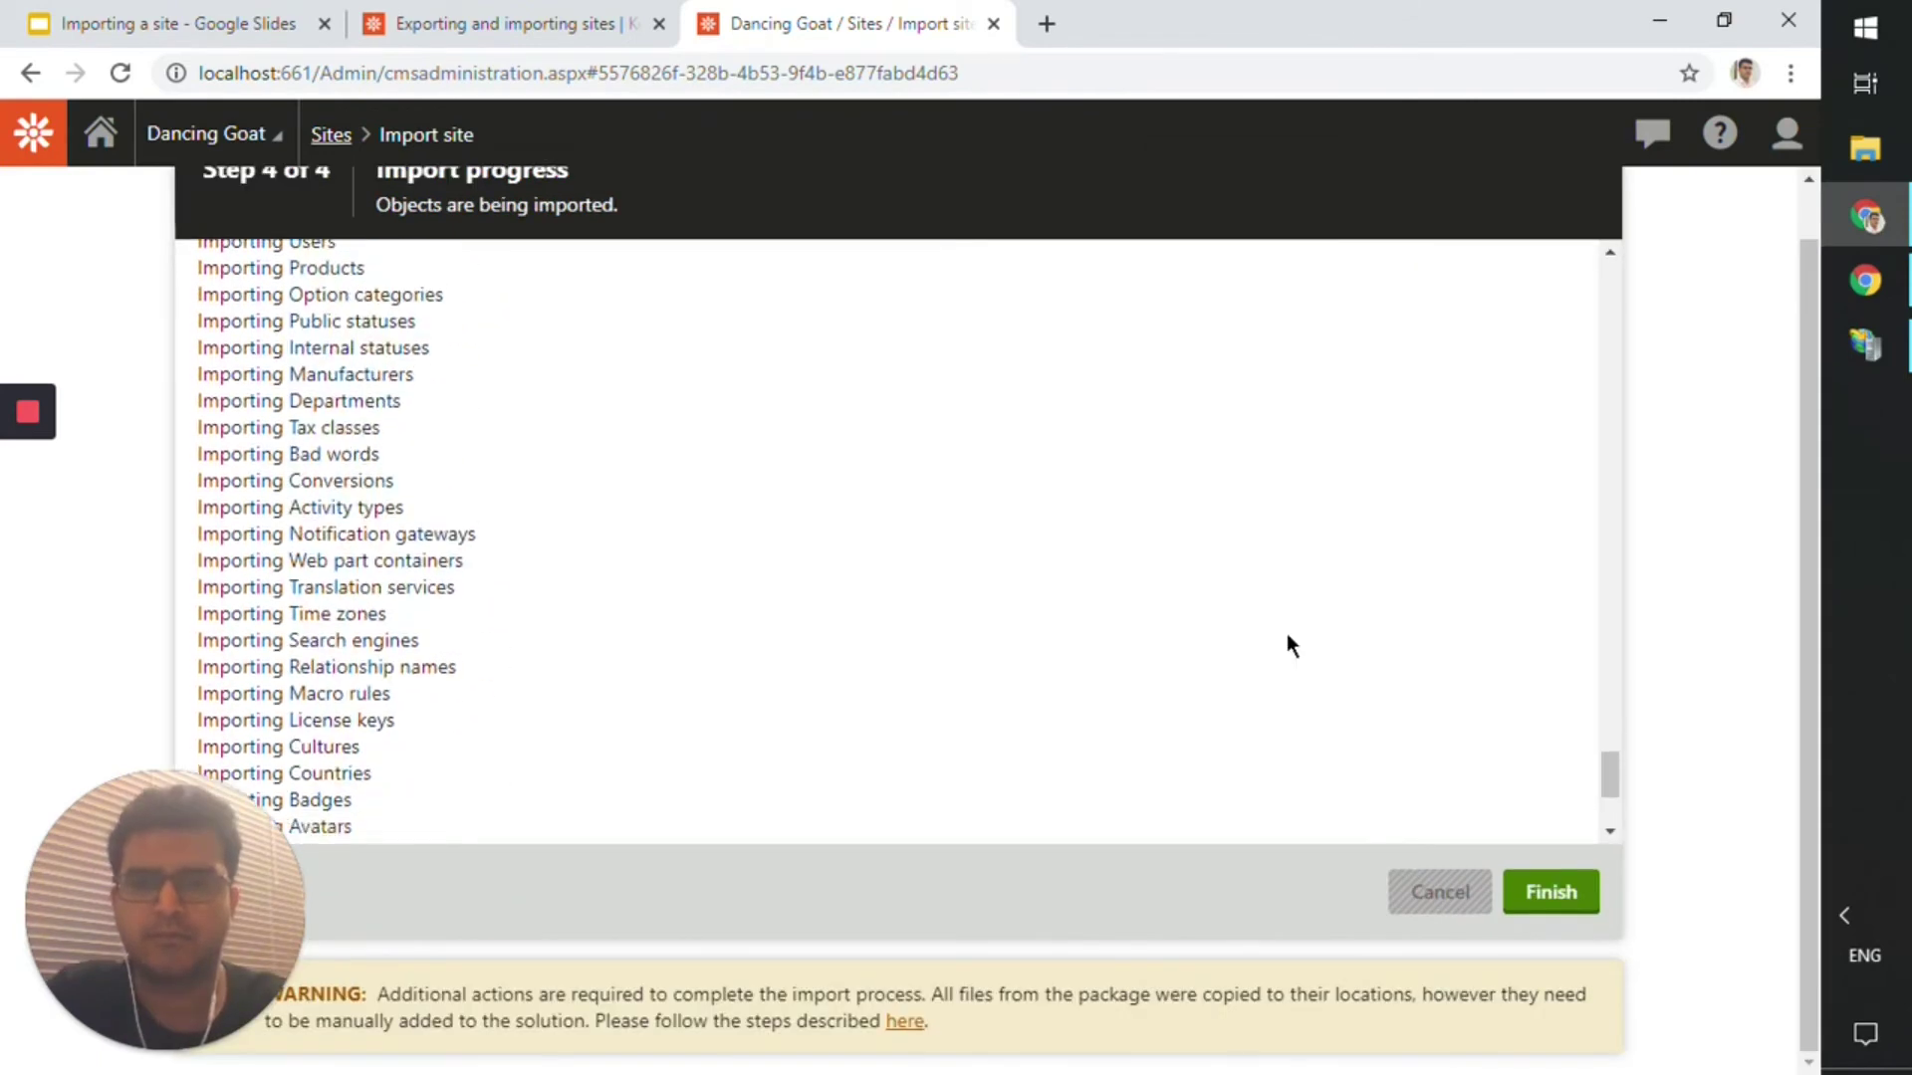
pyautogui.scroll(4, 1288, 637)
pyautogui.scroll(10, 1285, 652)
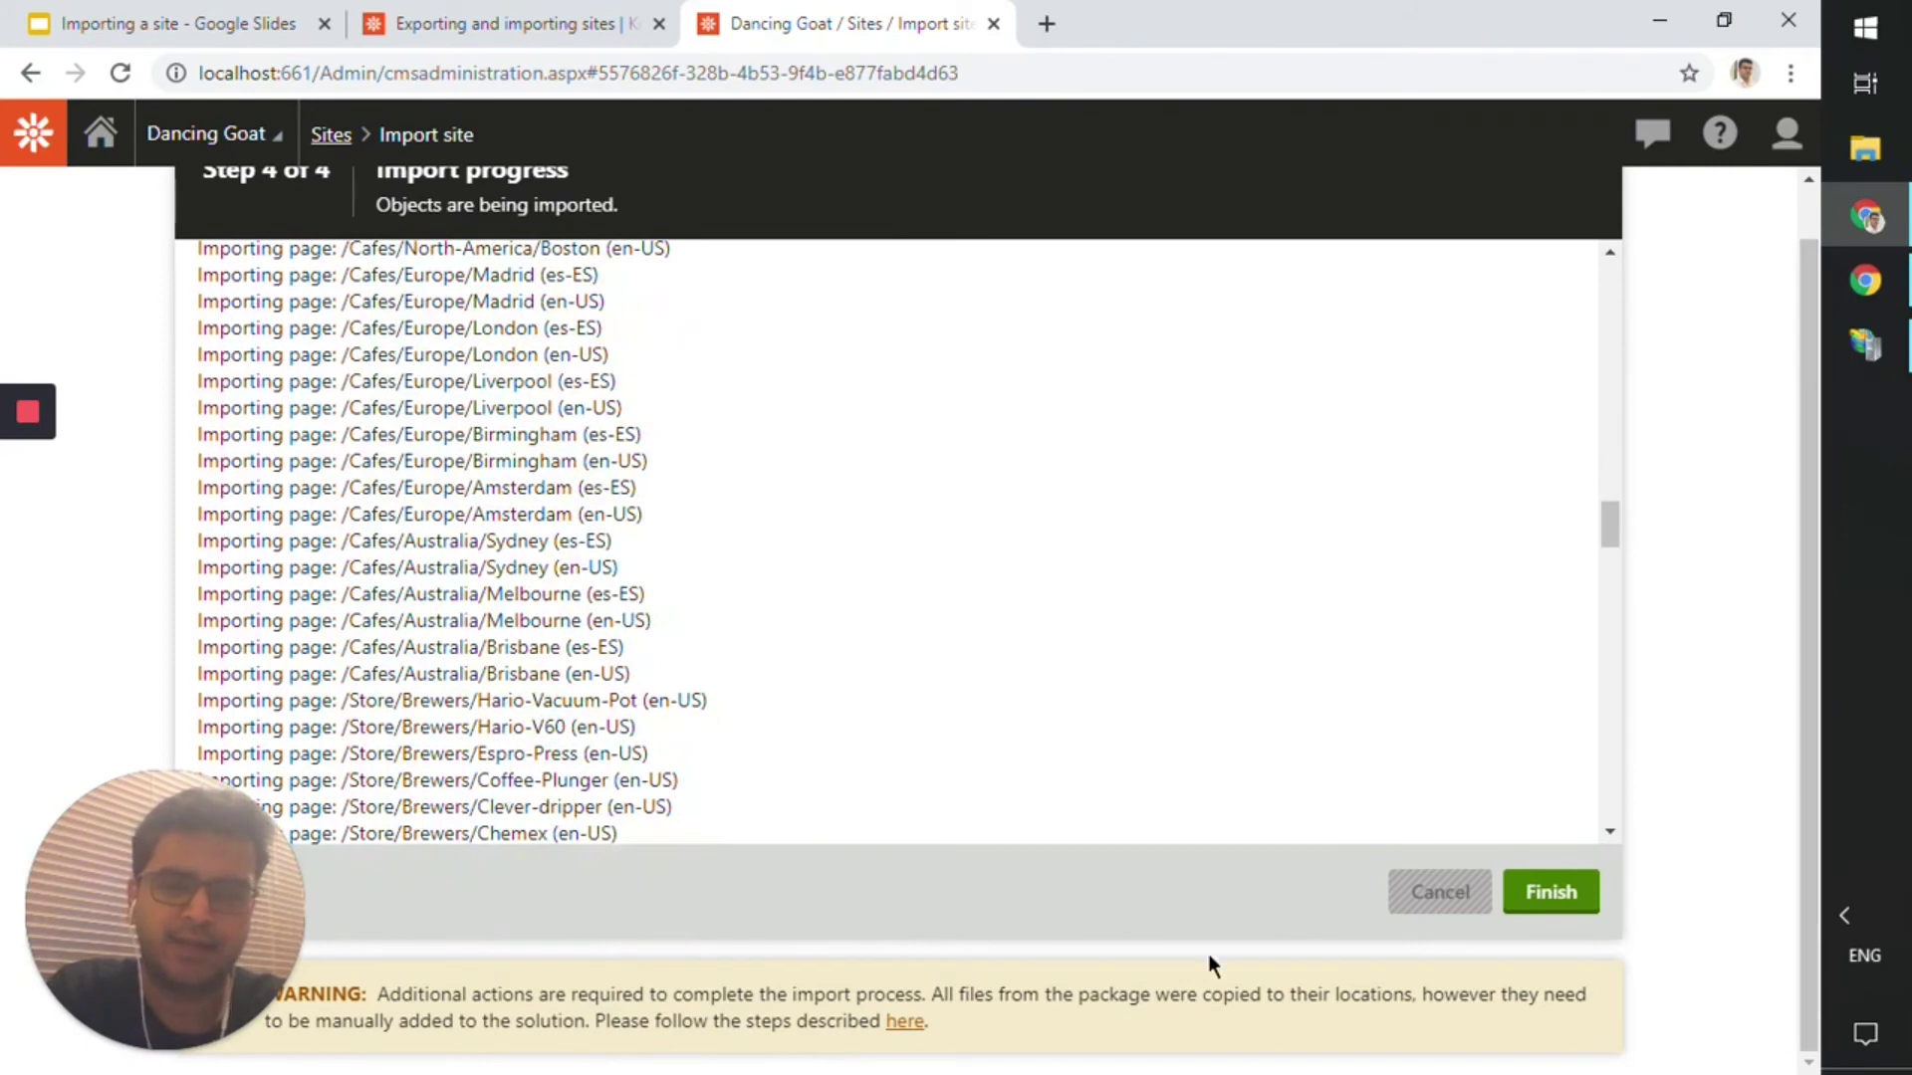
# Open the linked instructions for the additional import actions in a new tab and finish the import wizard.
pyautogui.rightClick(902, 1023)
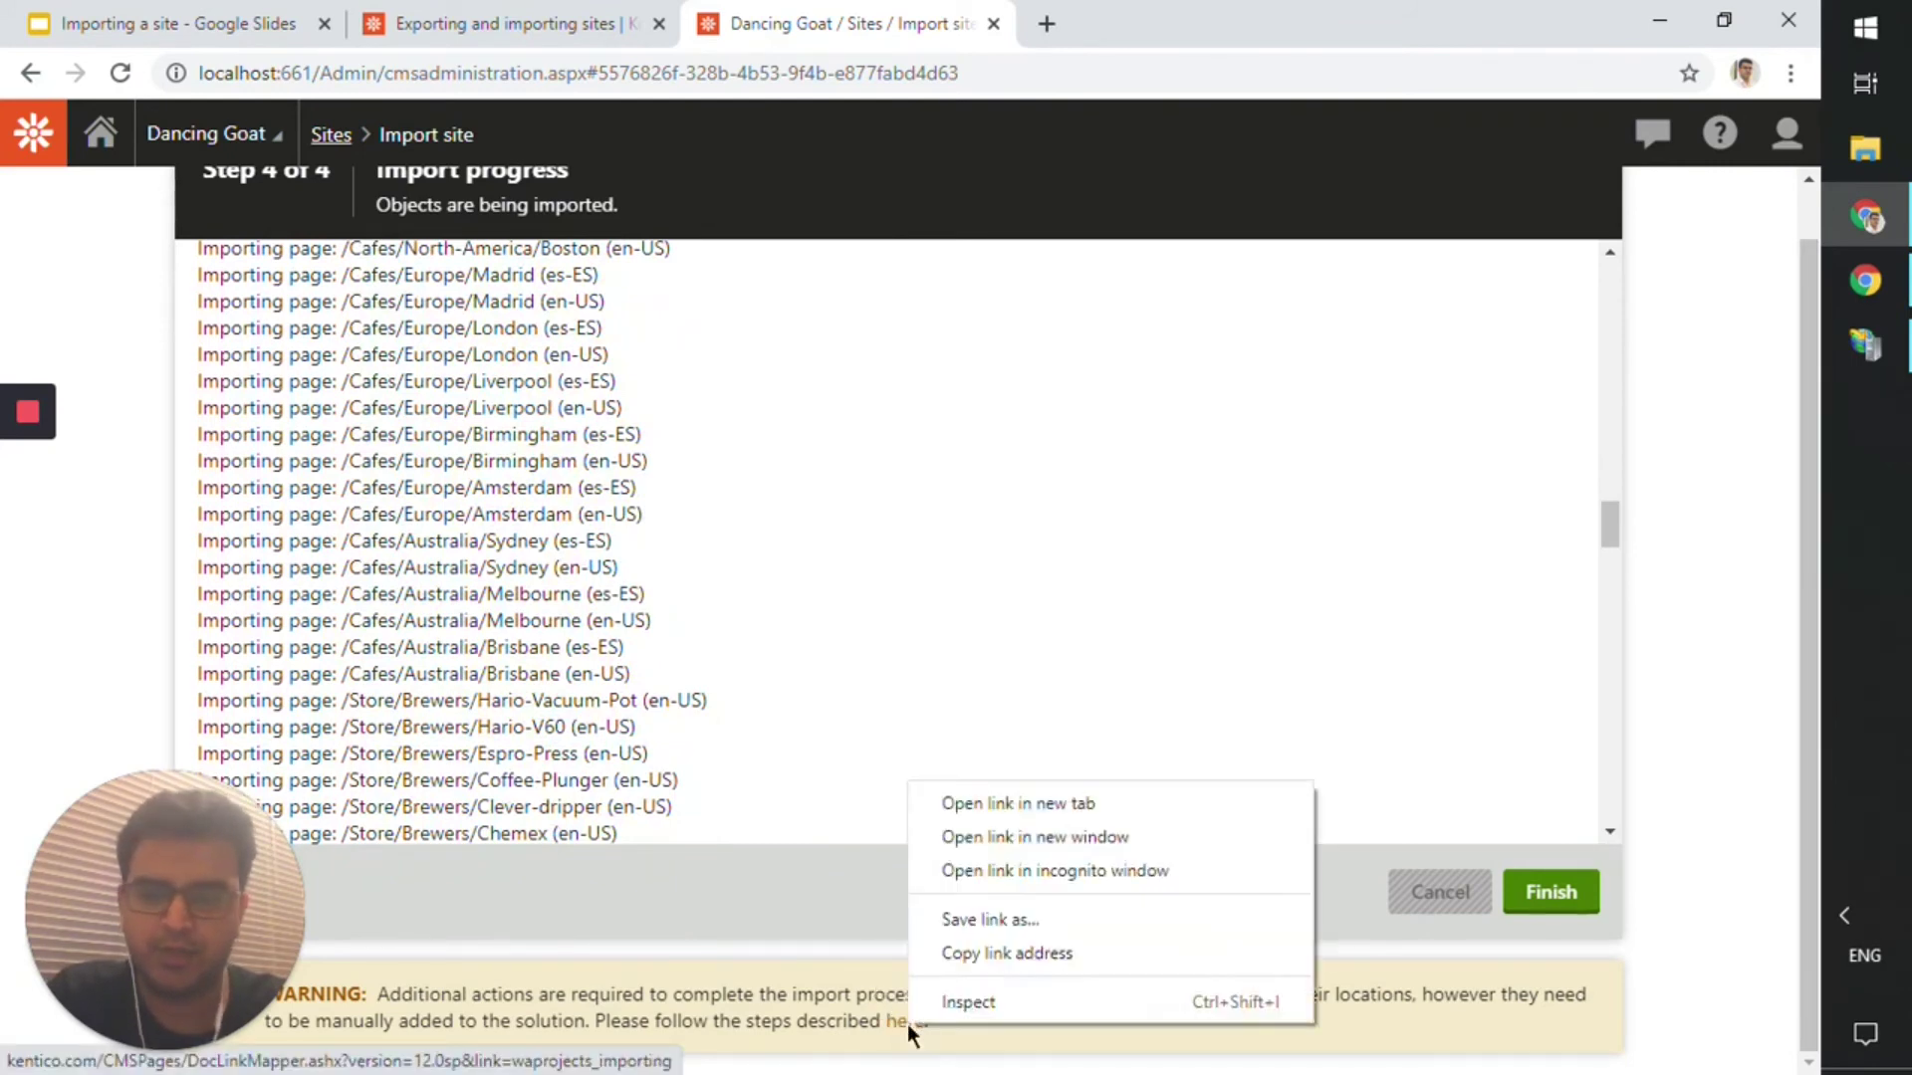
pyautogui.click(1072, 814)
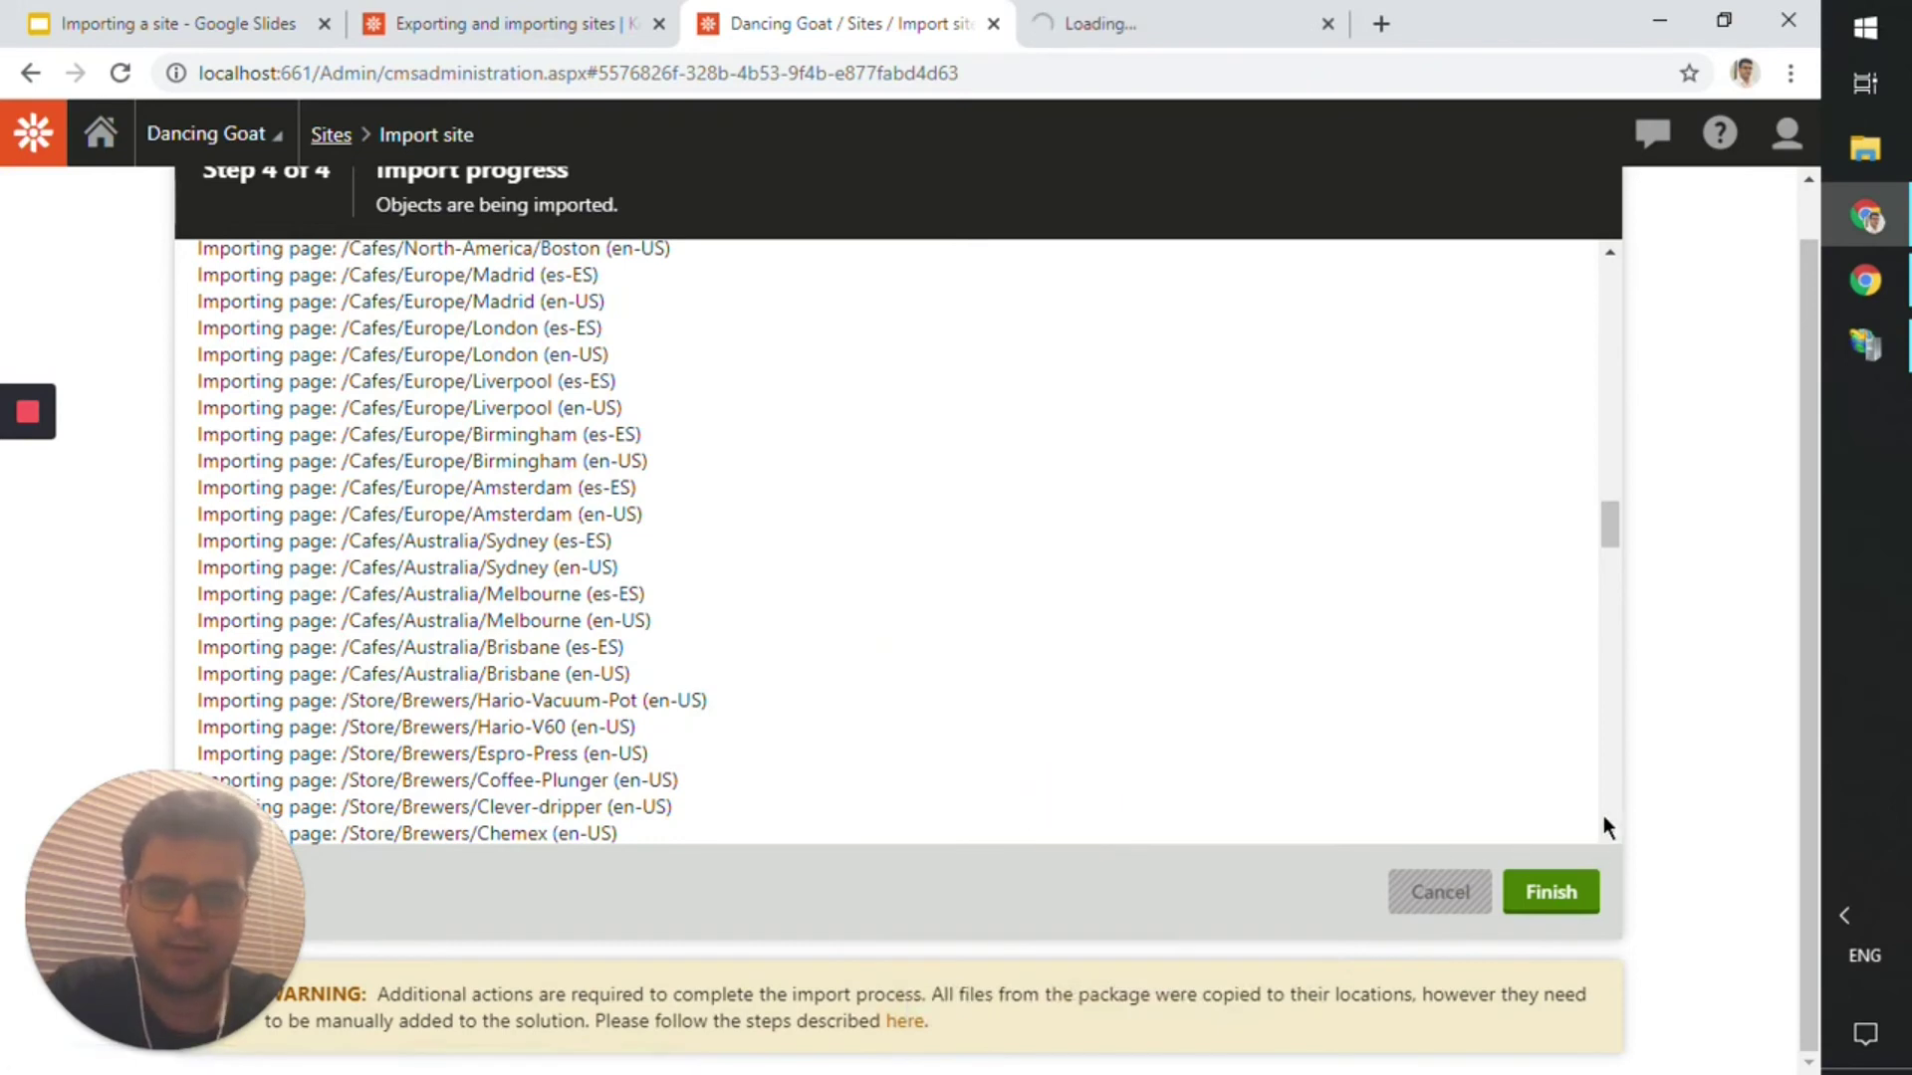
pyautogui.click(1572, 904)
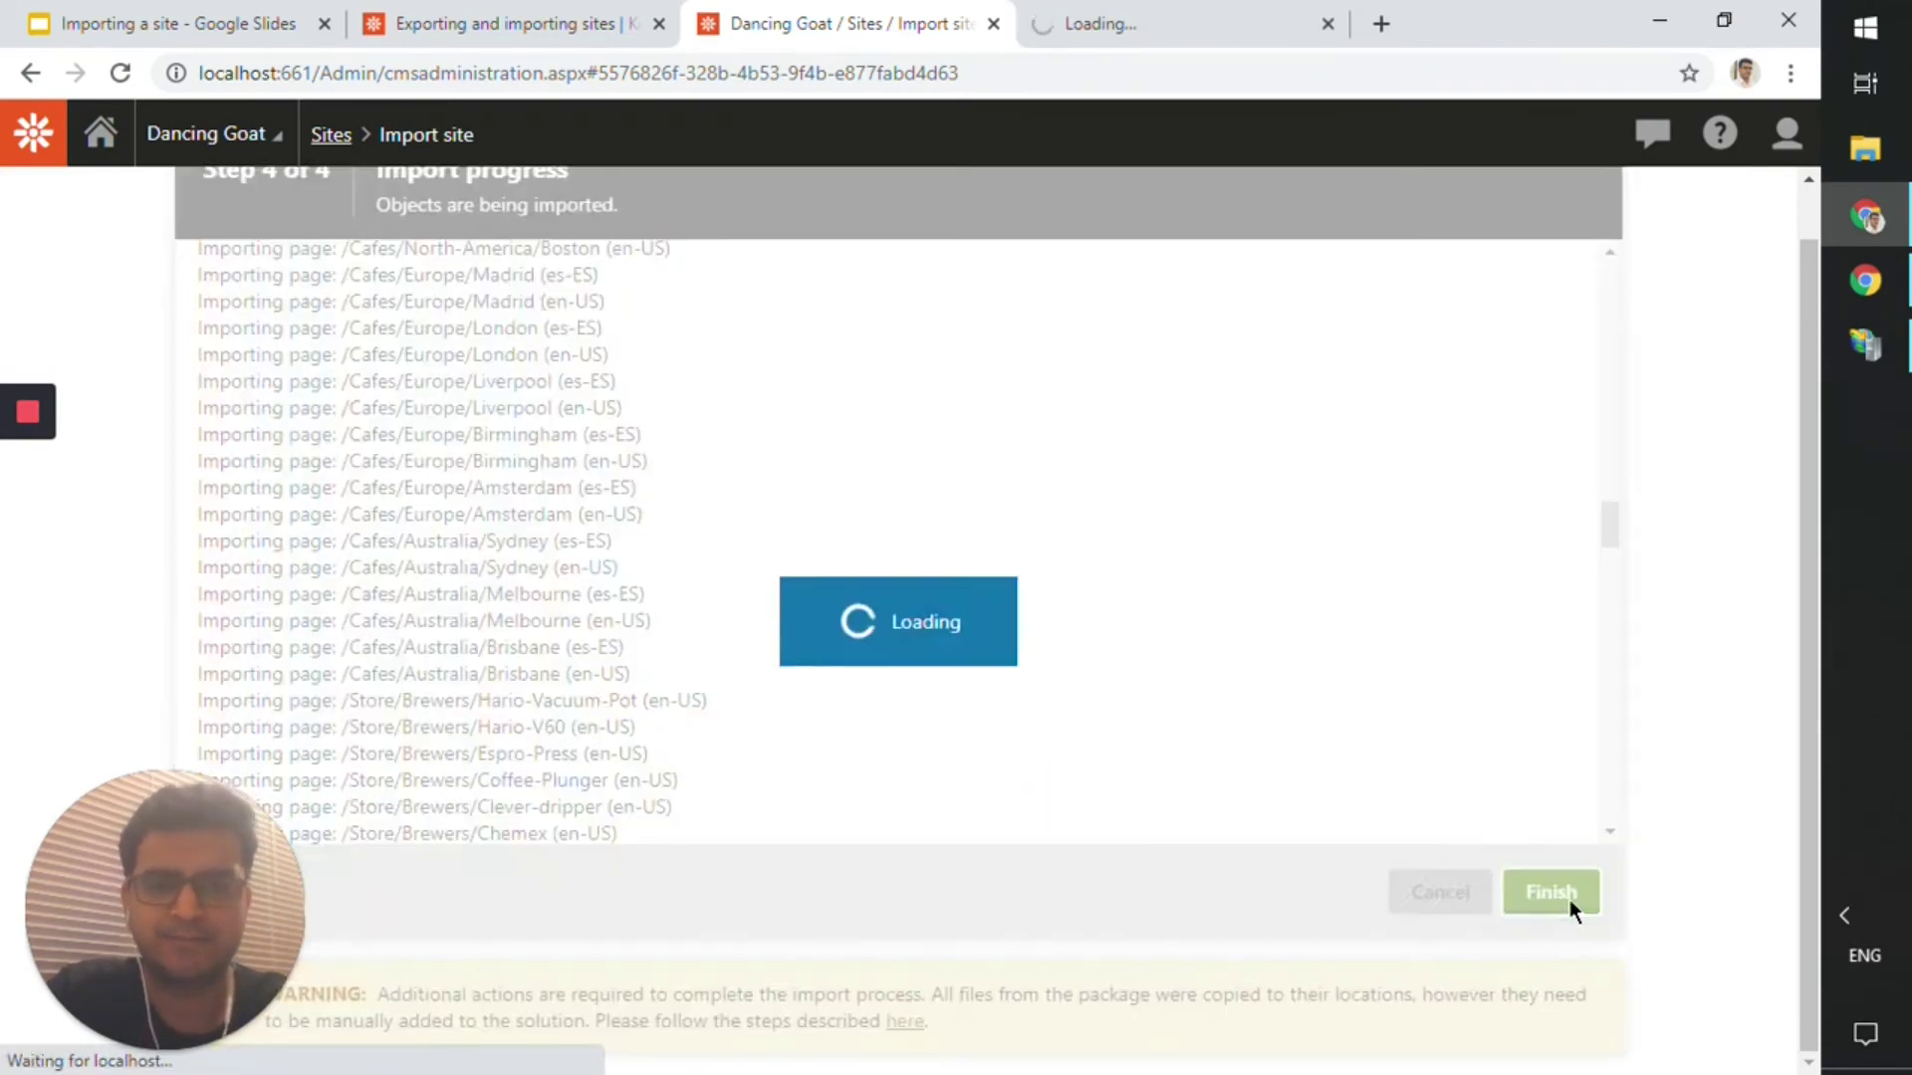
# Read the Importing to web application projects documentation, including its manual file steps and the section on precompiled projects.
pyautogui.click(1172, 12)
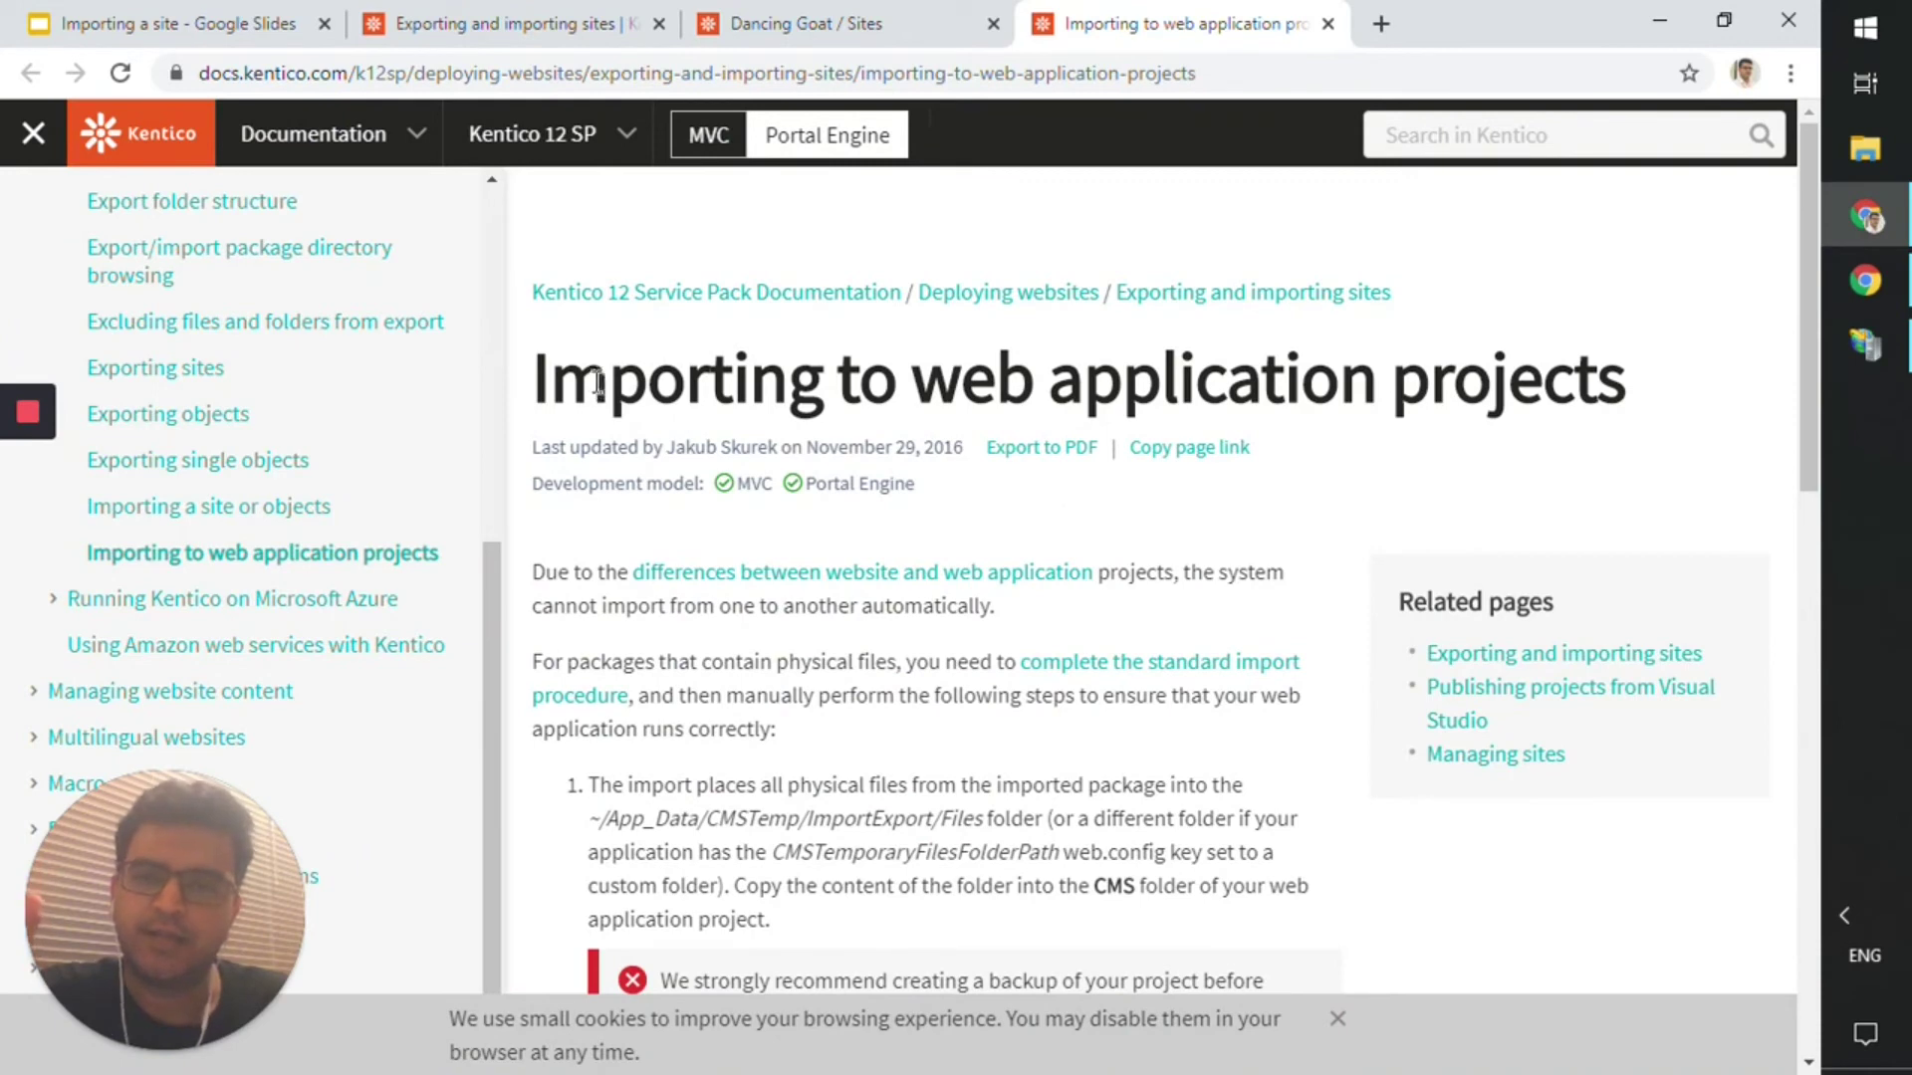
pyautogui.moveTo(551, 381); pyautogui.dragTo(1491, 390)
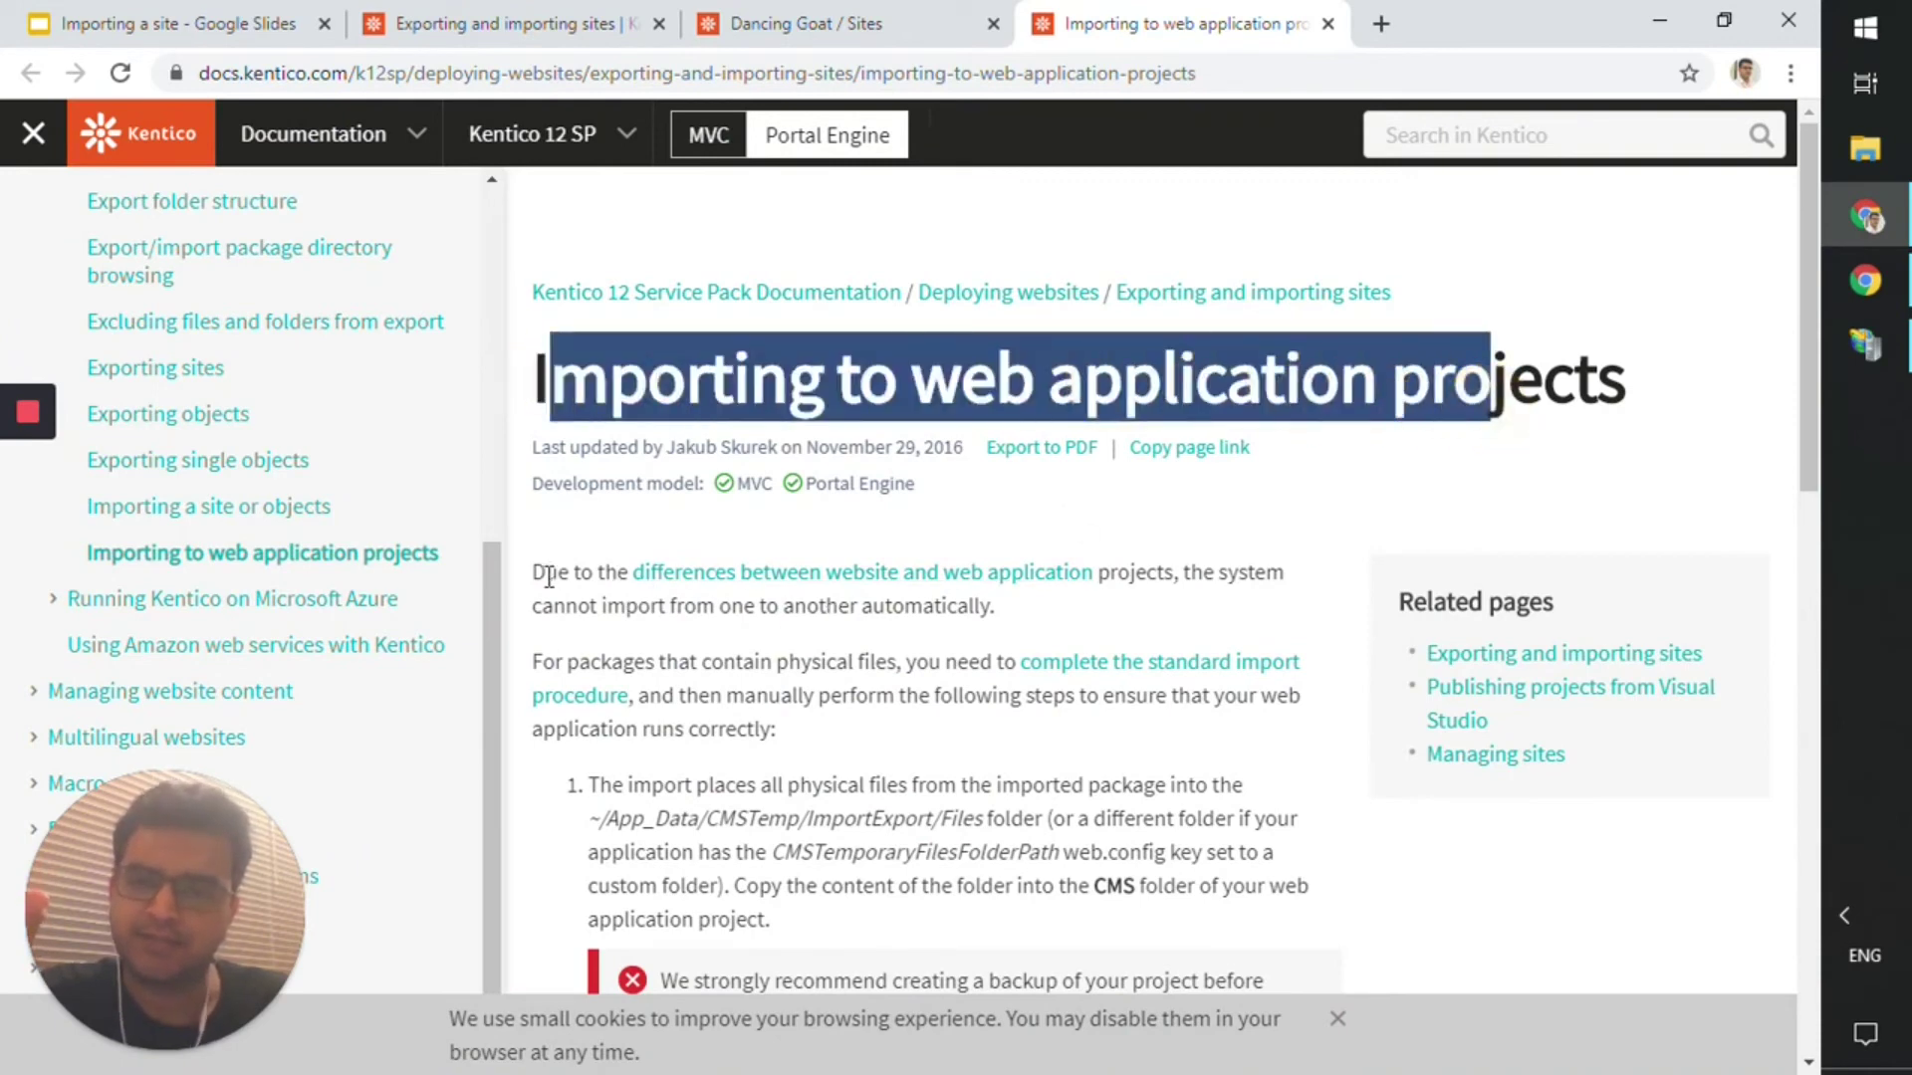
pyautogui.moveTo(546, 571); pyautogui.dragTo(1177, 598)
pyautogui.scroll(-4, 1165, 597)
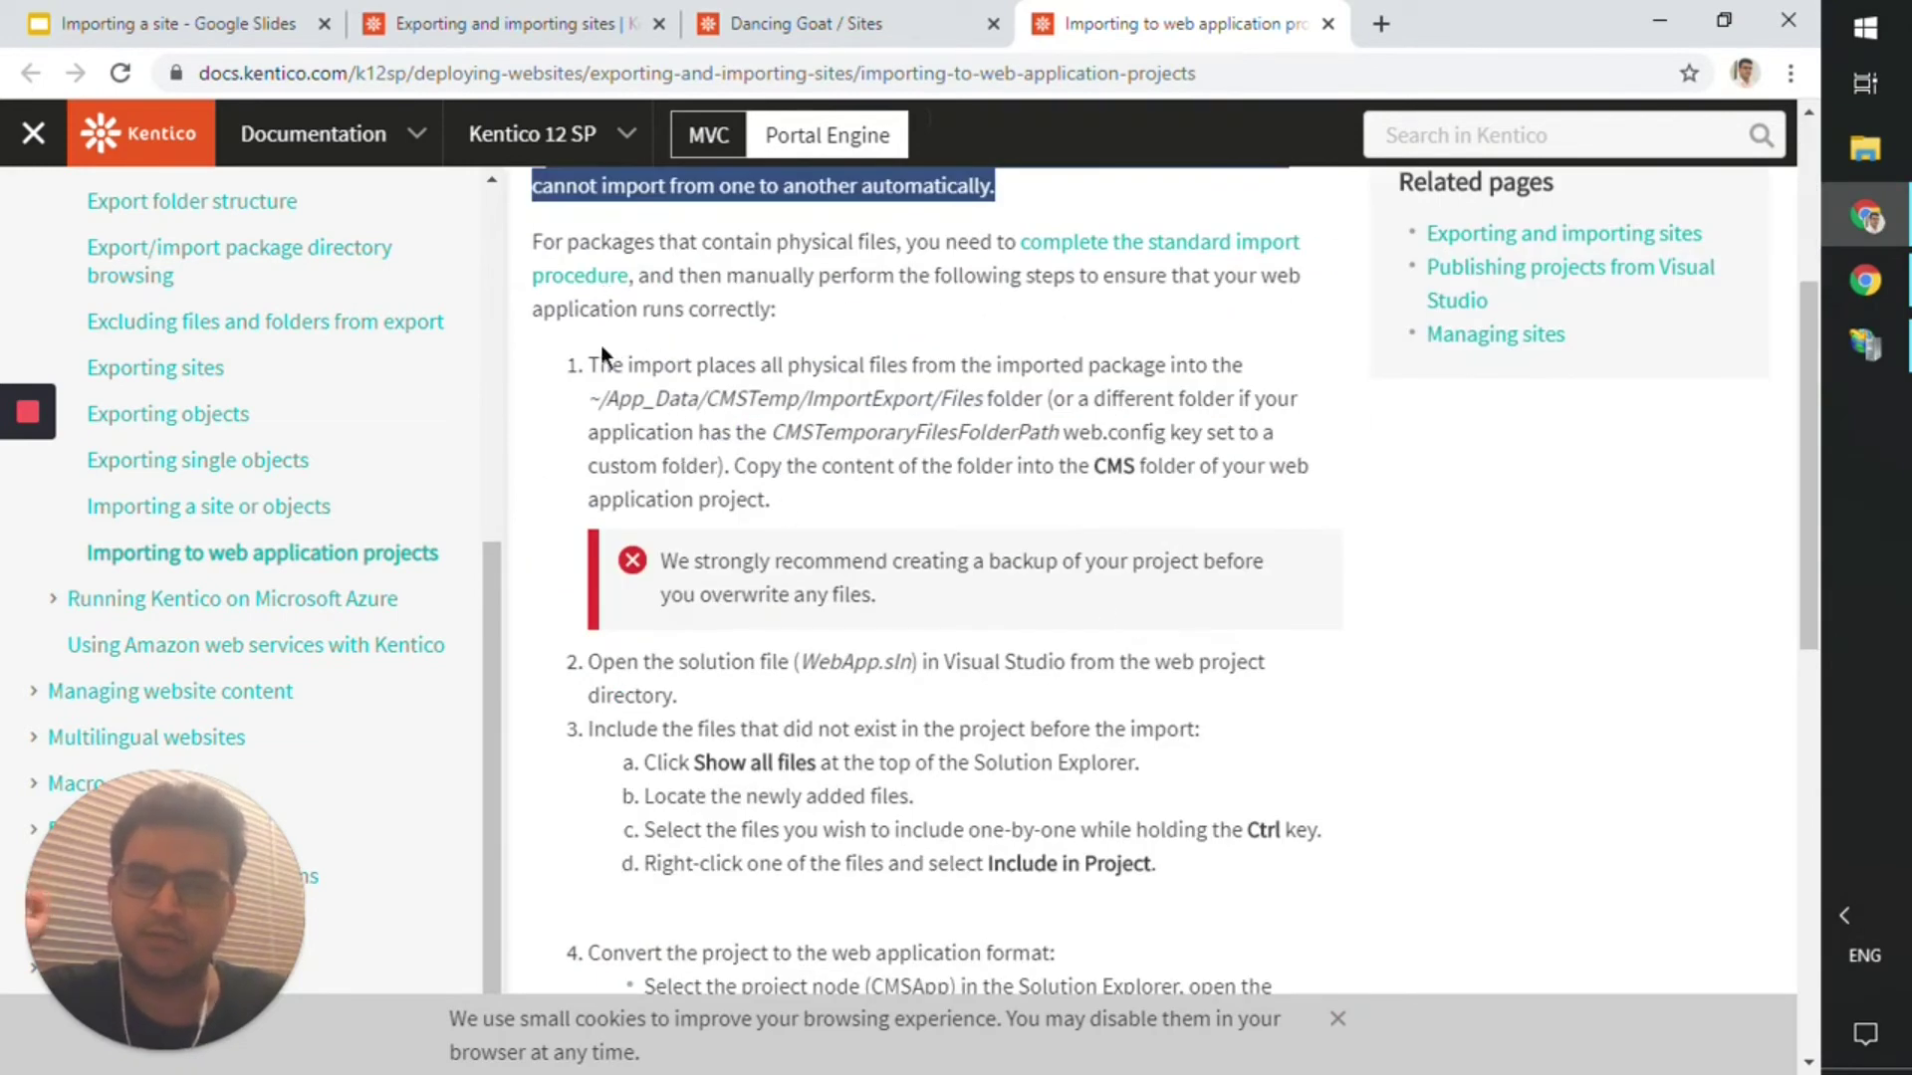
pyautogui.moveTo(589, 365); pyautogui.dragTo(898, 829)
pyautogui.click(912, 799)
pyautogui.scroll(-8, 912, 800)
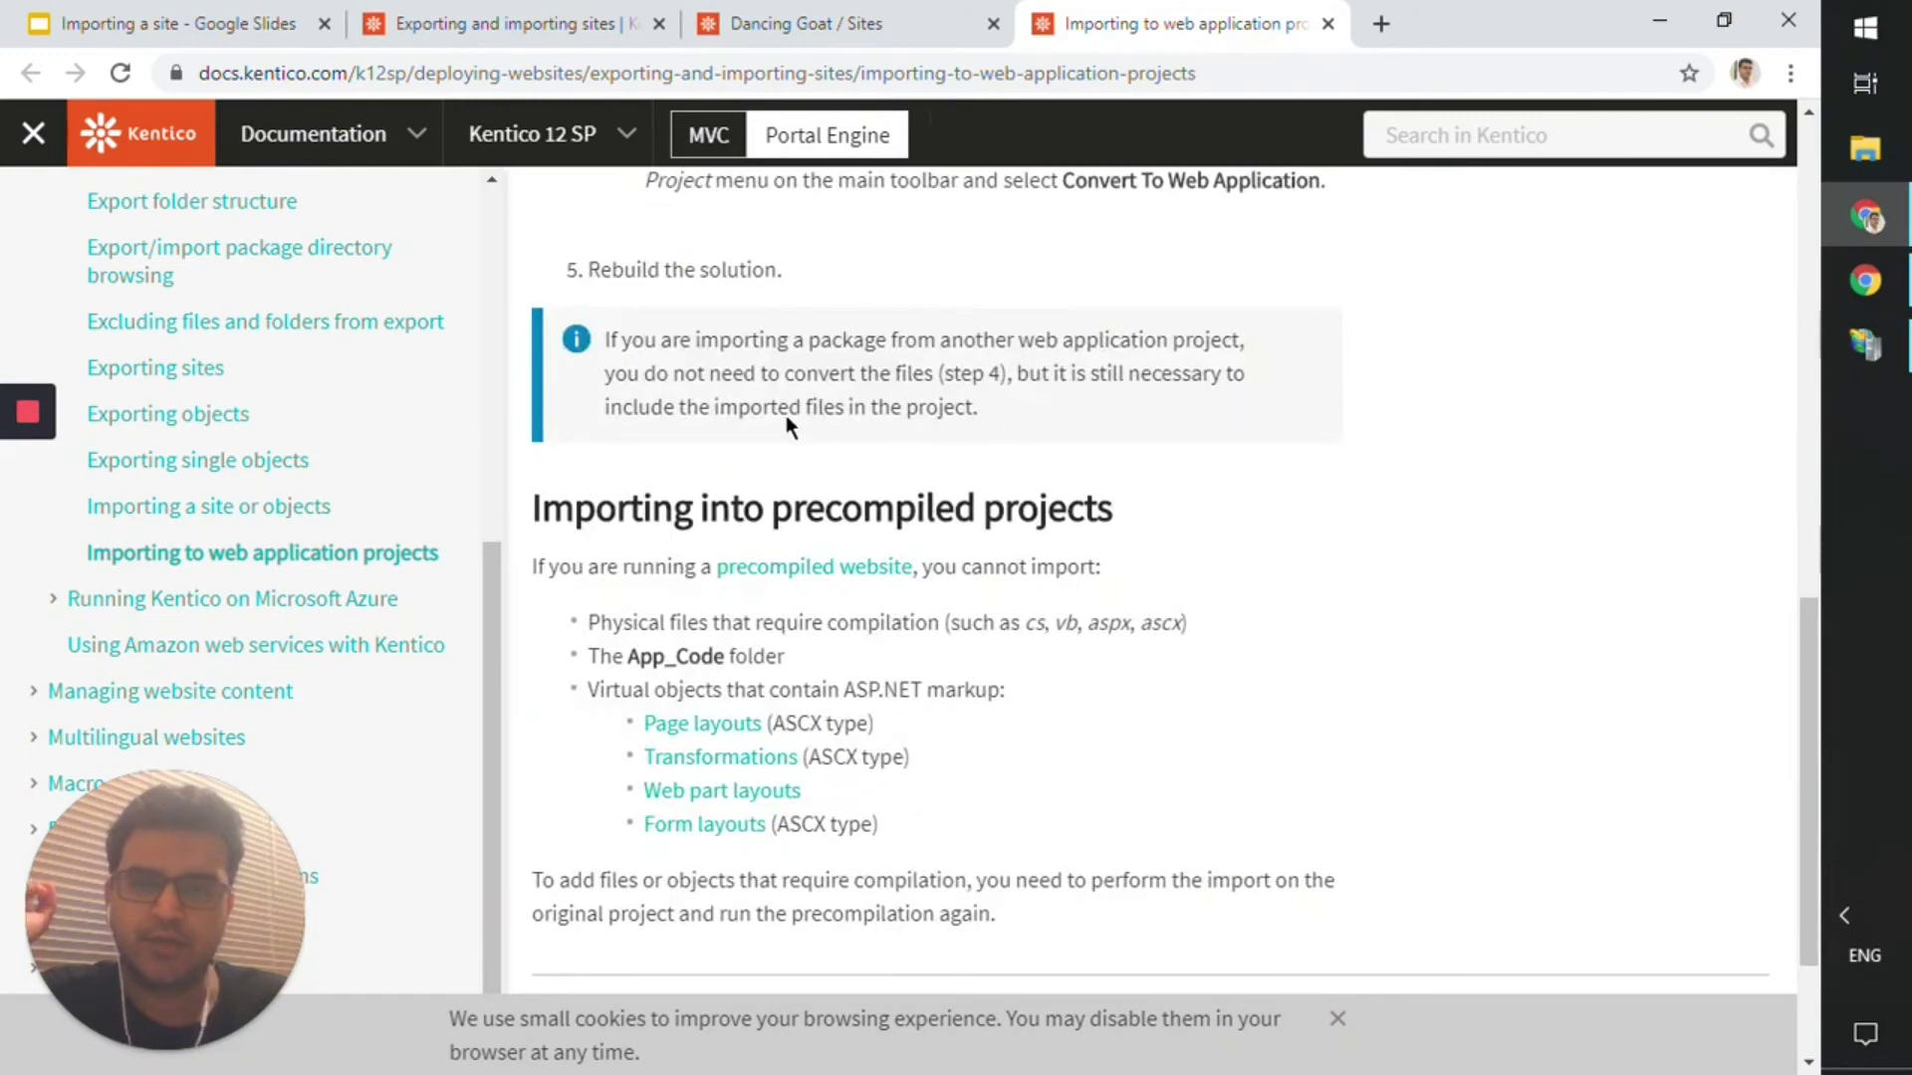
pyautogui.scroll(-2, 677, 503)
pyautogui.scroll(15, 834, 839)
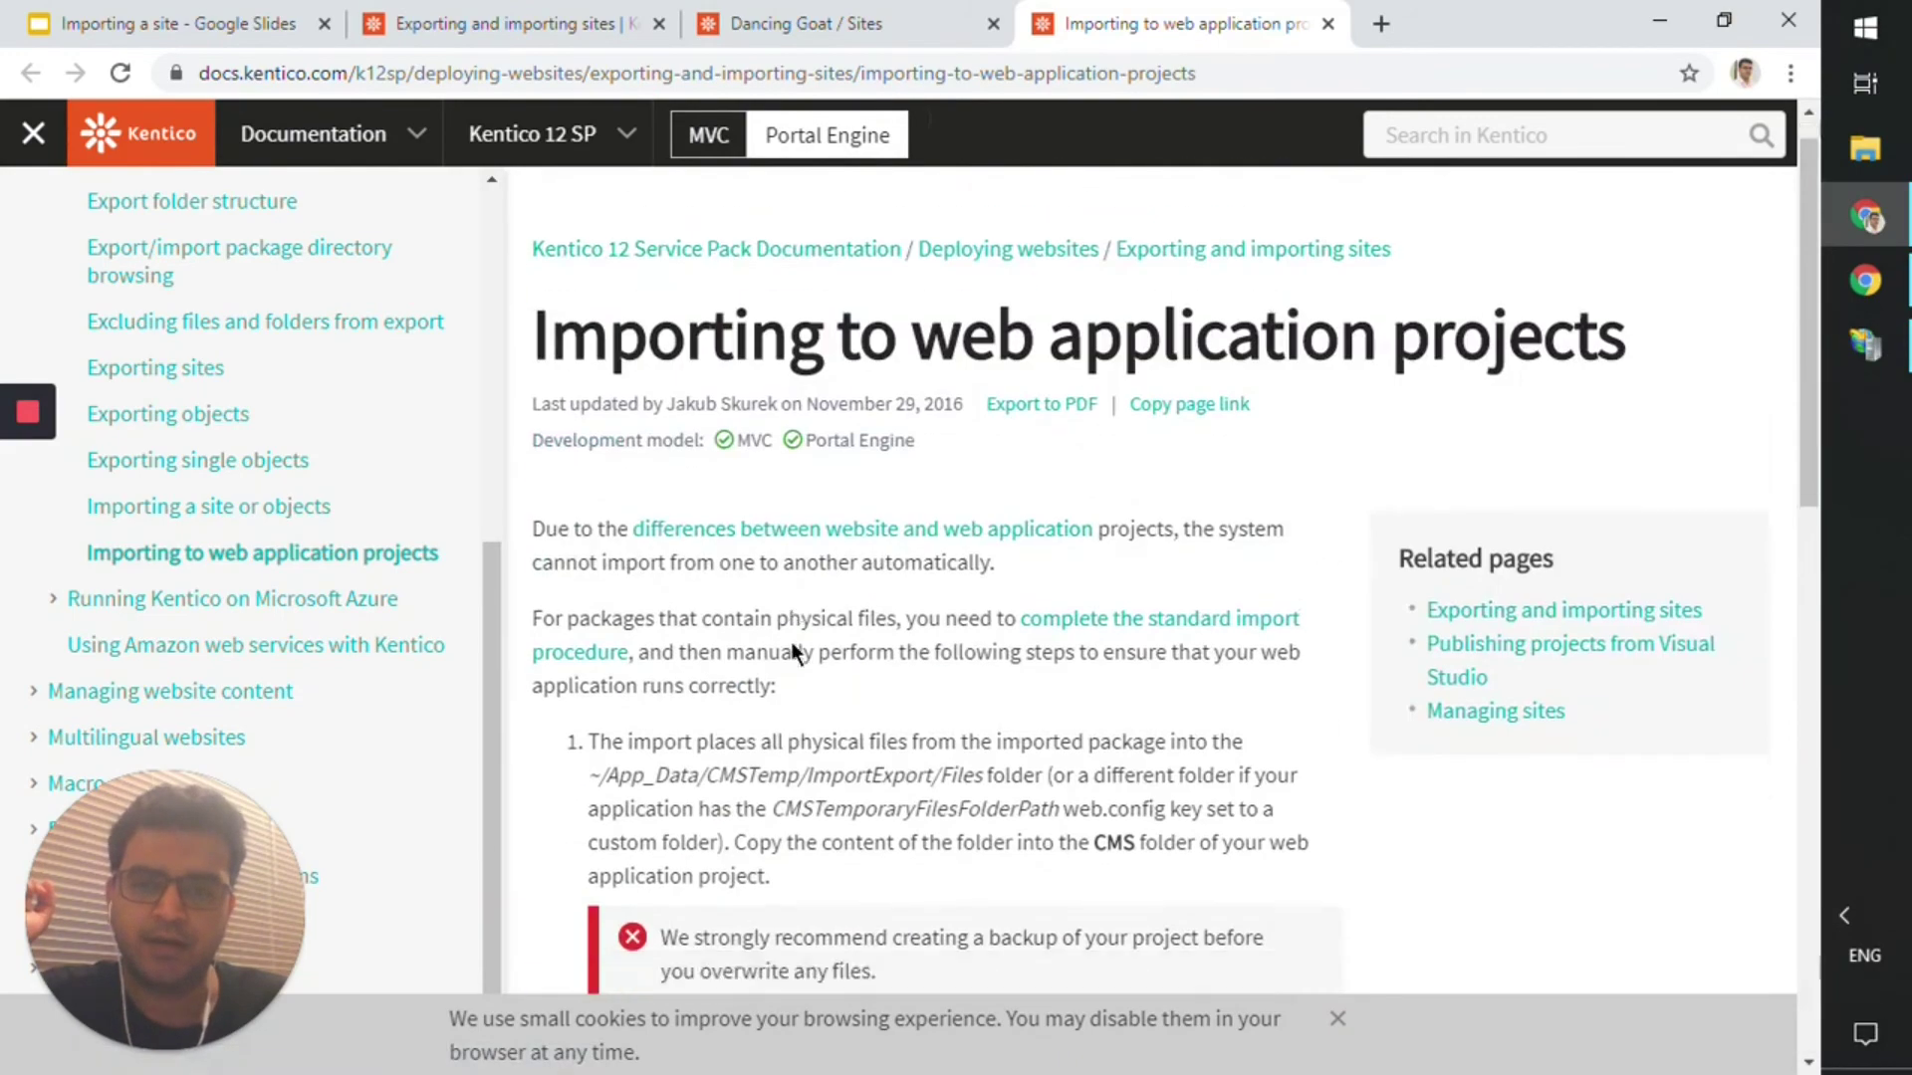
pyautogui.scroll(-8, 791, 642)
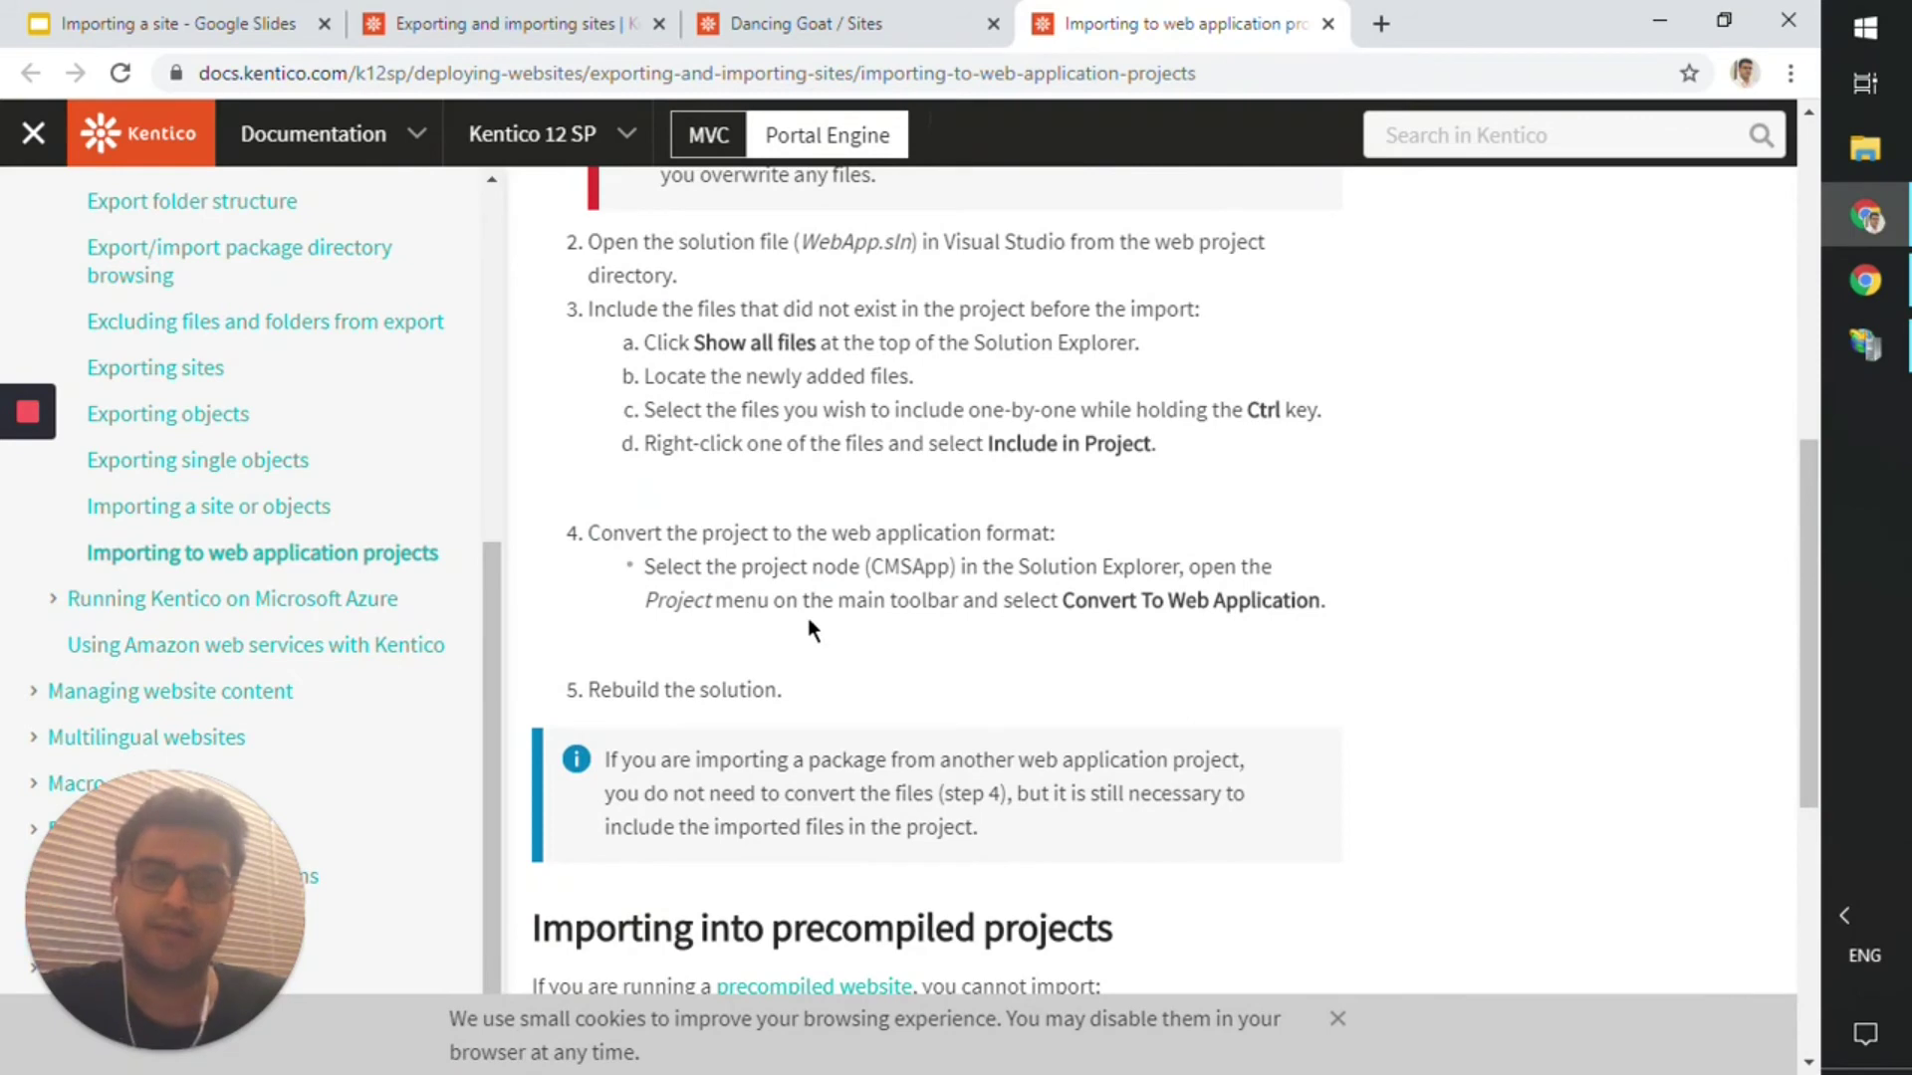
pyautogui.scroll(4, 809, 617)
# Return to the sites list and open the general settings of the Dancing Goat Imported site.
pyautogui.click(797, 22)
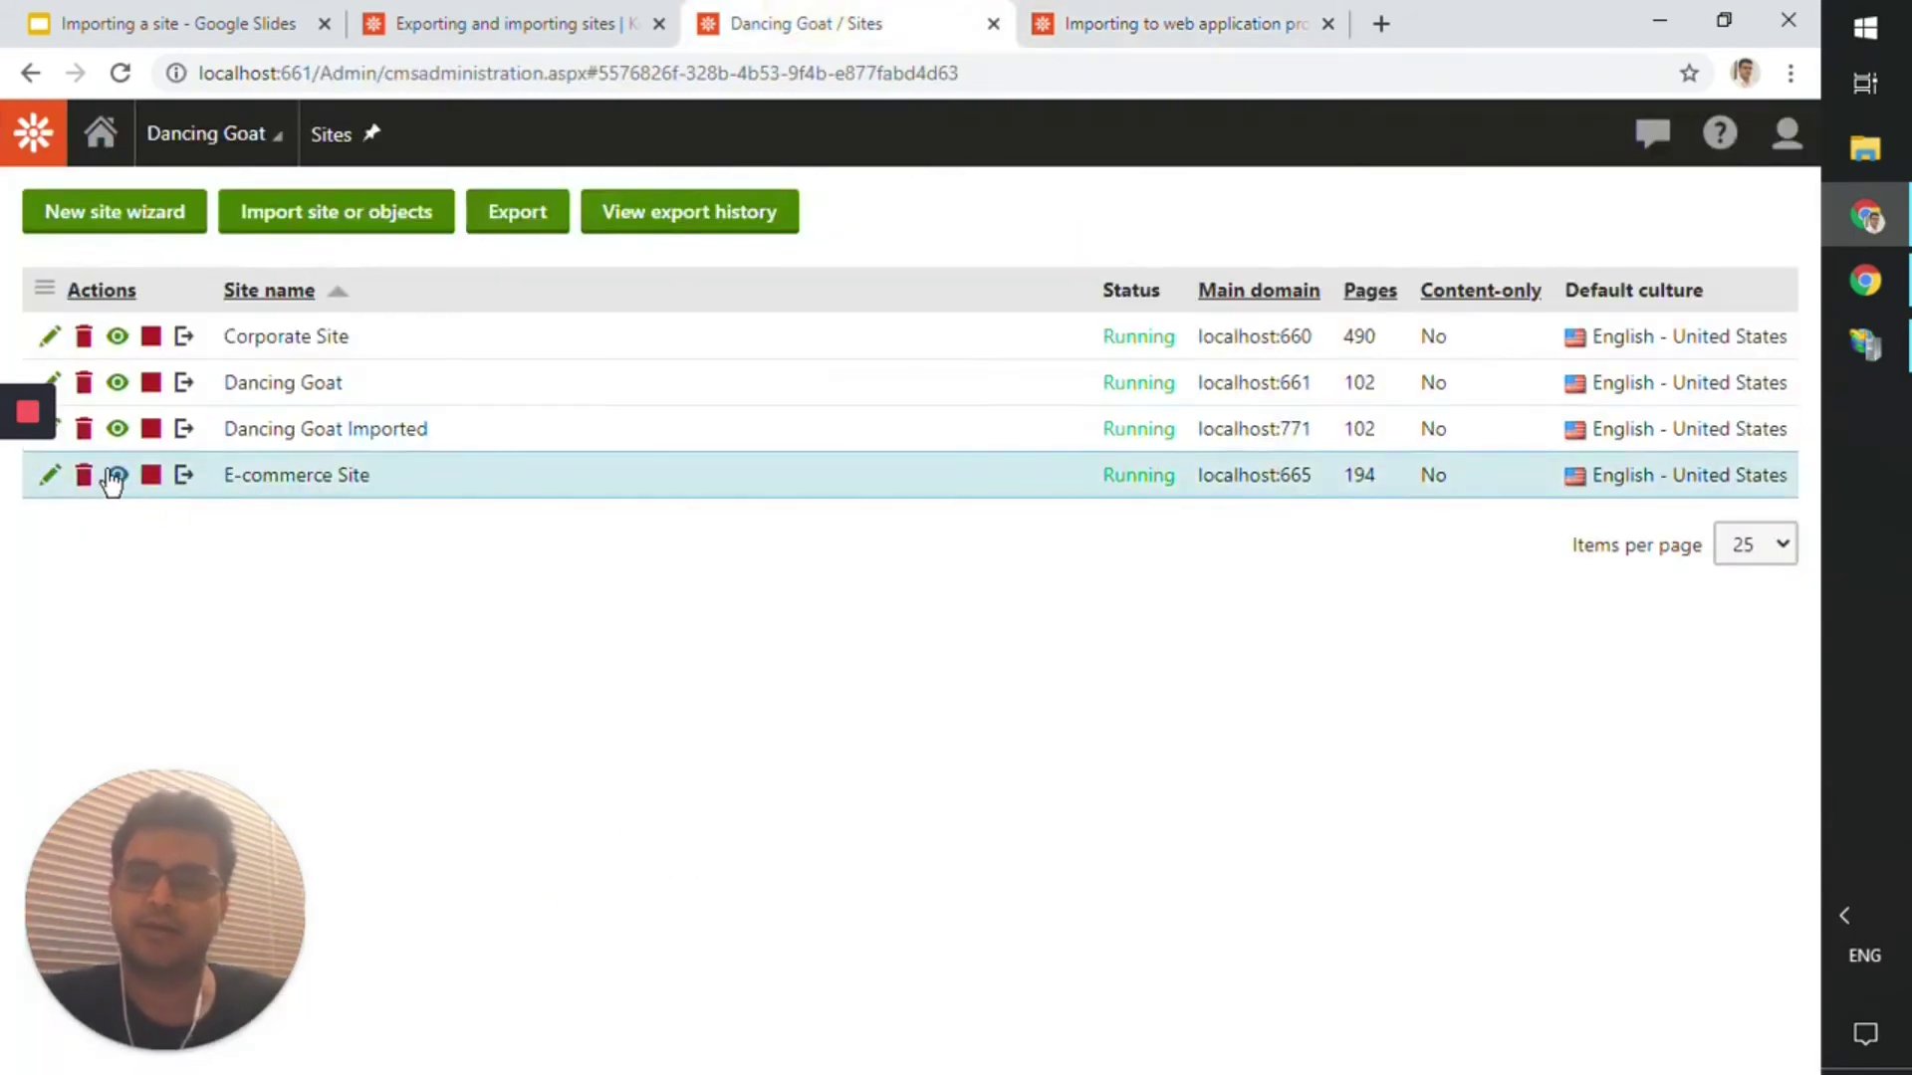
pyautogui.doubleClick(1431, 19)
pyautogui.click(177, 478)
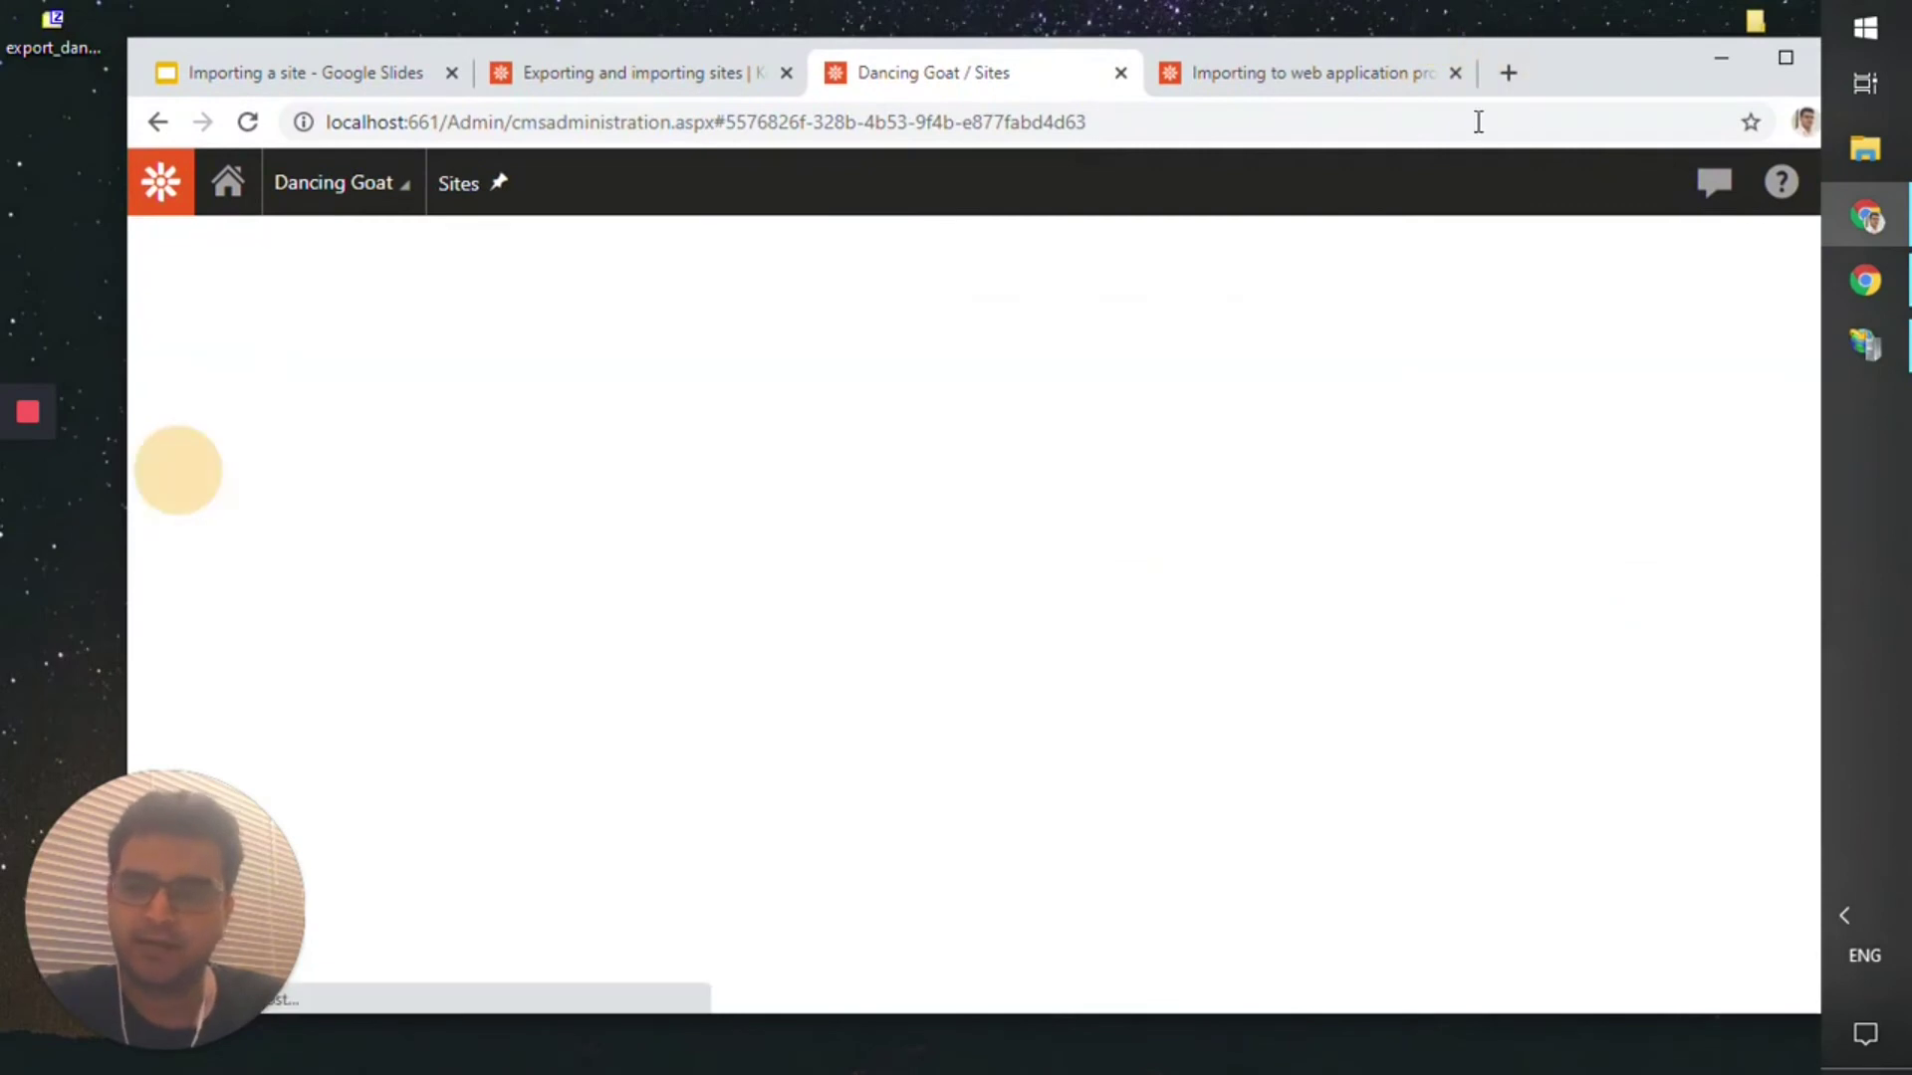
pyautogui.doubleClick(1569, 66)
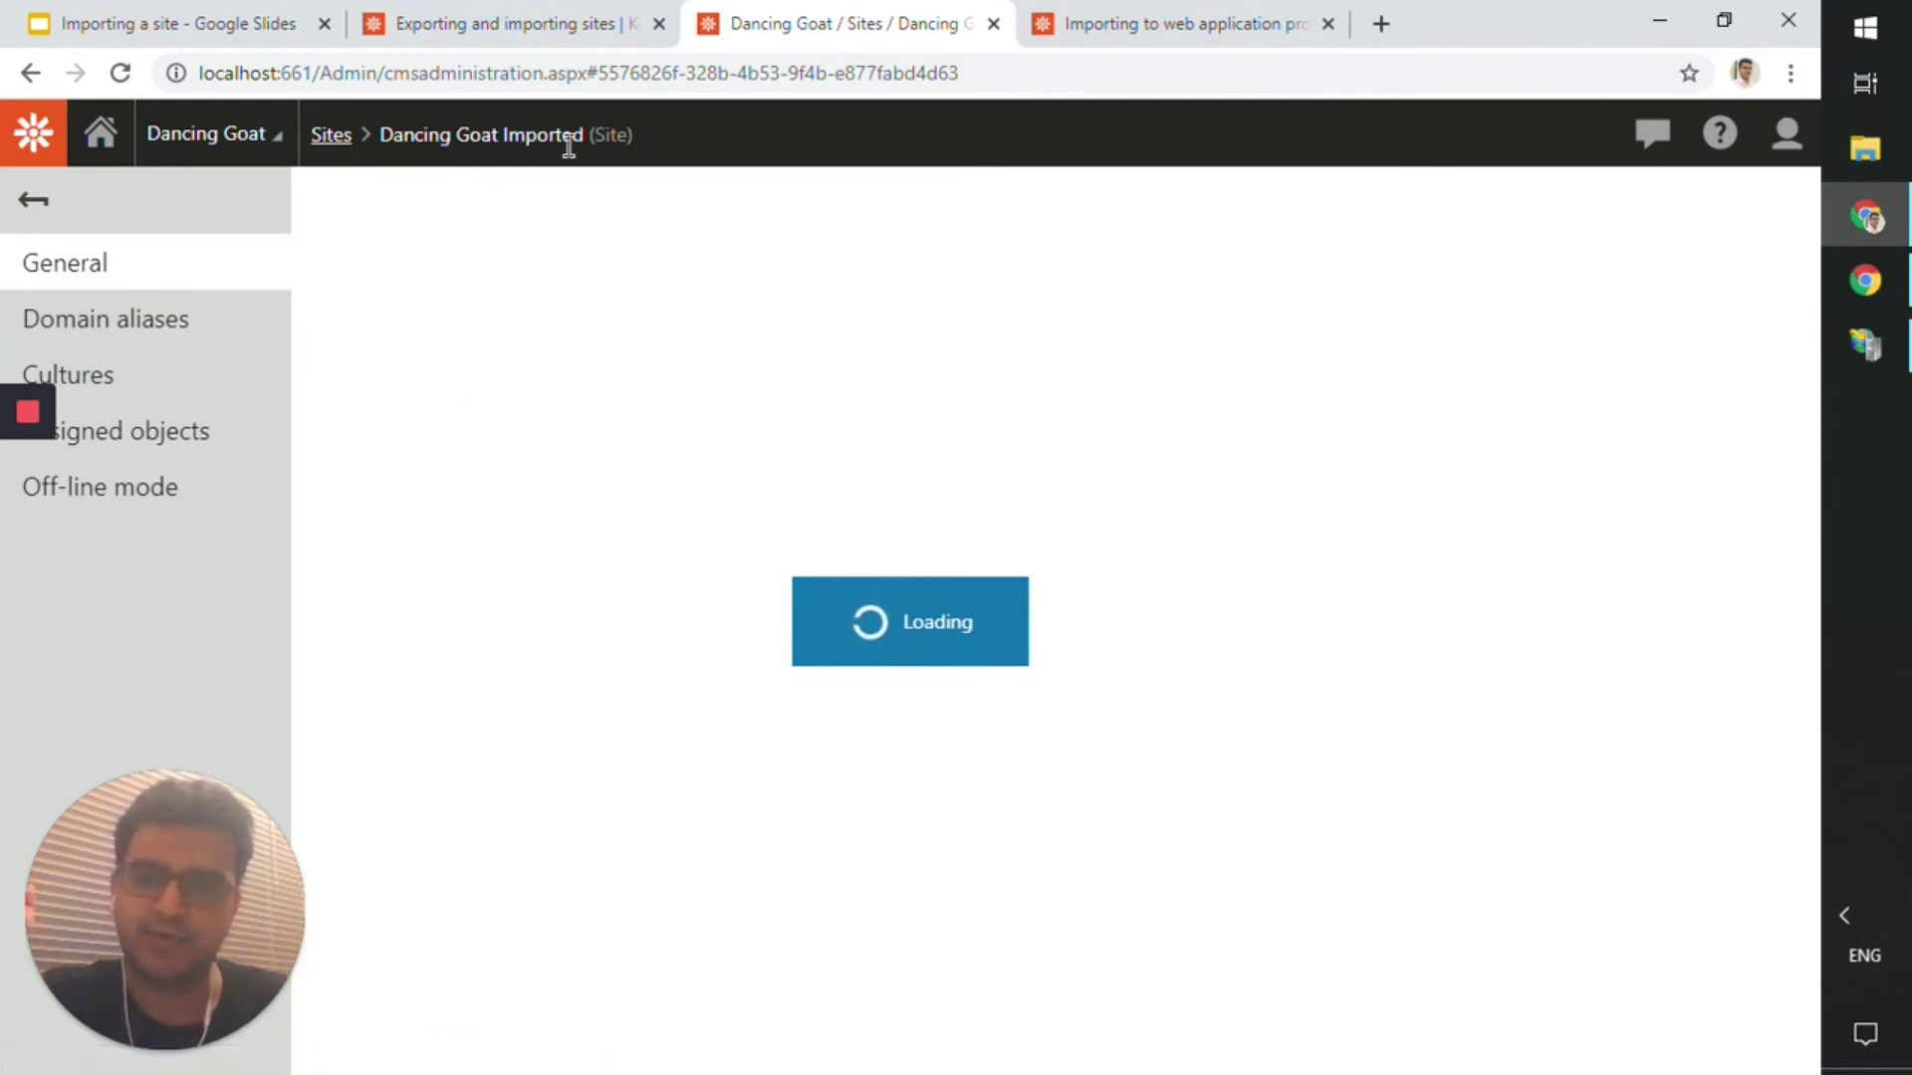
# Check the site switcher for the imported site and look at the account options for signing out.
pyautogui.click(266, 157)
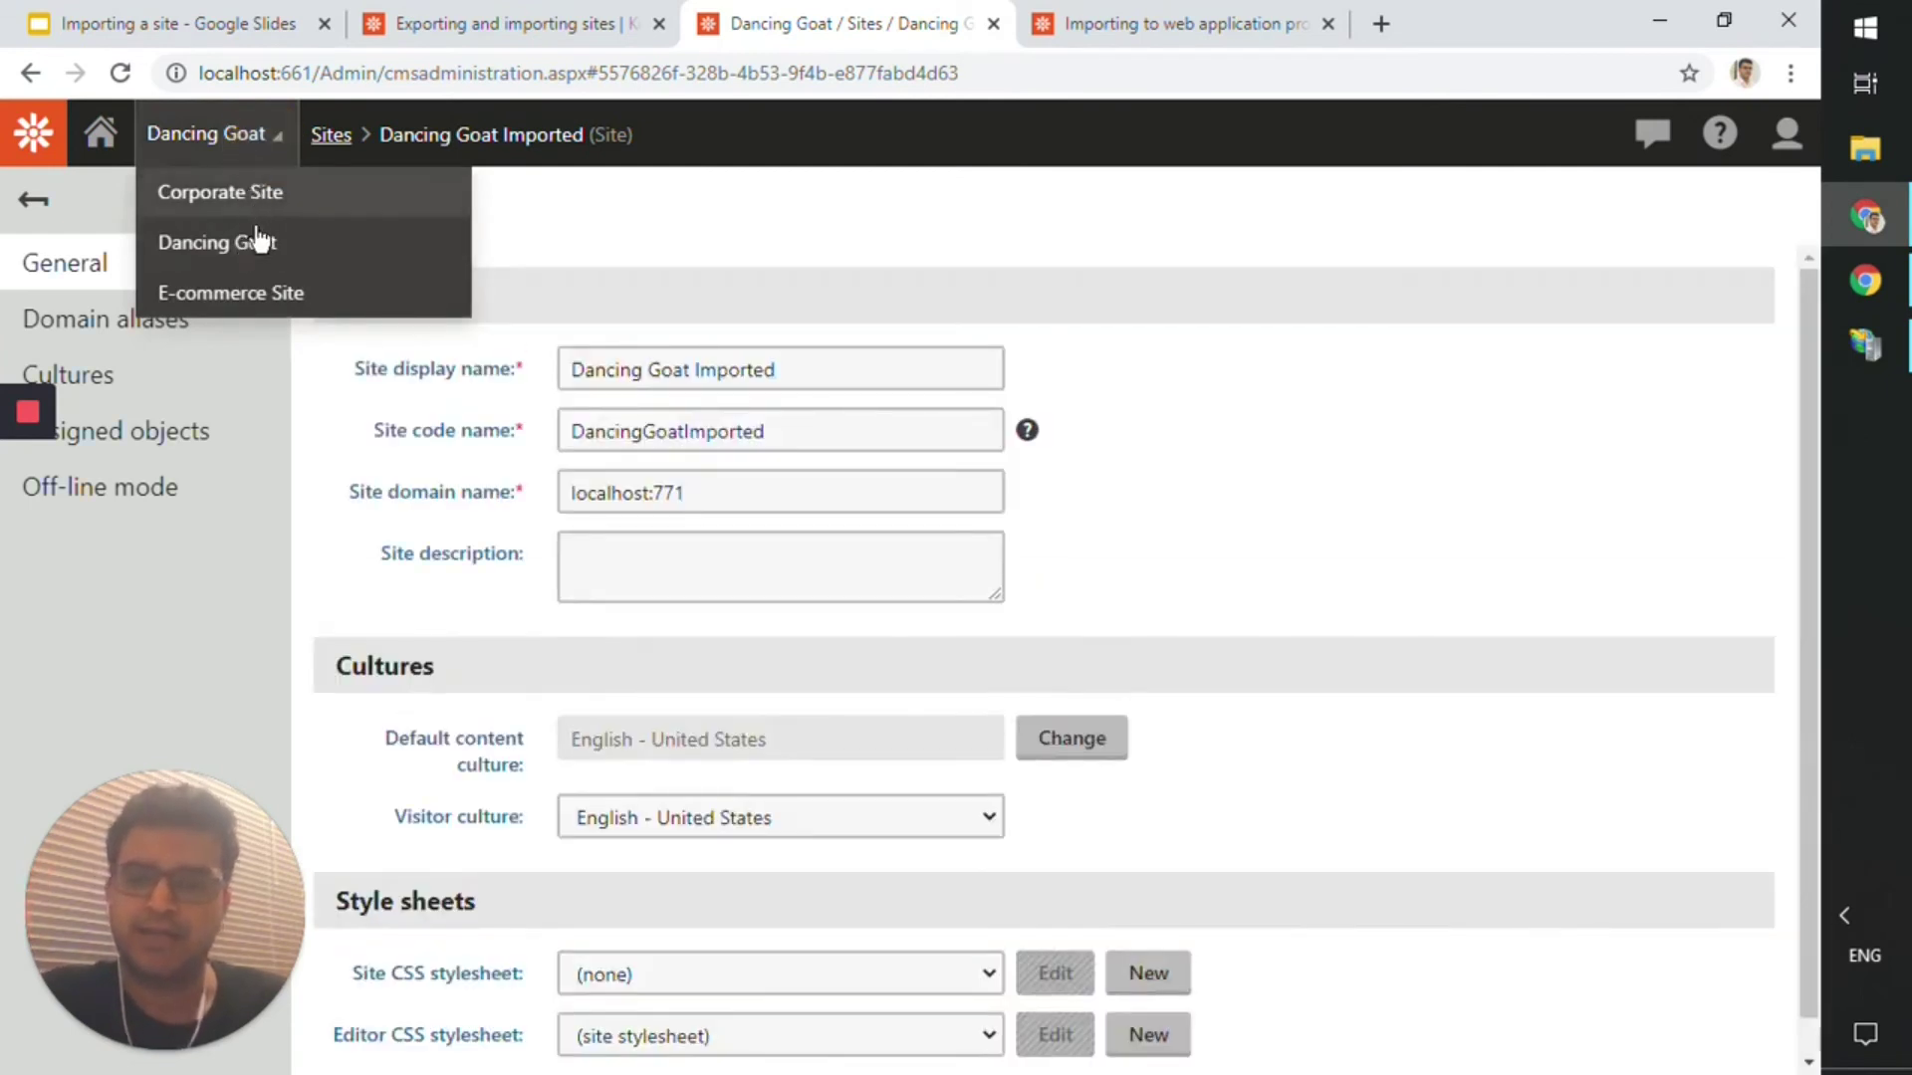
pyautogui.click(1787, 137)
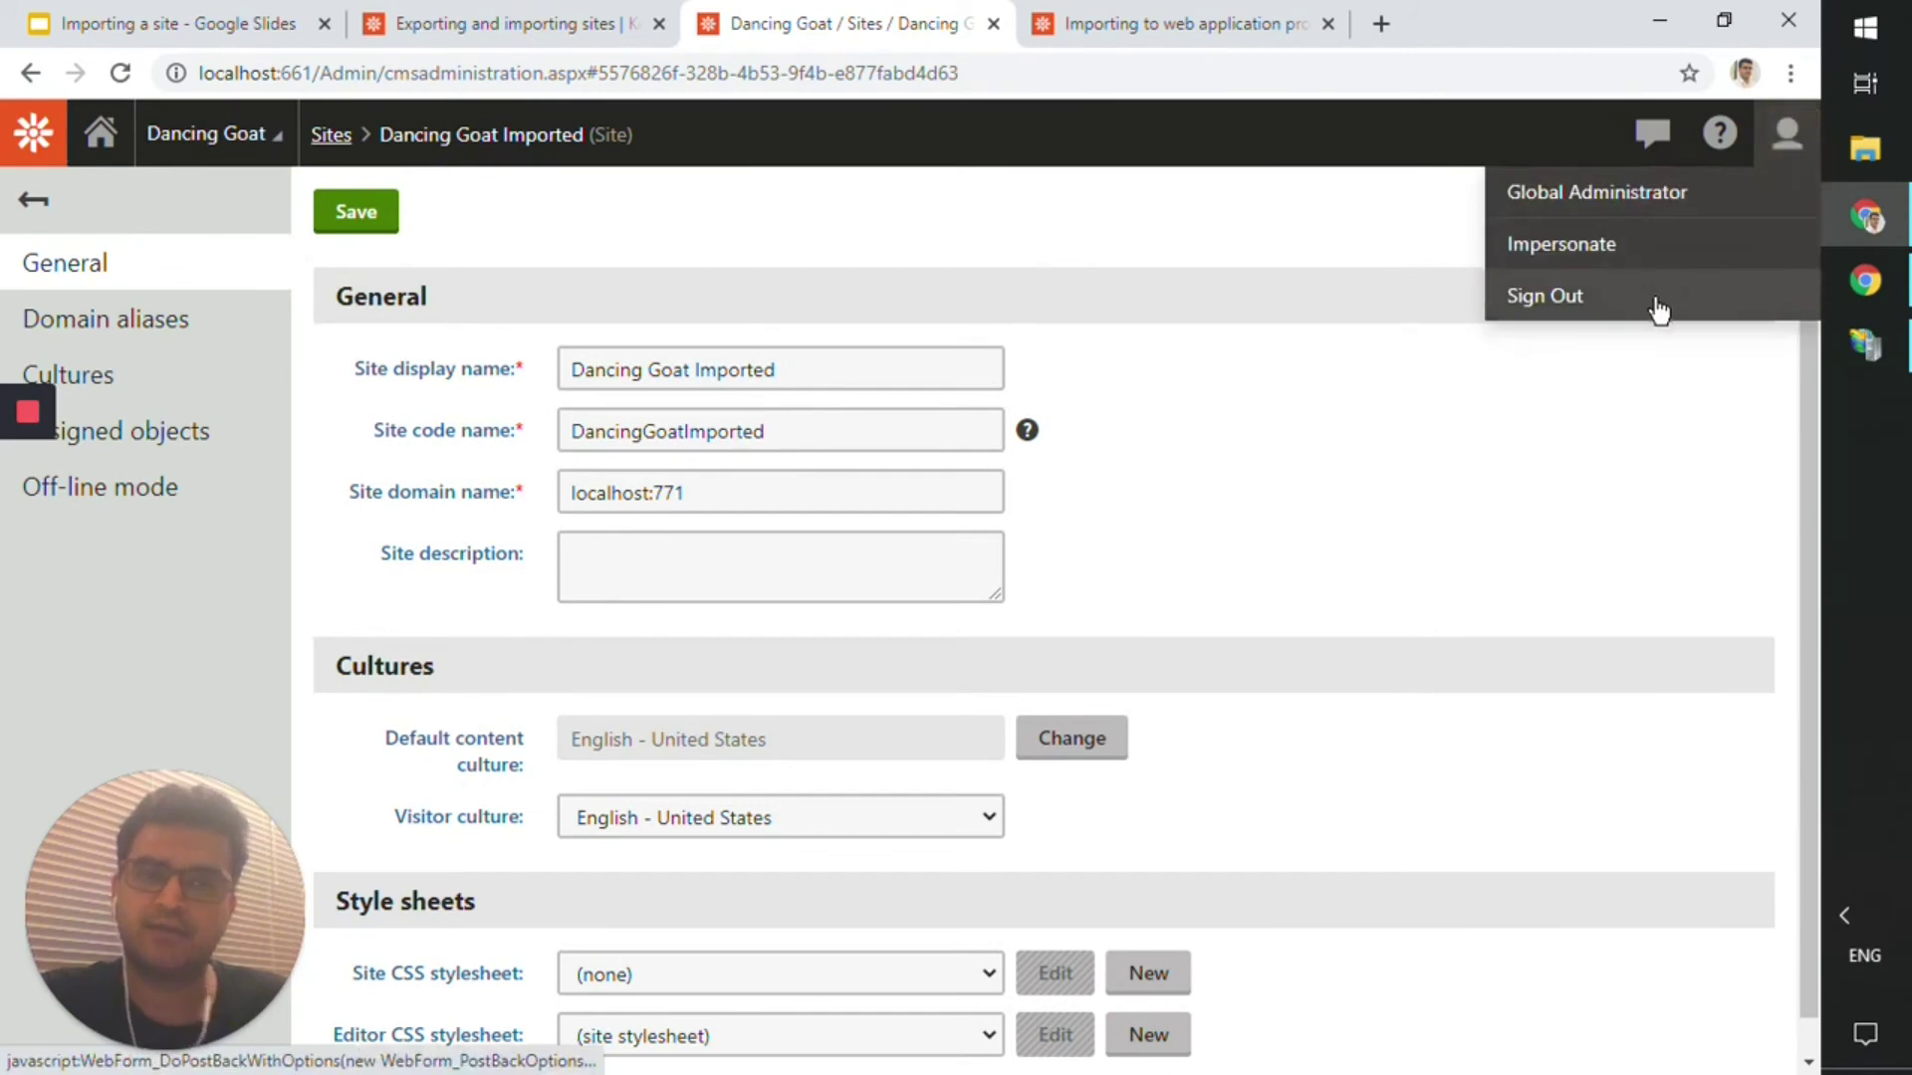
pyautogui.click(1060, 141)
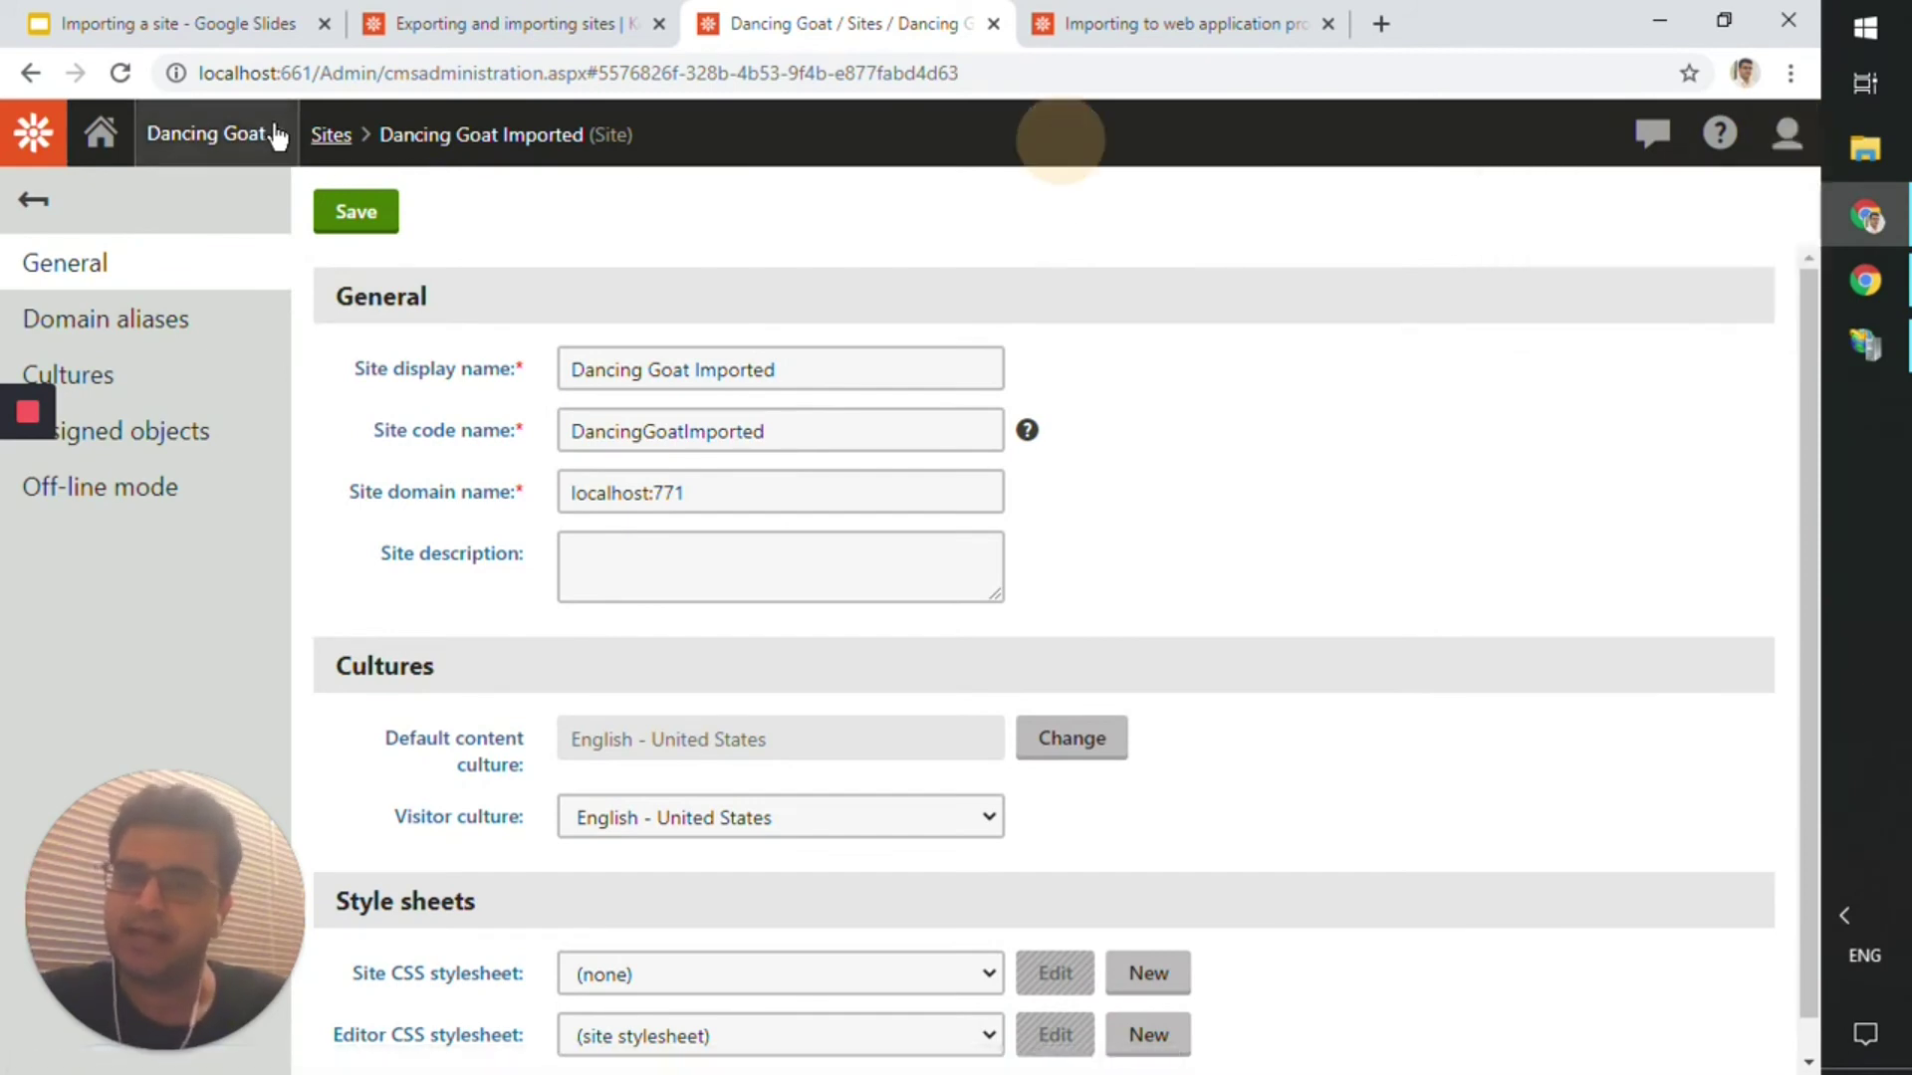
pyautogui.click(209, 133)
pyautogui.click(857, 159)
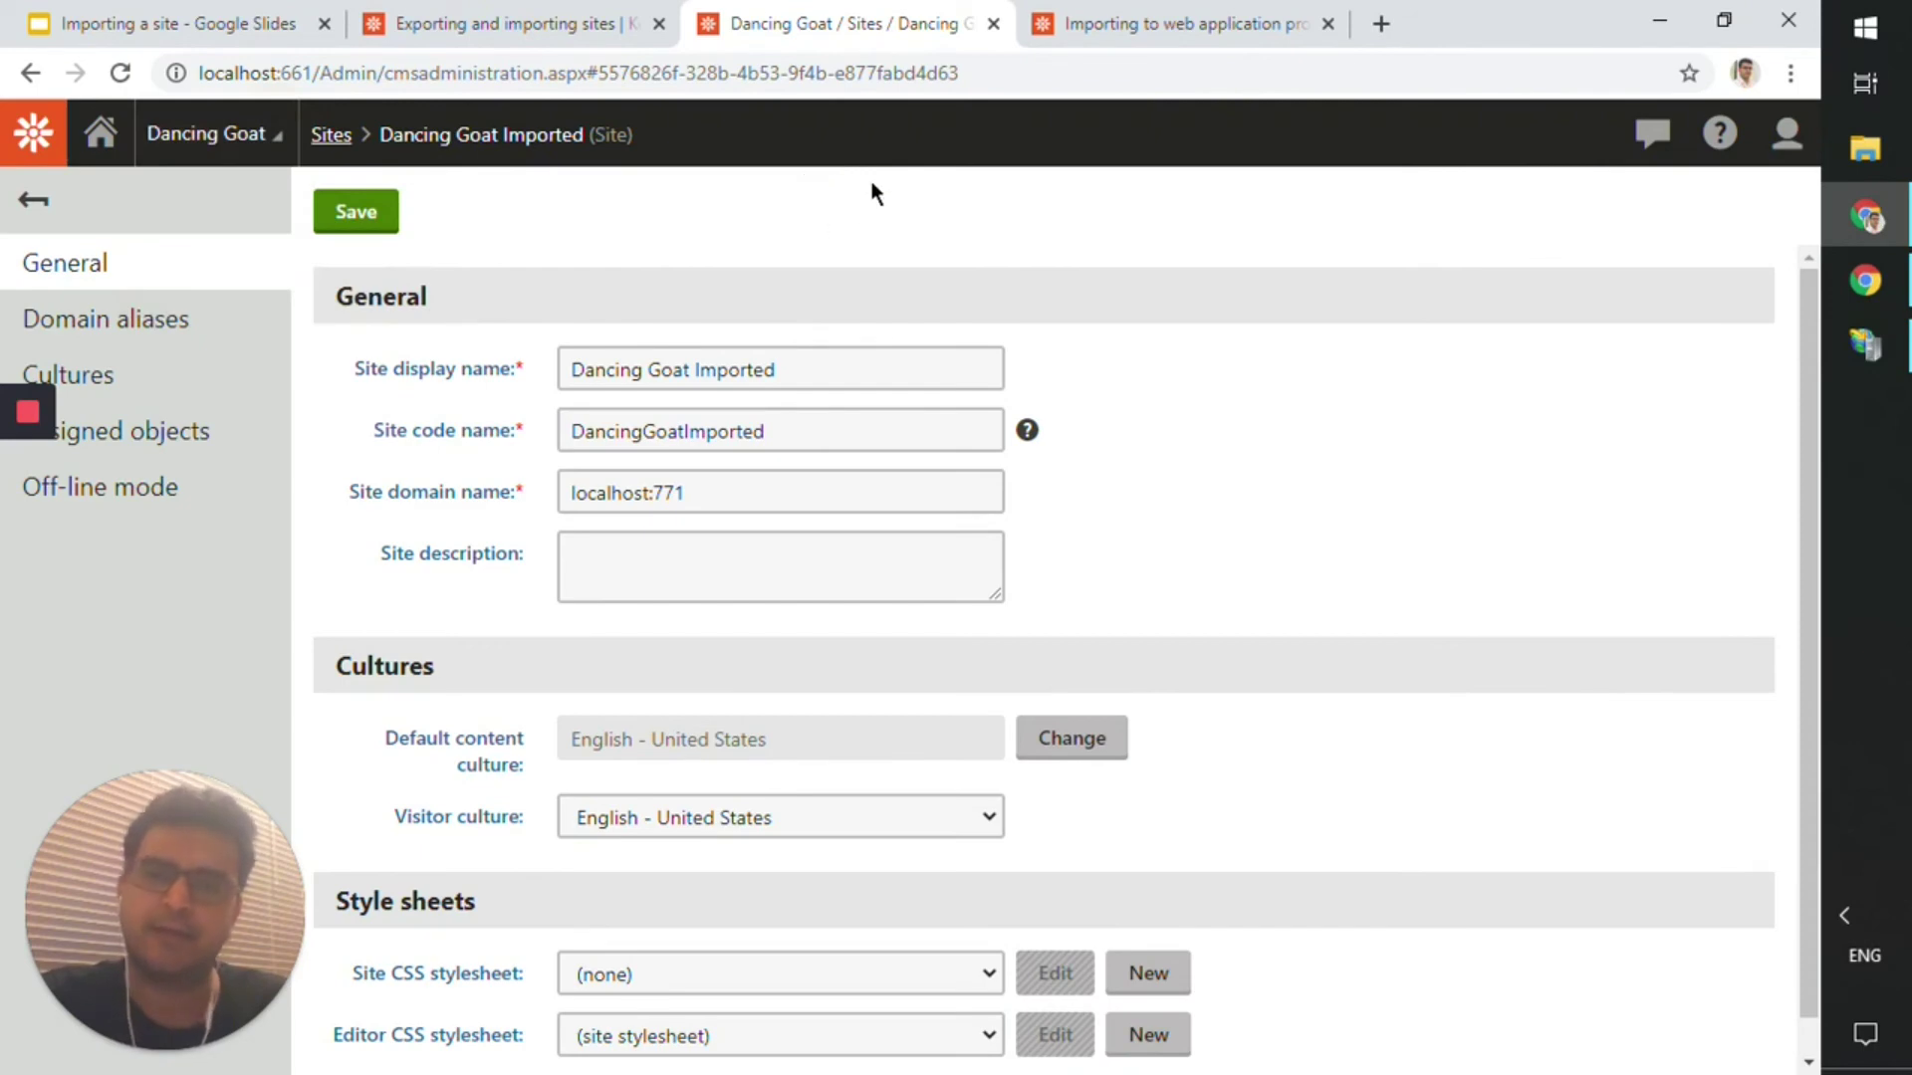
pyautogui.click(874, 183)
pyautogui.click(353, 214)
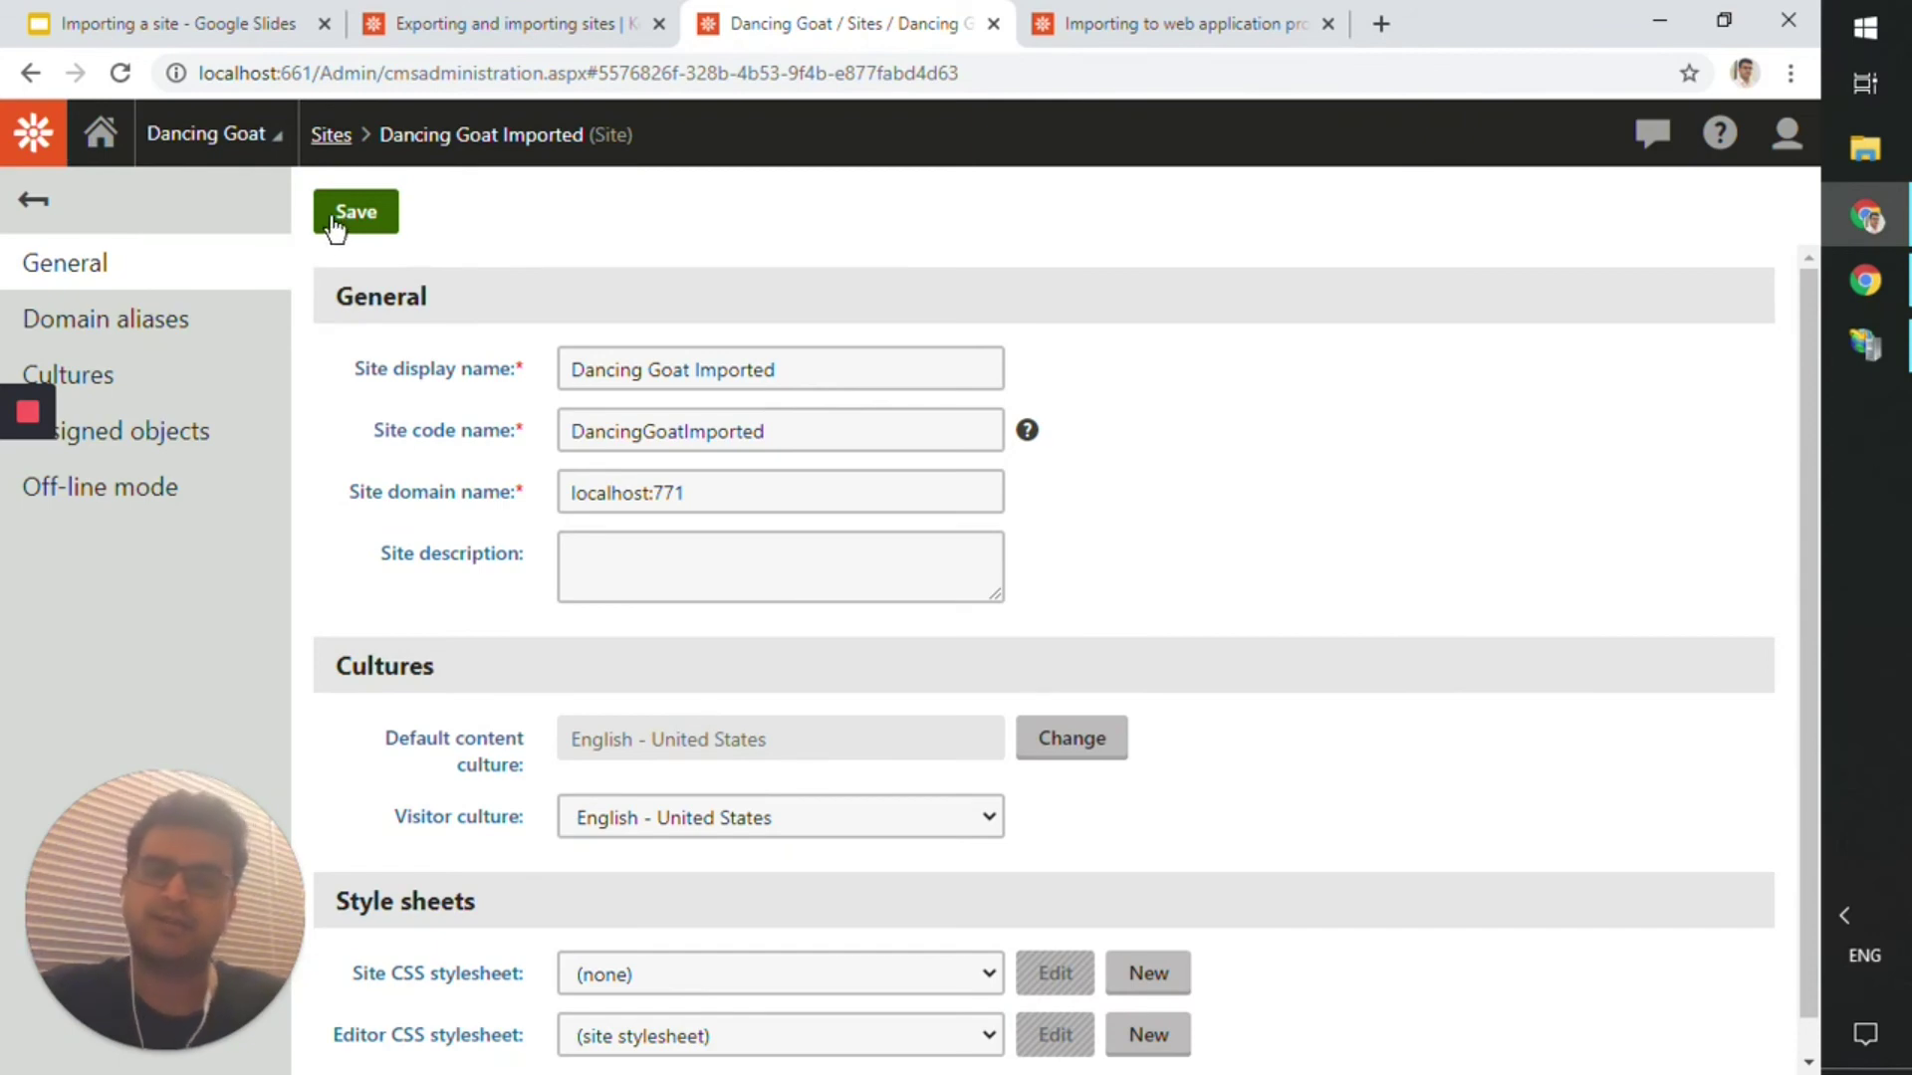
pyautogui.click(211, 134)
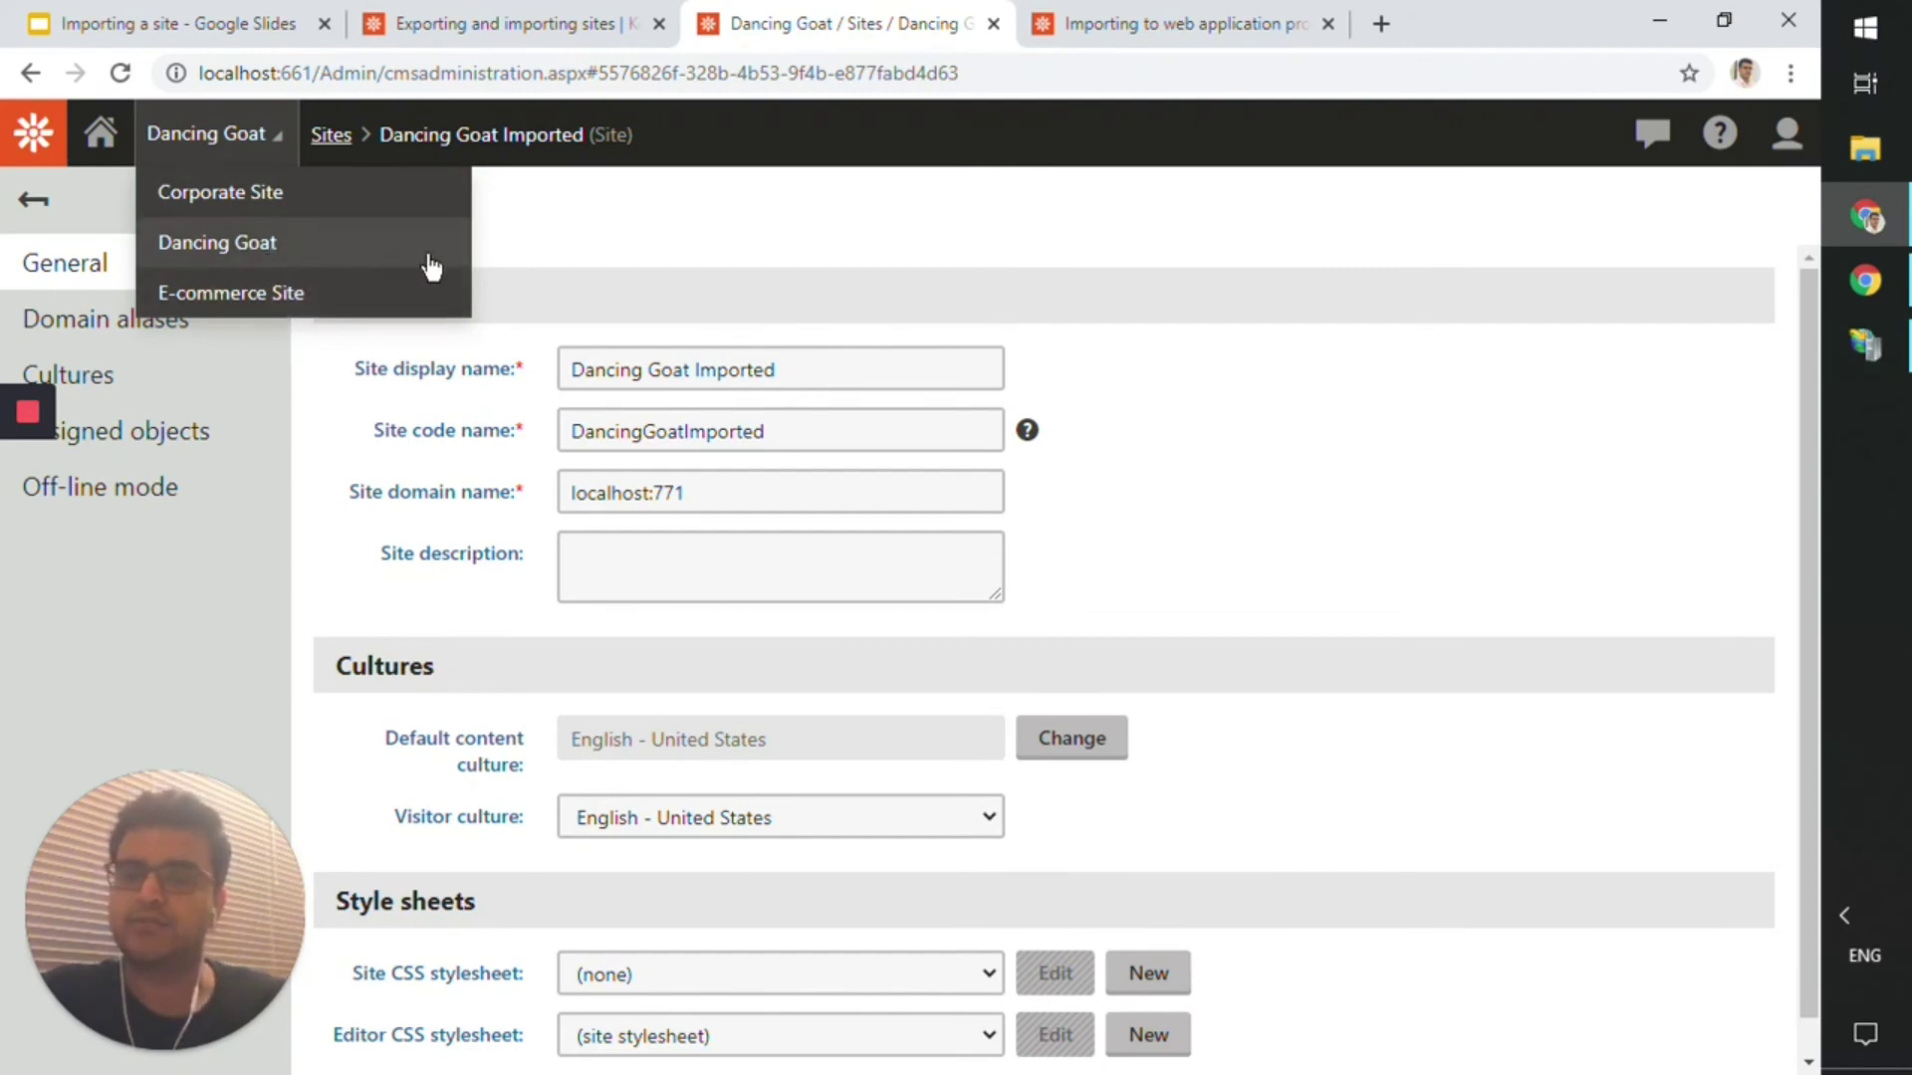
pyautogui.click(753, 227)
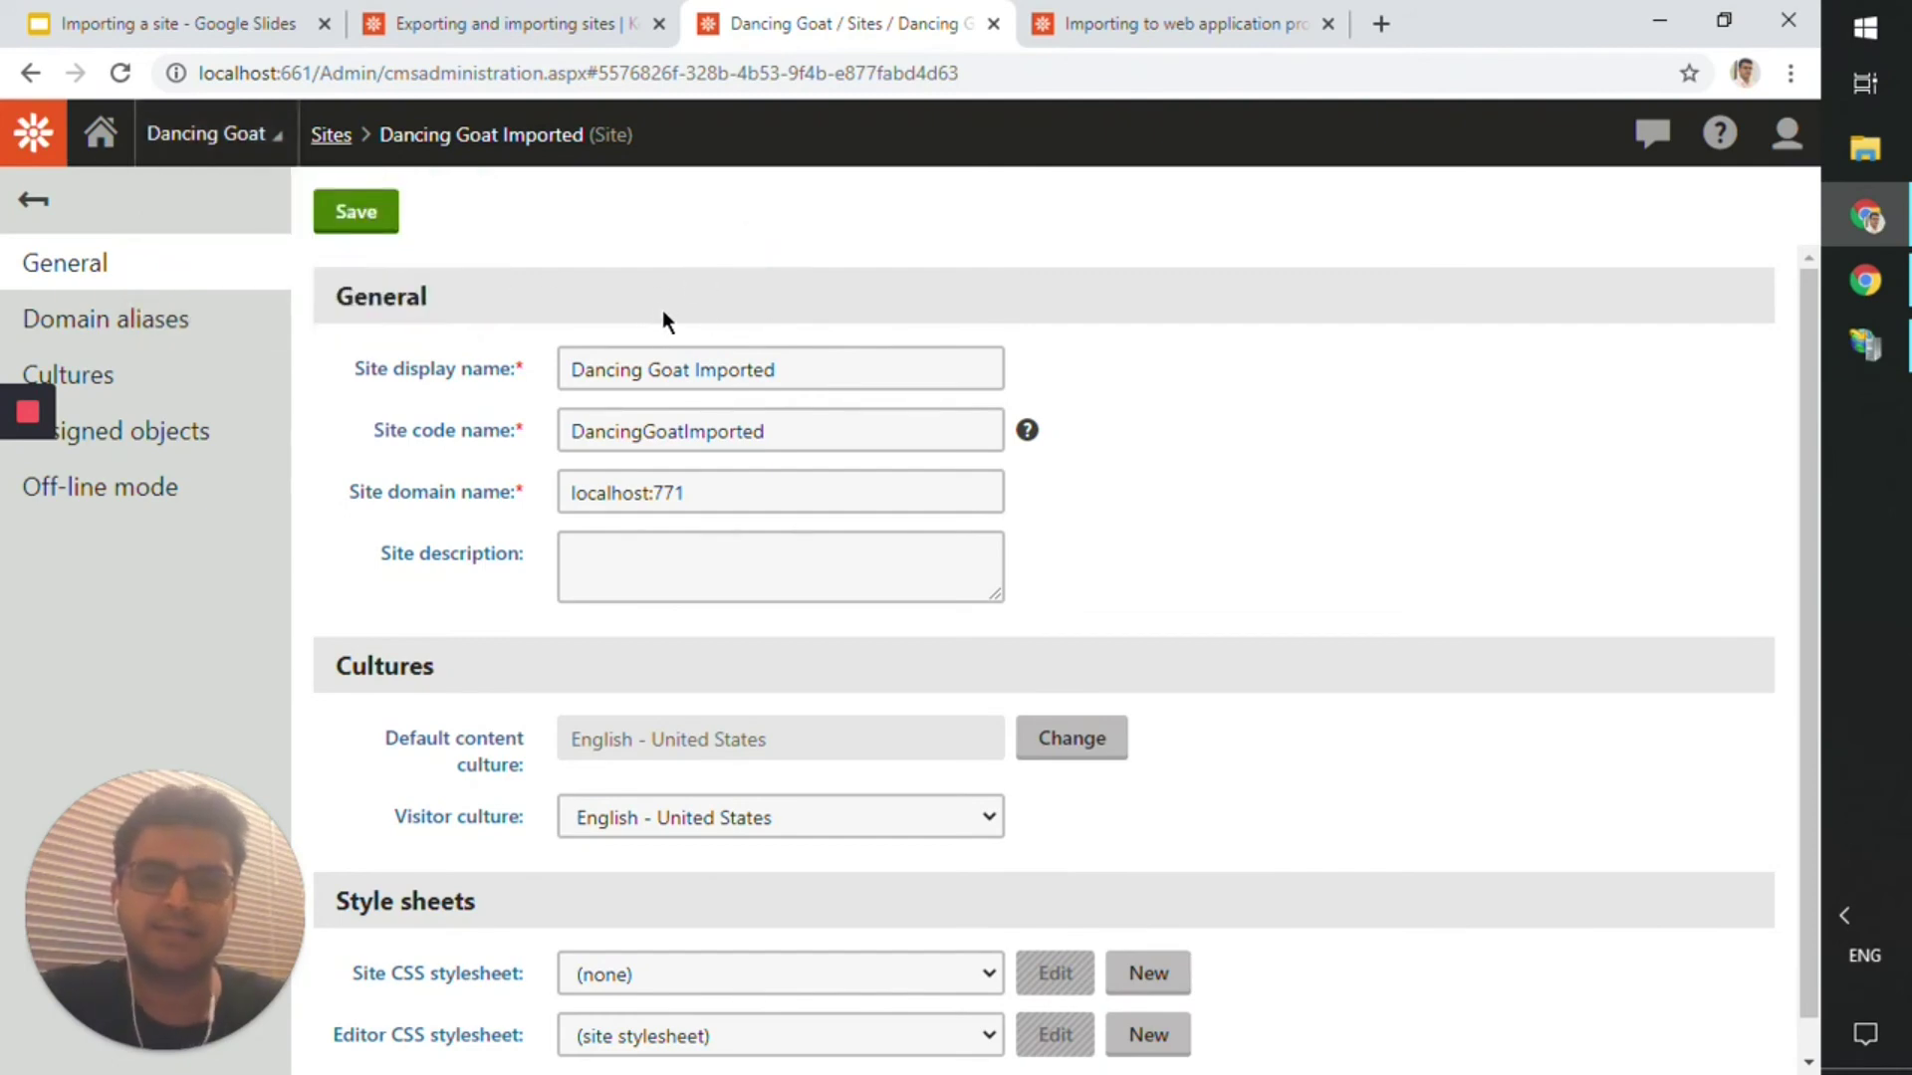
# Review the manual import steps in the web application projects documentation again and return to the imported site's settings.
pyautogui.click(1155, 24)
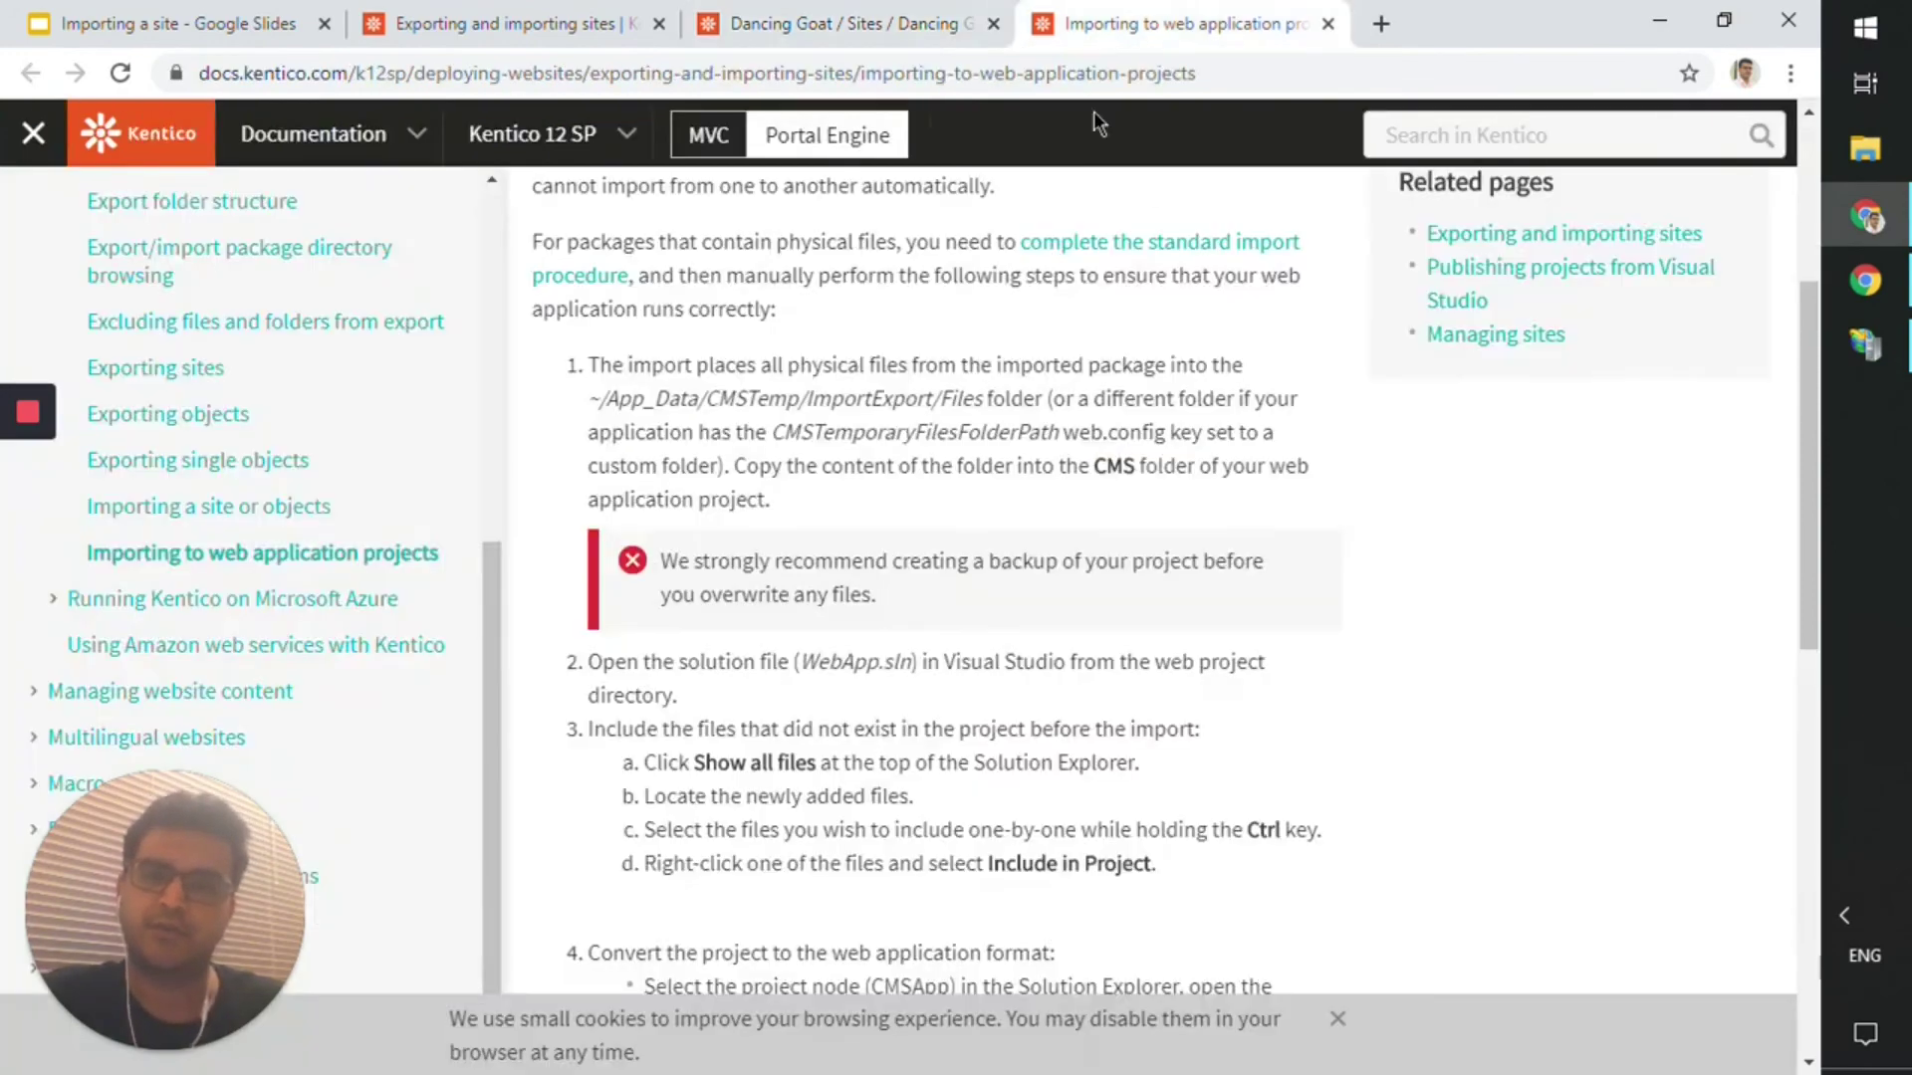
pyautogui.scroll(-7, 981, 522)
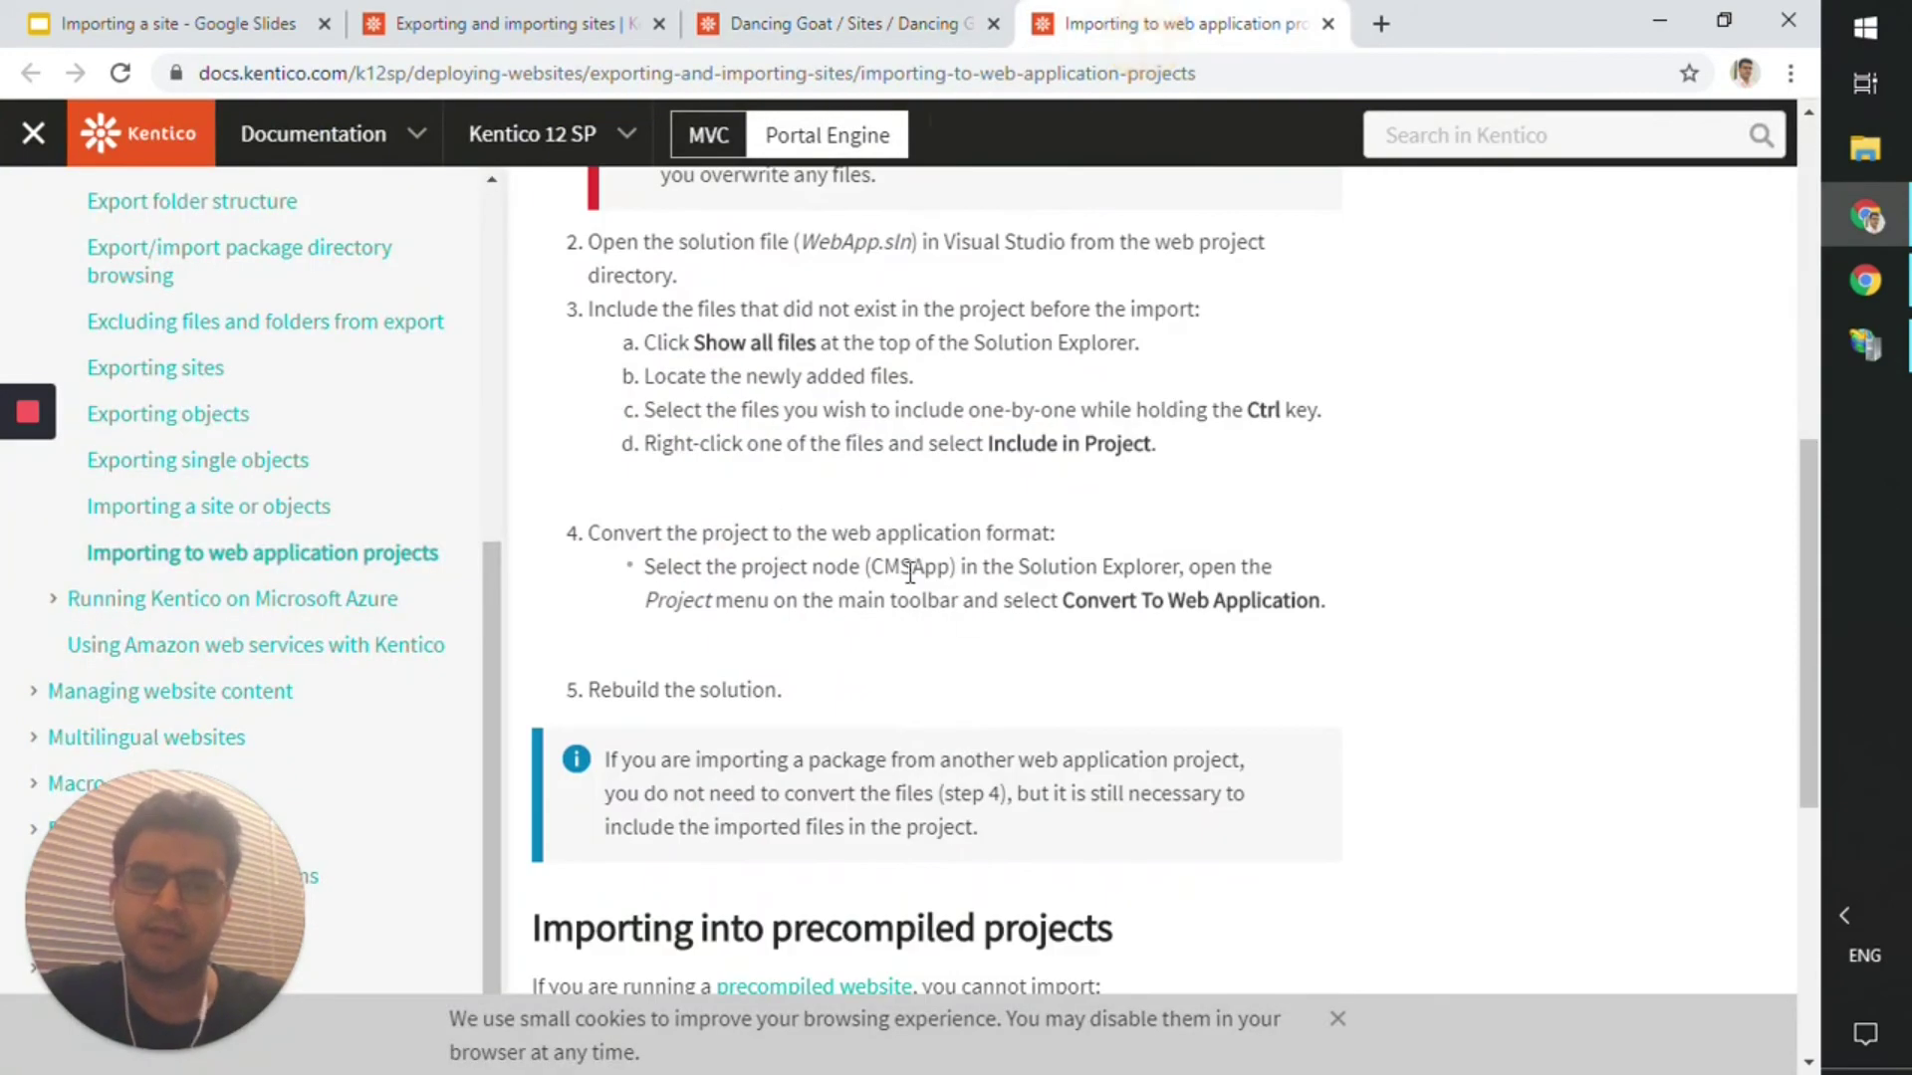
pyautogui.scroll(8, 883, 533)
pyautogui.scroll(-4, 835, 452)
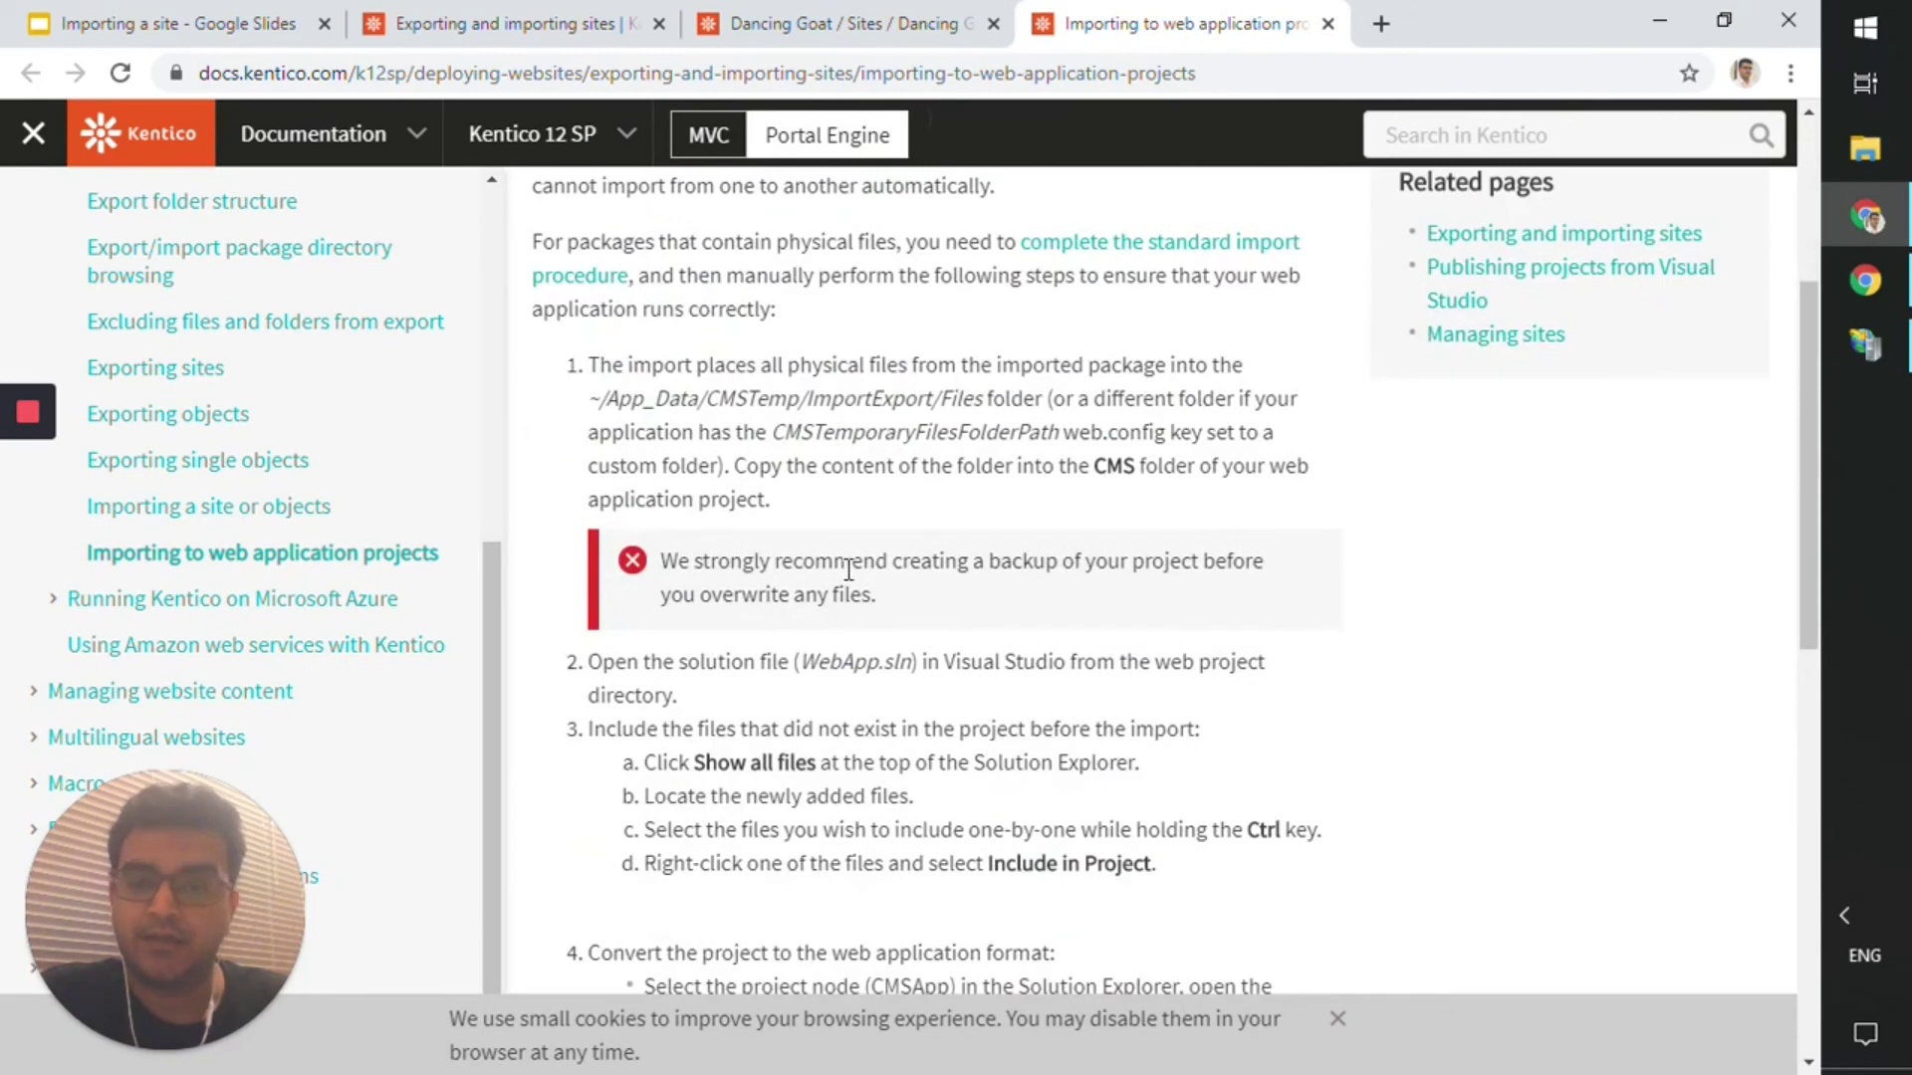
pyautogui.click(839, 26)
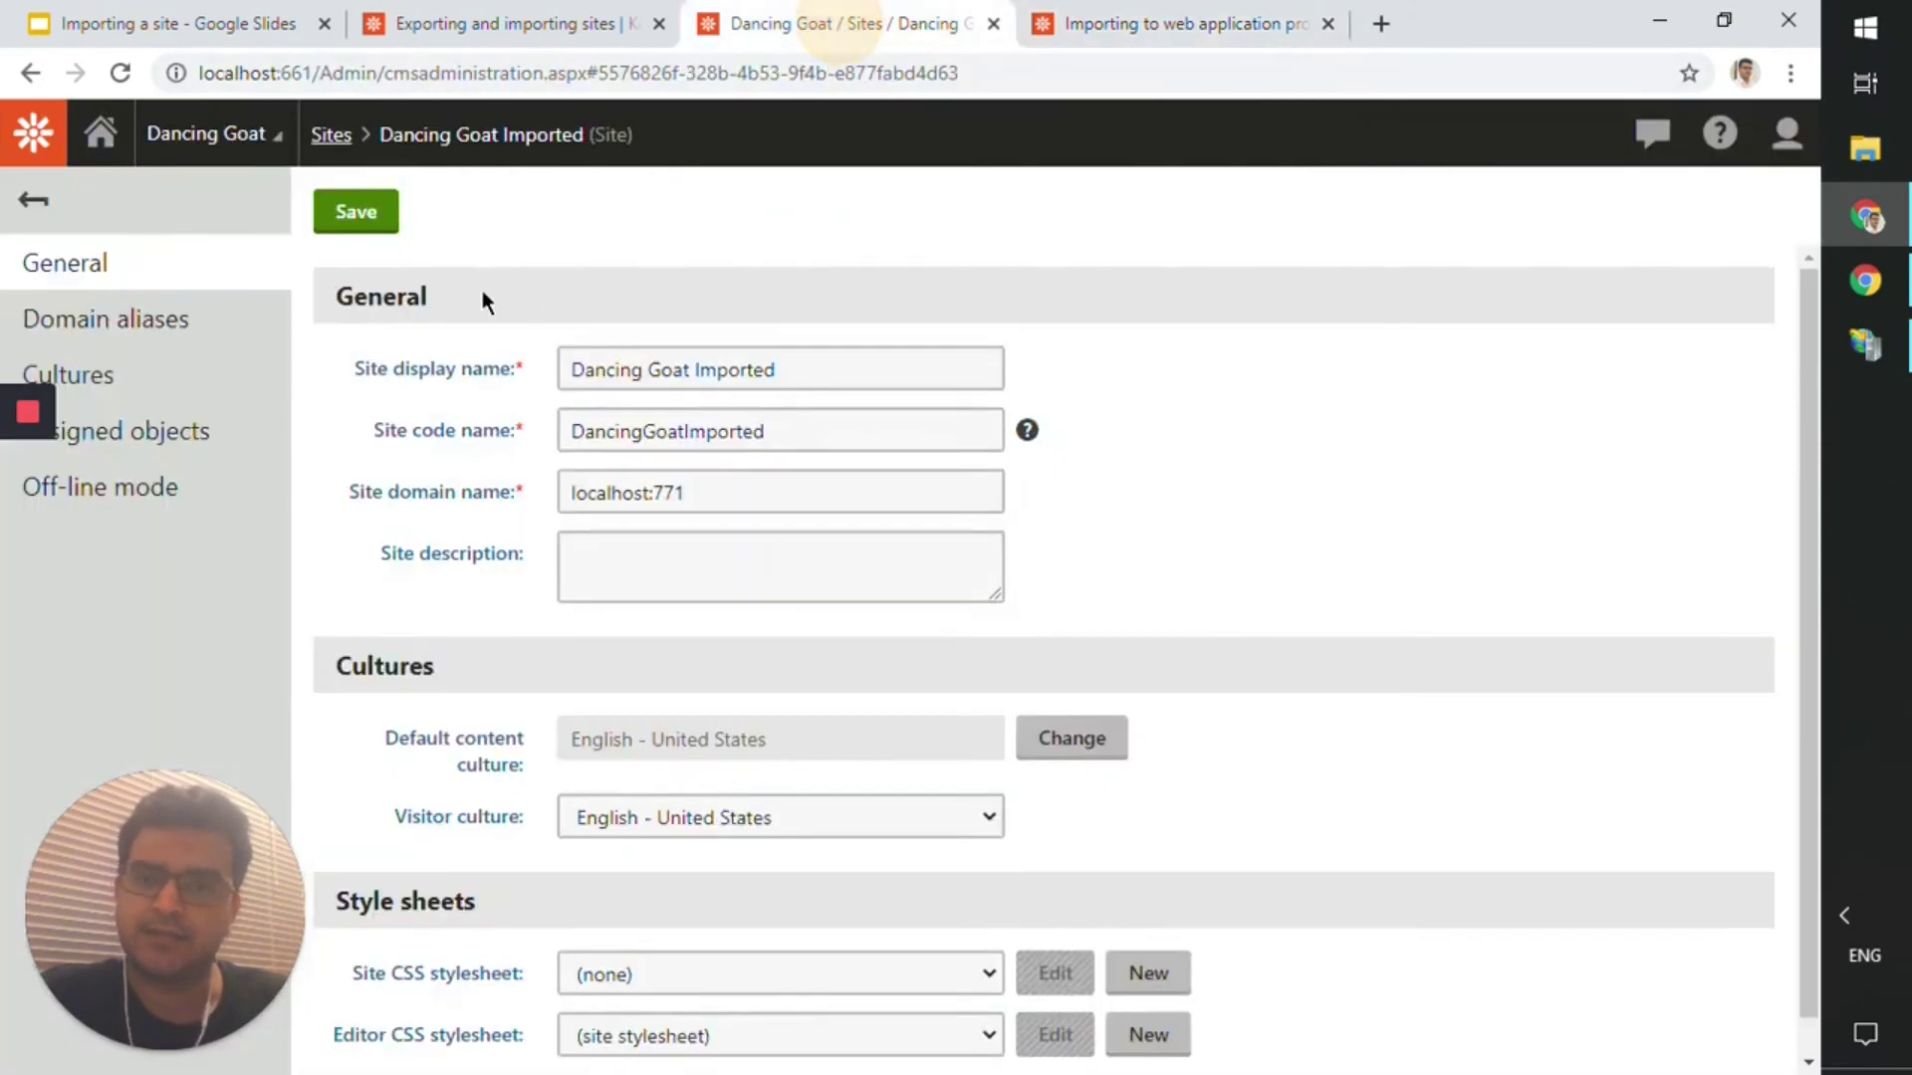
# Go through the presentation's Recommended and Backward compatibility slides, checking the Exporting and importing sites documentation in between.
pyautogui.click(236, 40)
pyautogui.click(1442, 482)
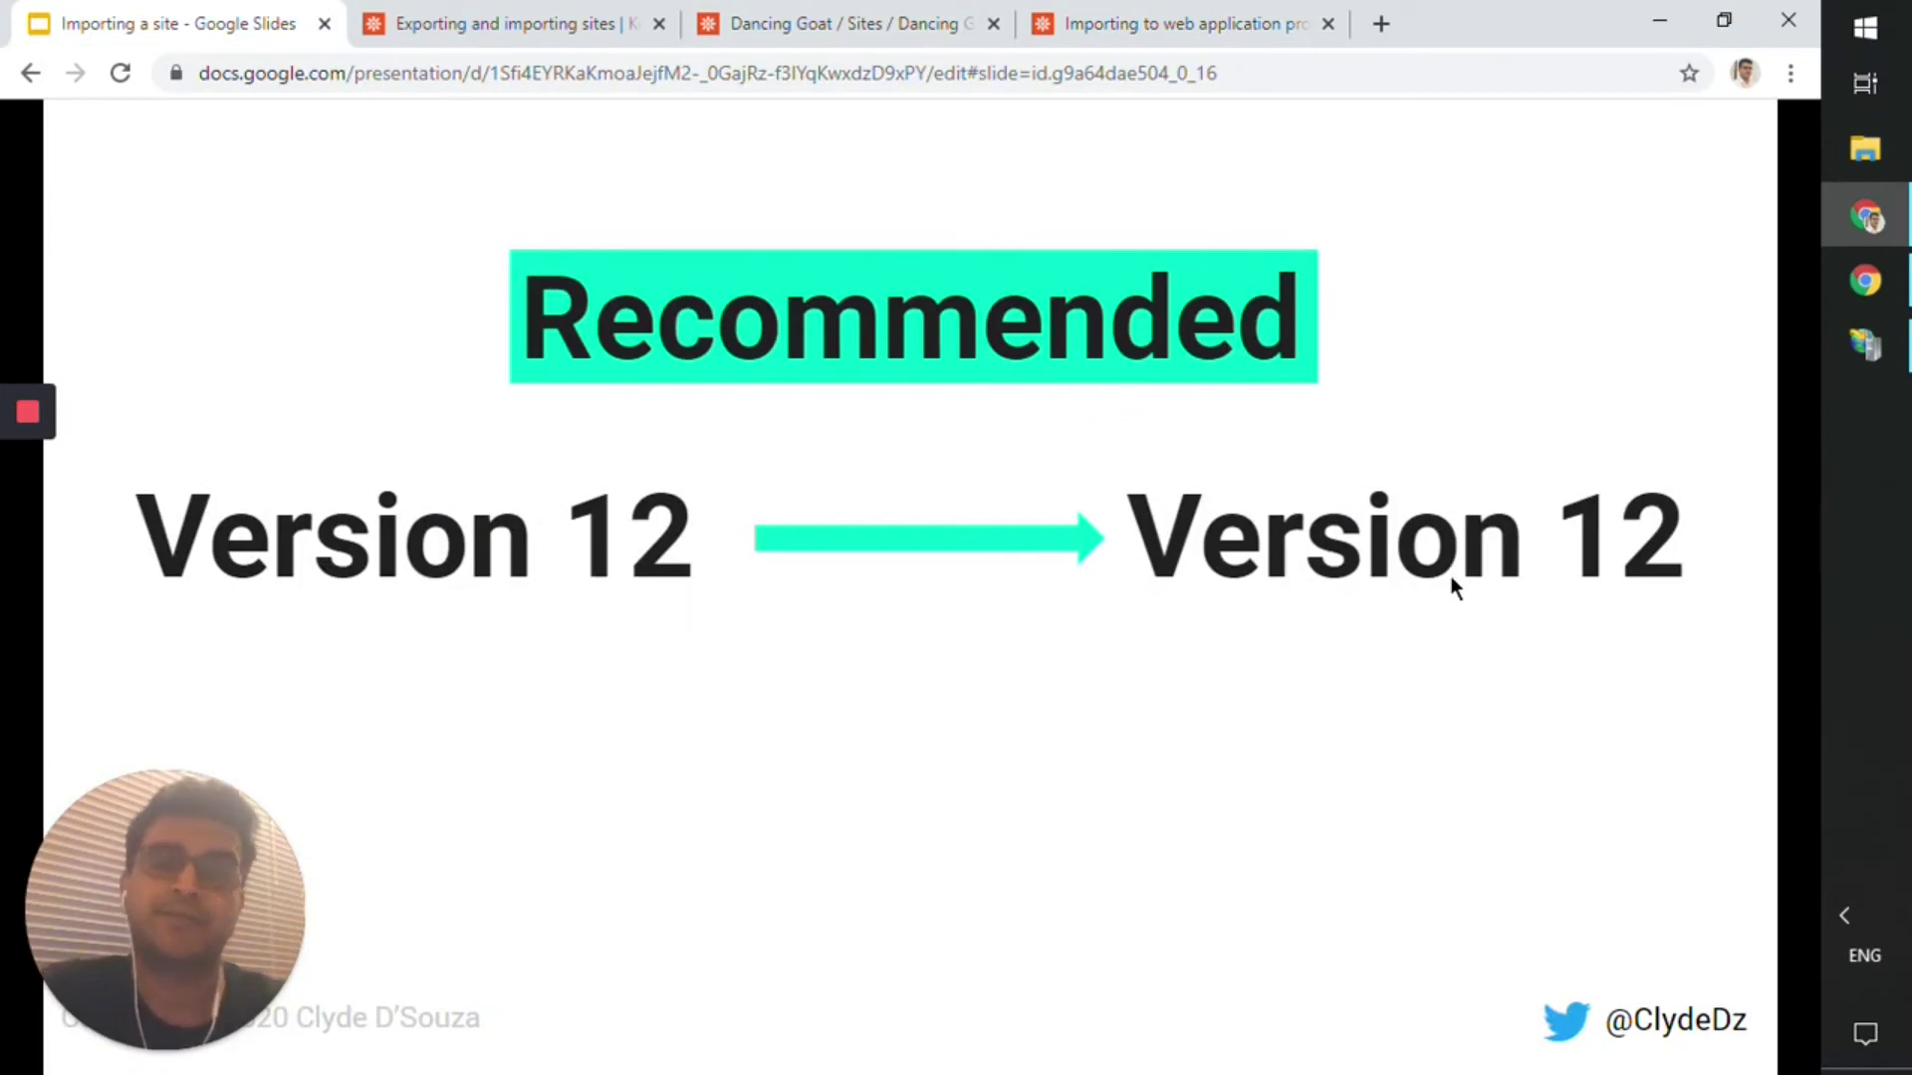
pyautogui.click(534, 20)
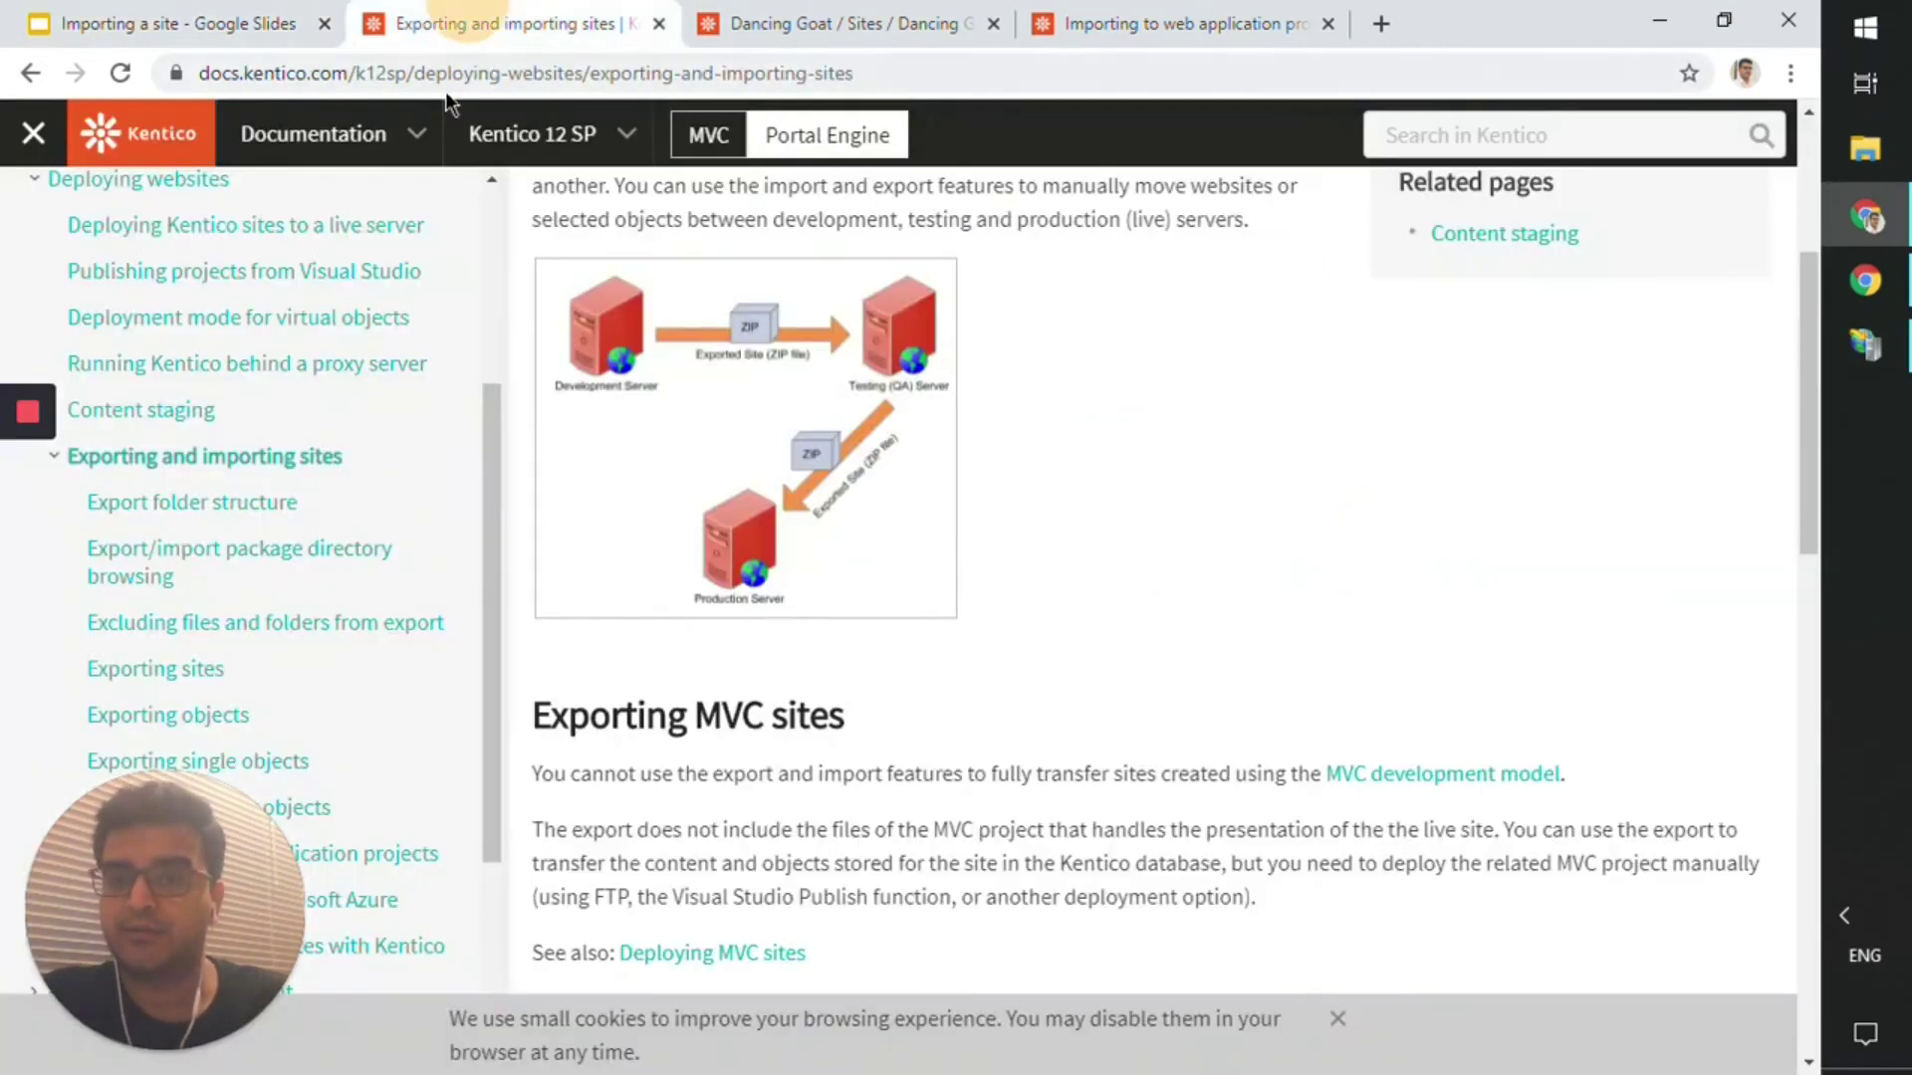
pyautogui.click(260, 20)
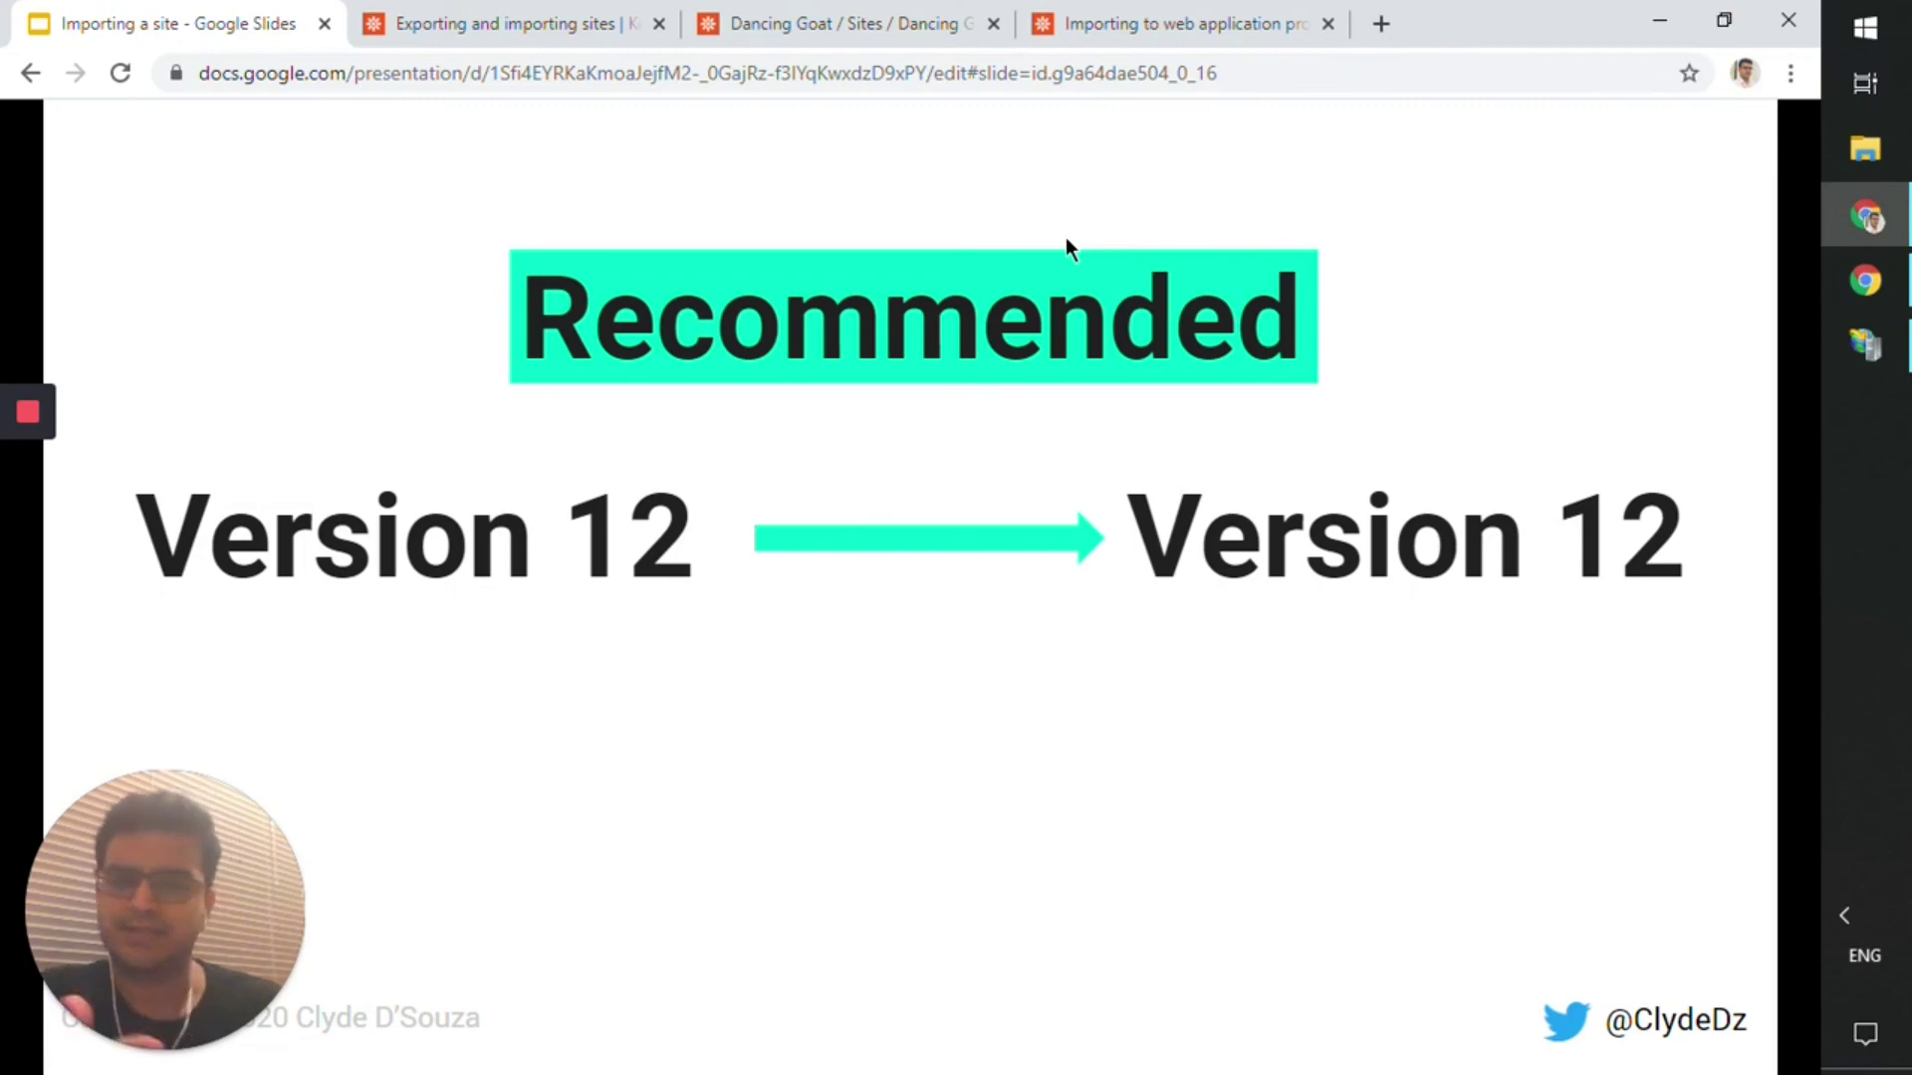
pyautogui.press('Right')
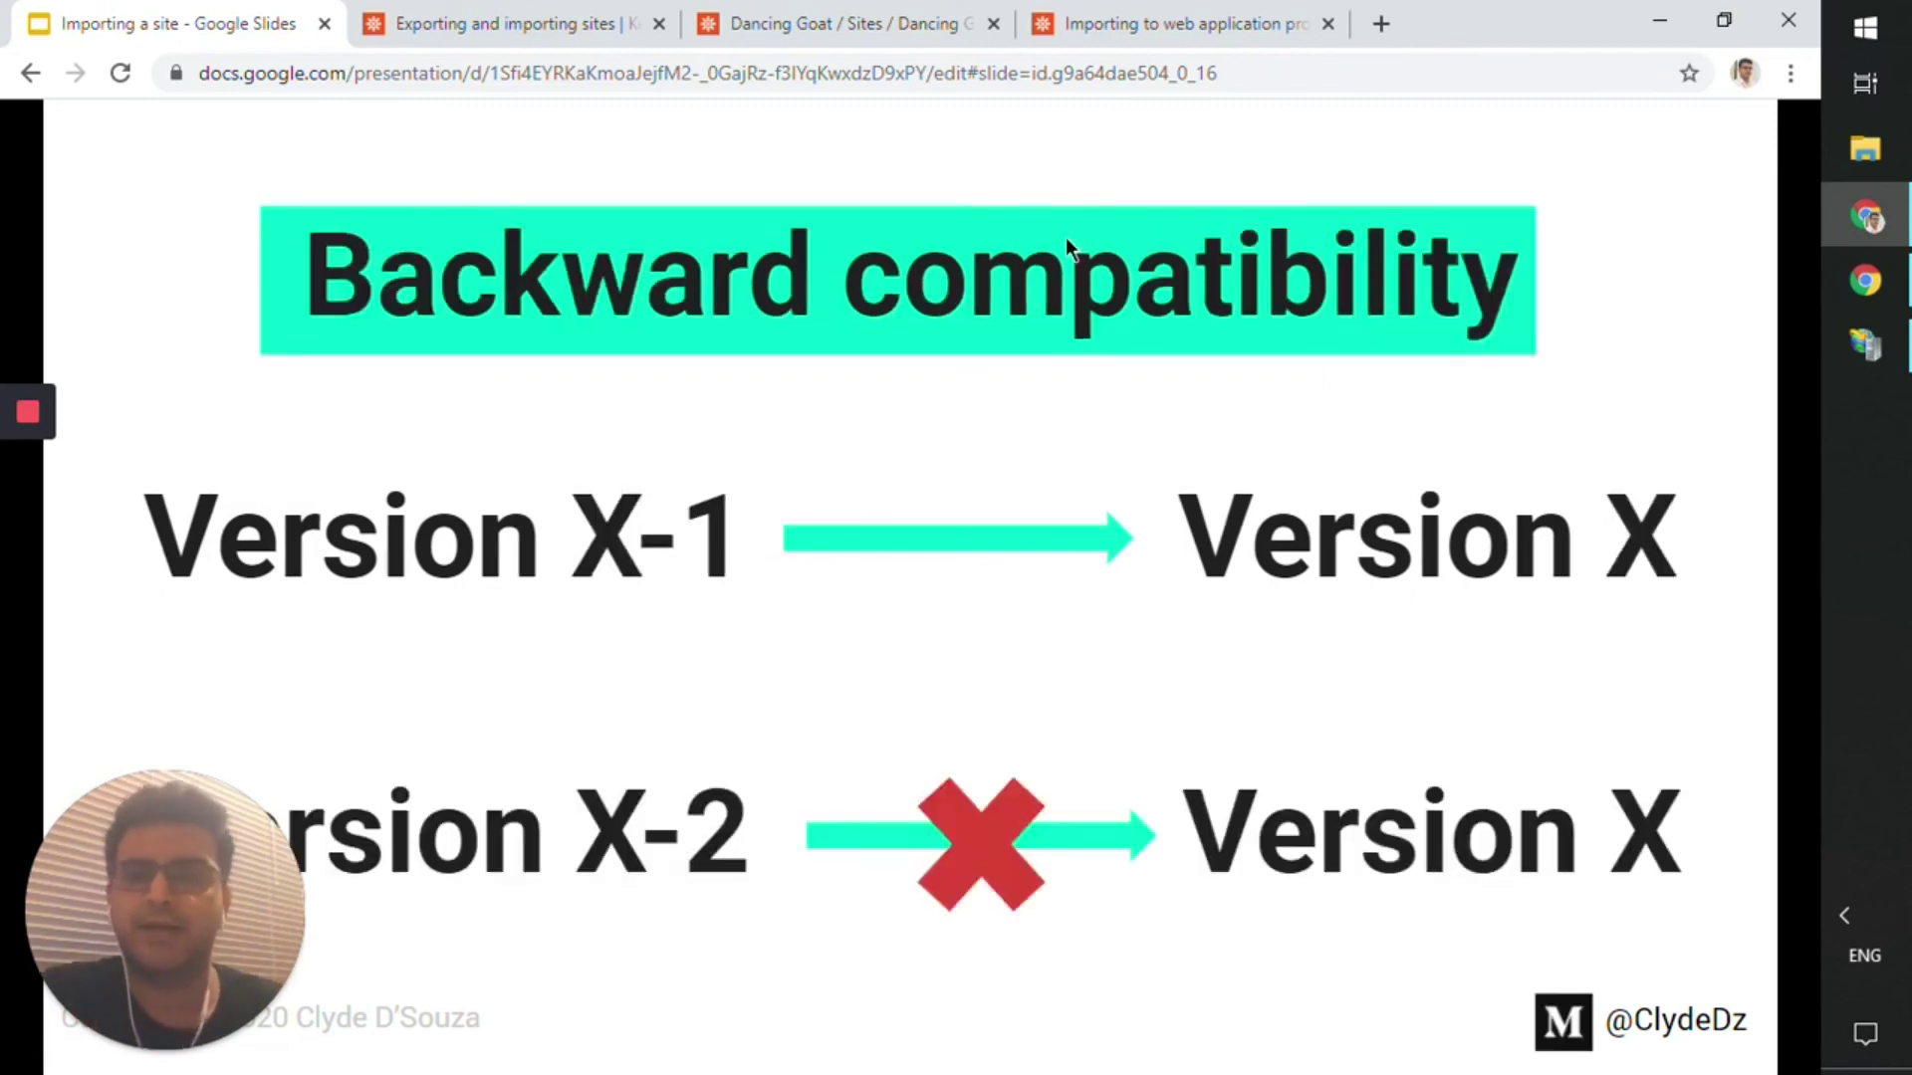